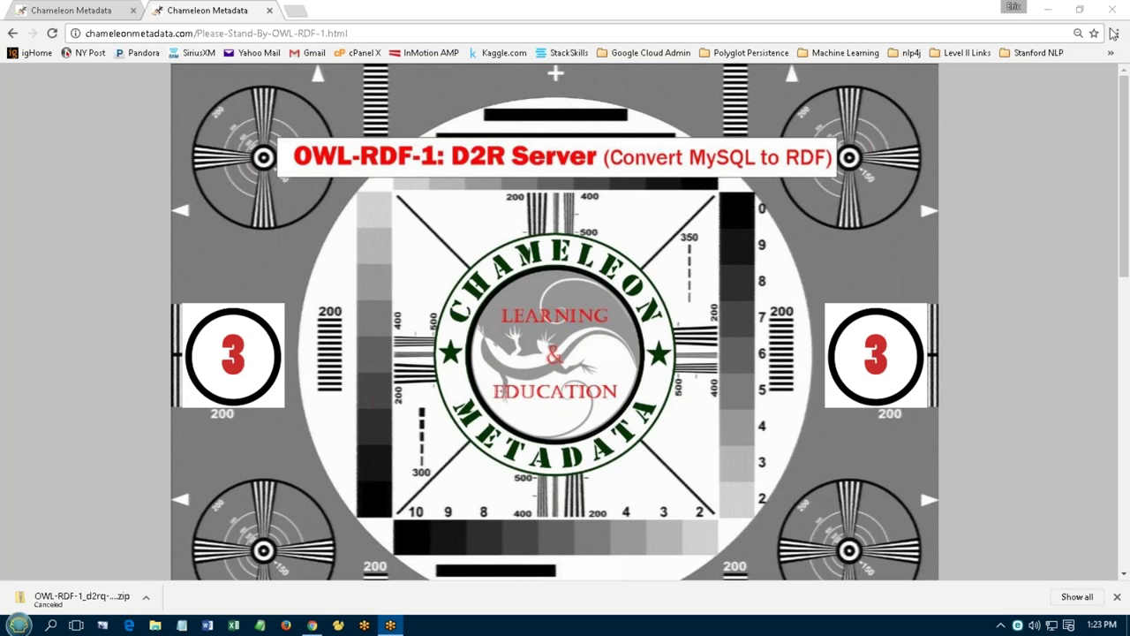
- Close the stand-by page and open the step-by-step instructions of the OWL-RDF-1 D2R Server tutorial from the site's Education section
click(270, 11)
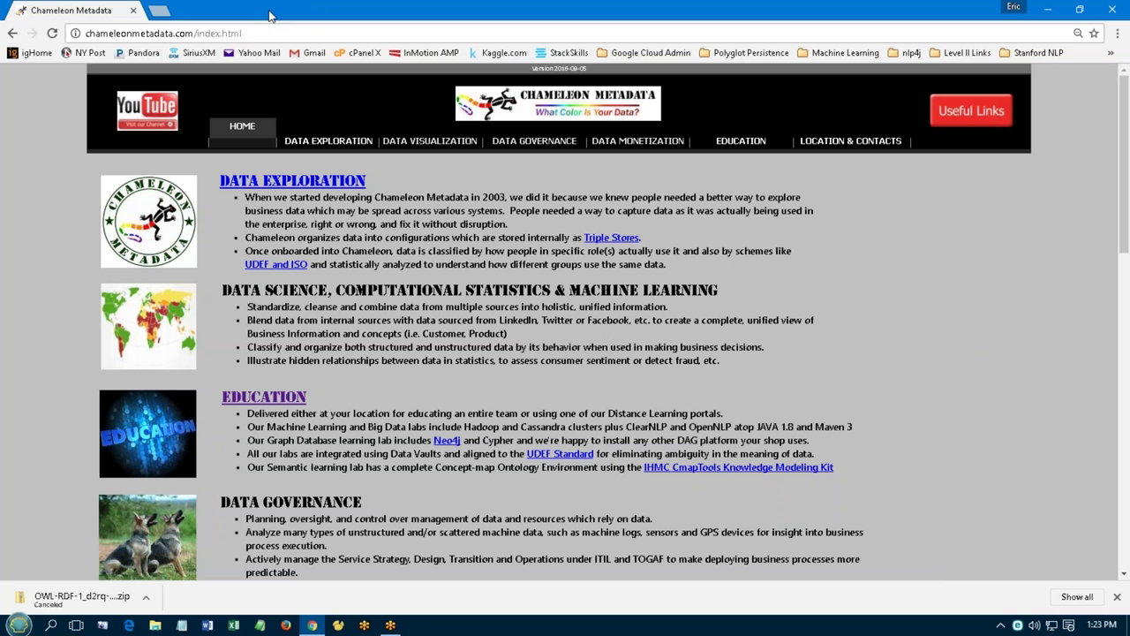
click(740, 142)
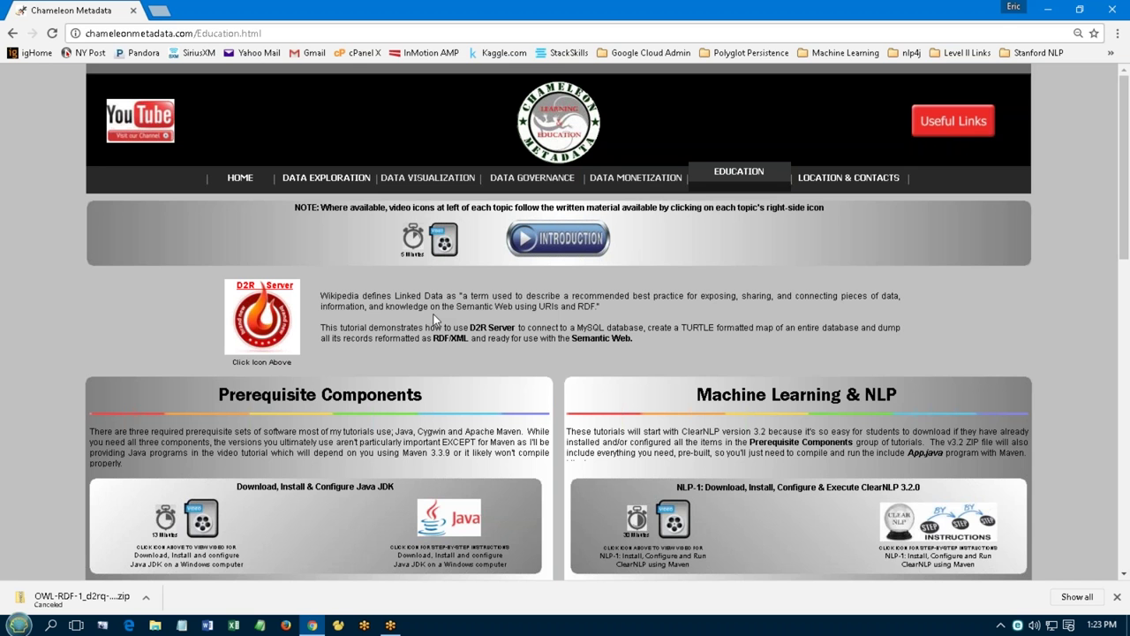
click(251, 333)
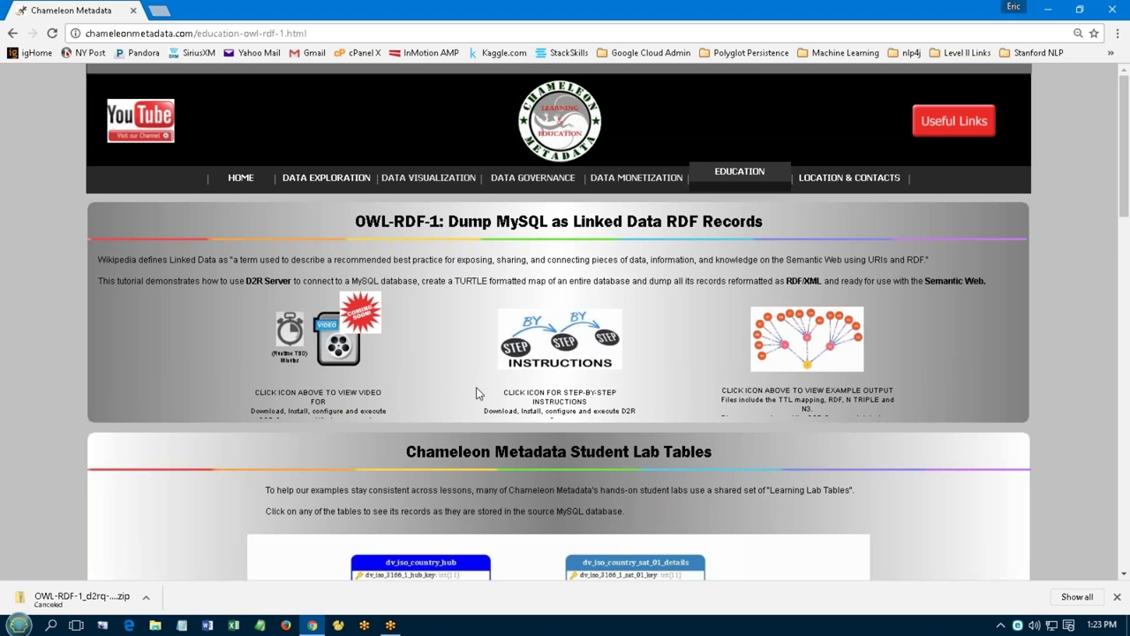
click(12, 34)
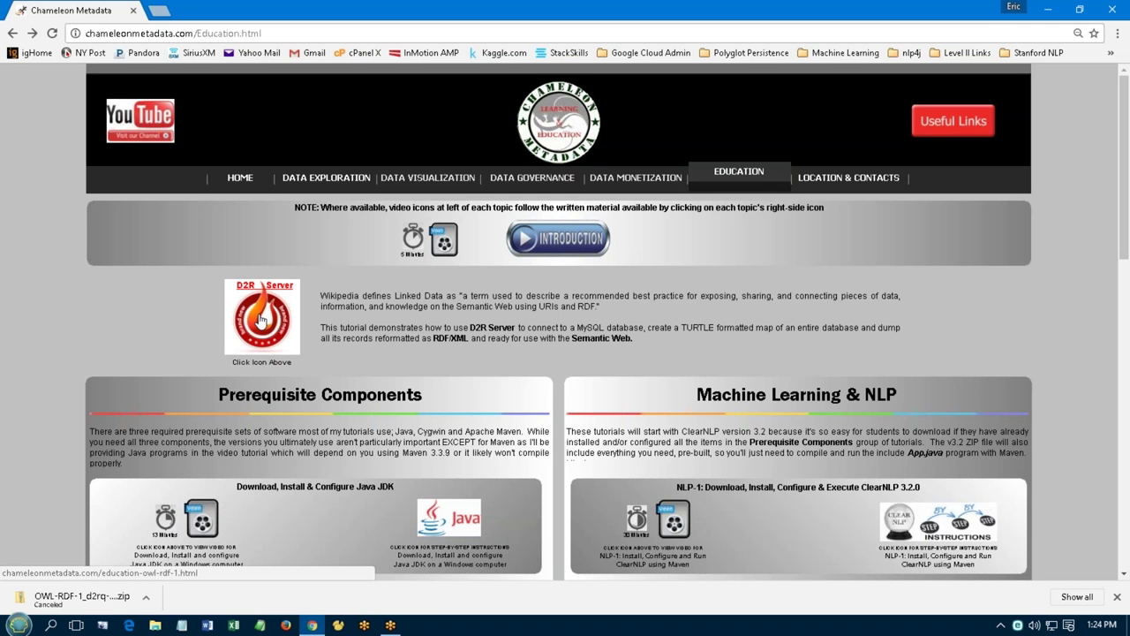
click(261, 320)
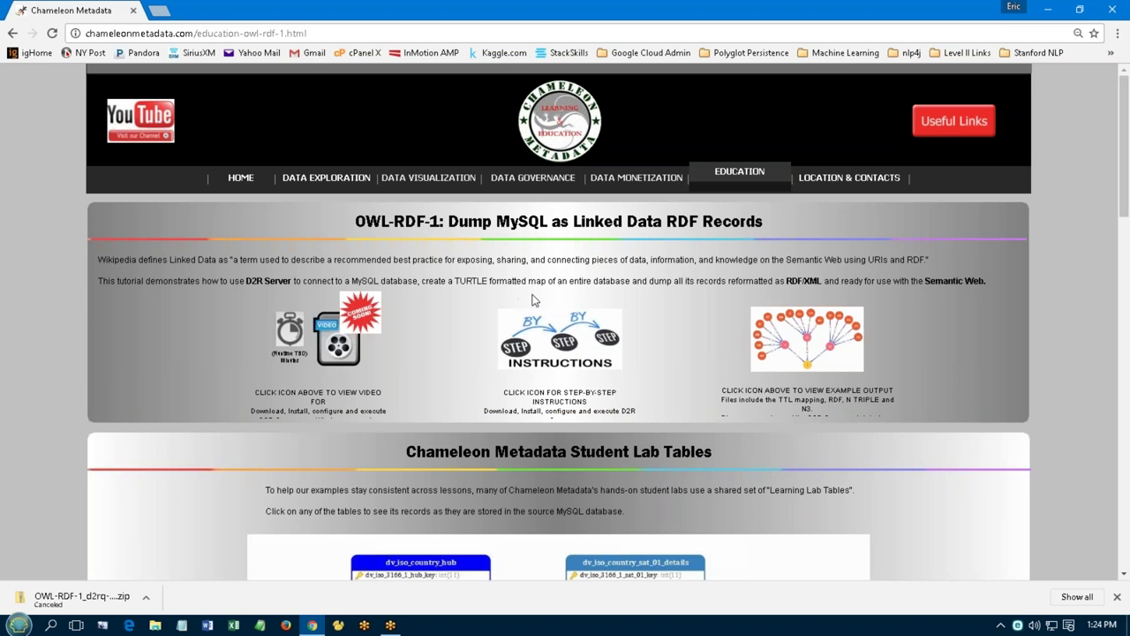
click(561, 330)
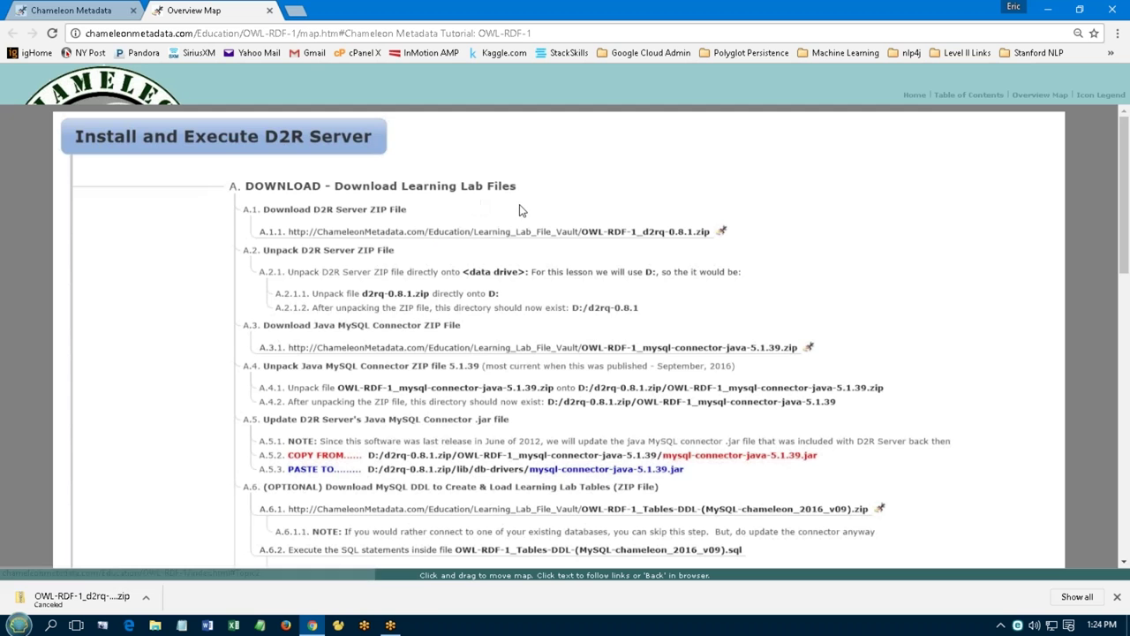
- Examine the student lab table diagram and the ISO 10383 MIC Code Details records on the tutorial page, and return to the instructions
click(92, 11)
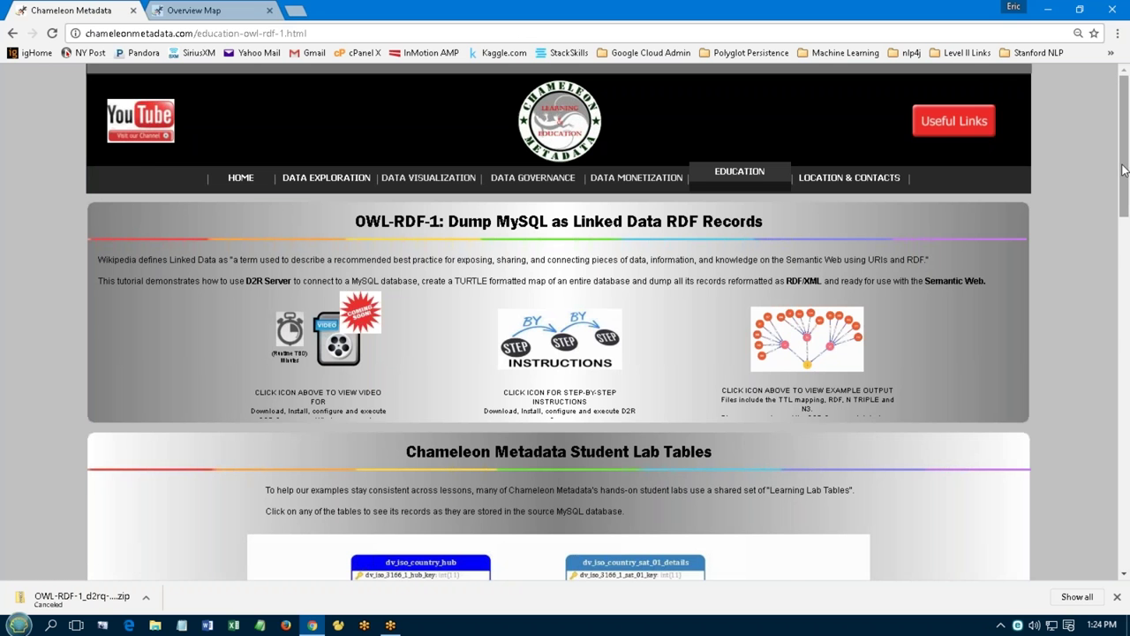
drag(1123, 170, 1126, 303)
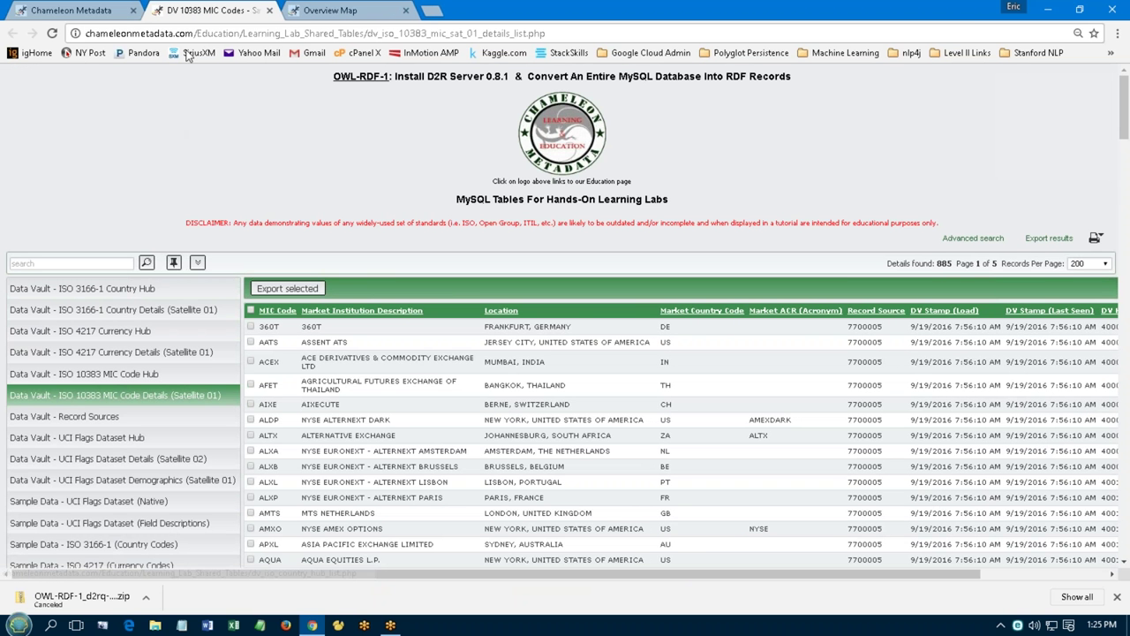
click(269, 11)
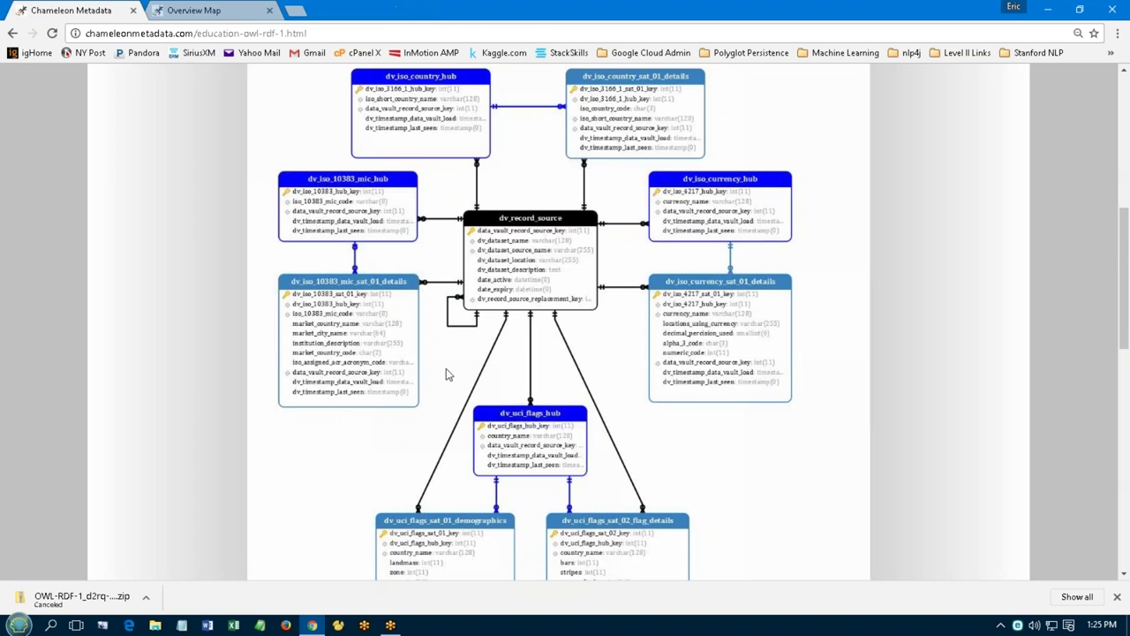
drag(1125, 231, 1127, 99)
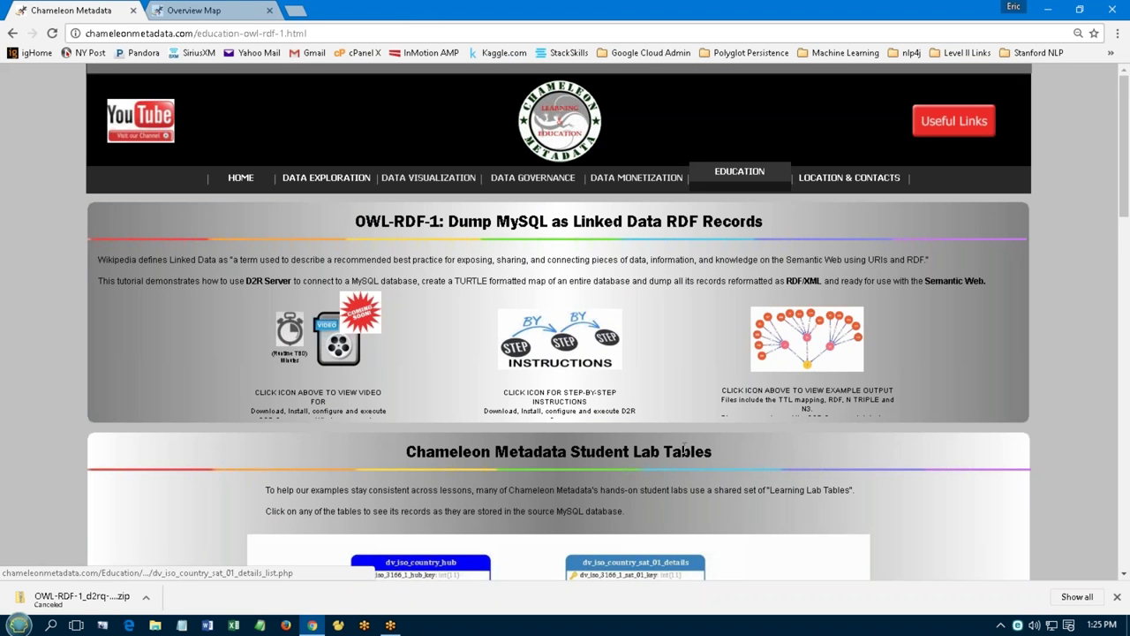
click(195, 10)
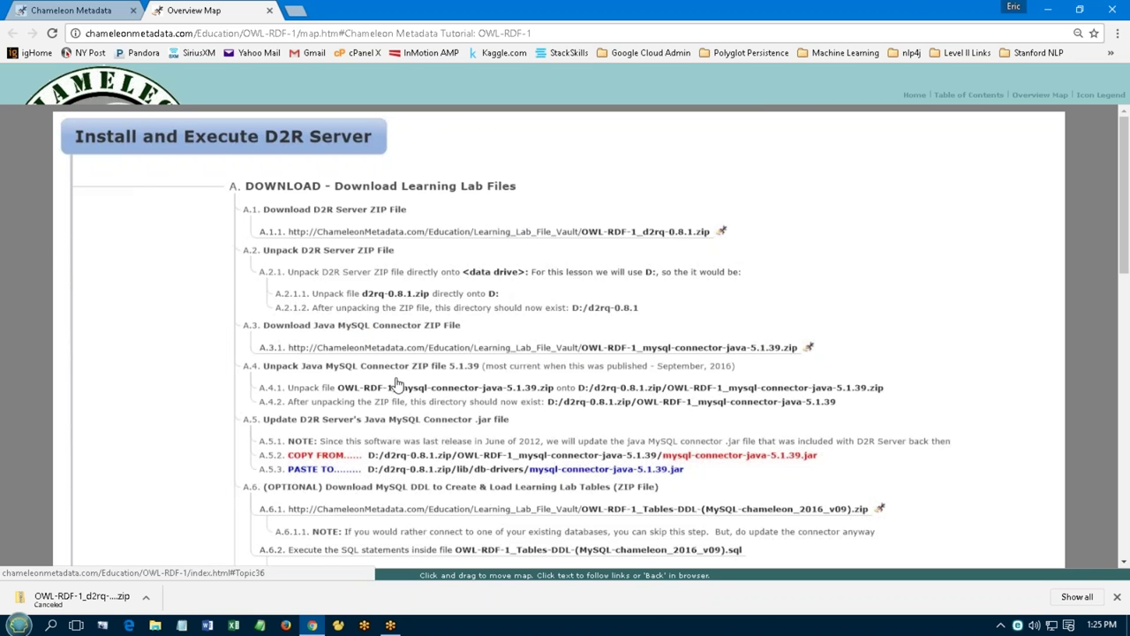
- Look for the unpacked d2rq-0.8.1 folder on the DATA (D:) drive in File Explorer and close the window
click(154, 625)
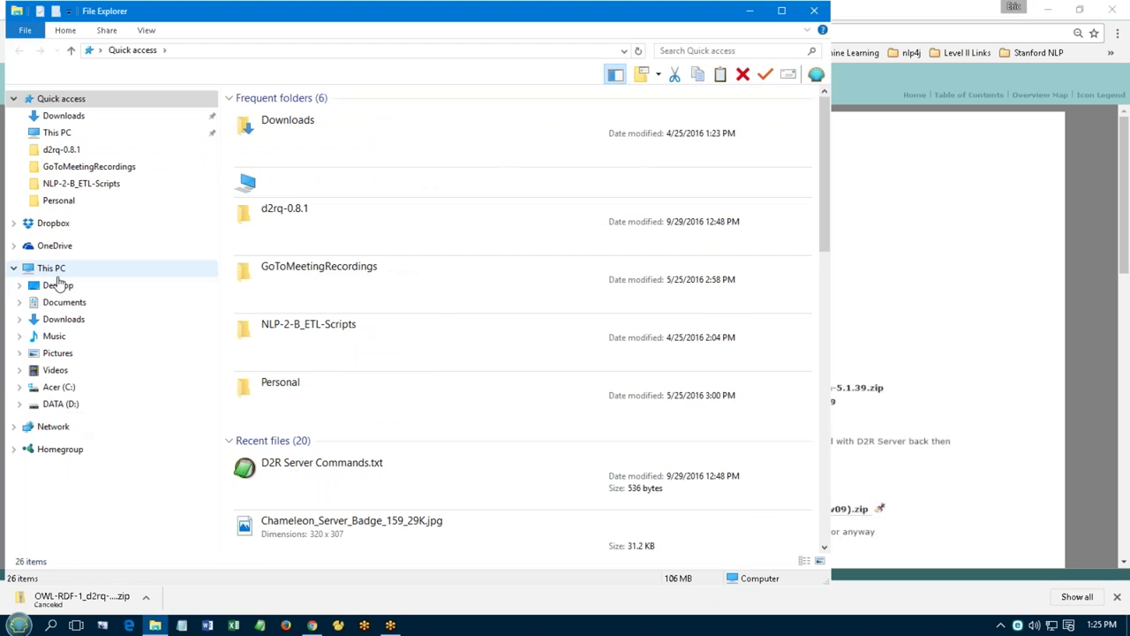
click(53, 267)
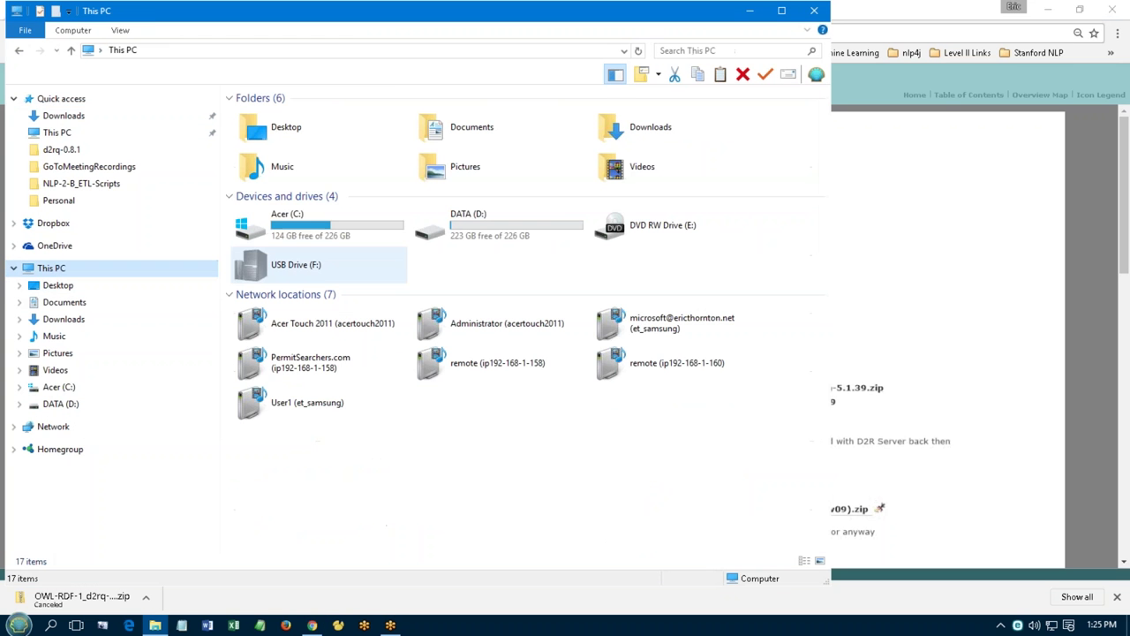
double_click(494, 224)
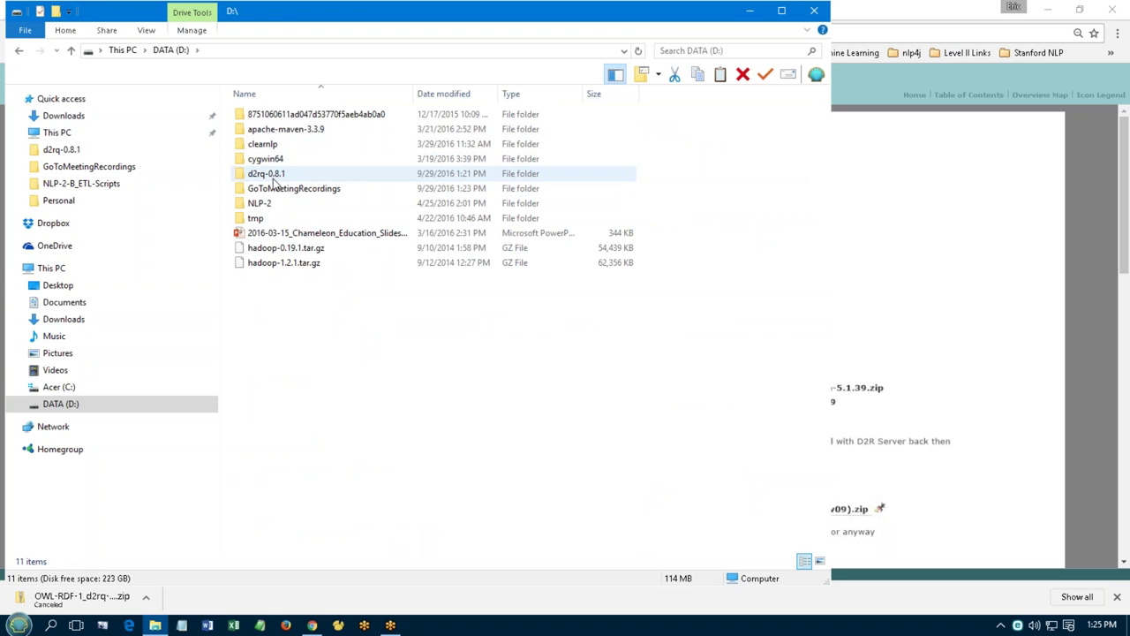
click(813, 11)
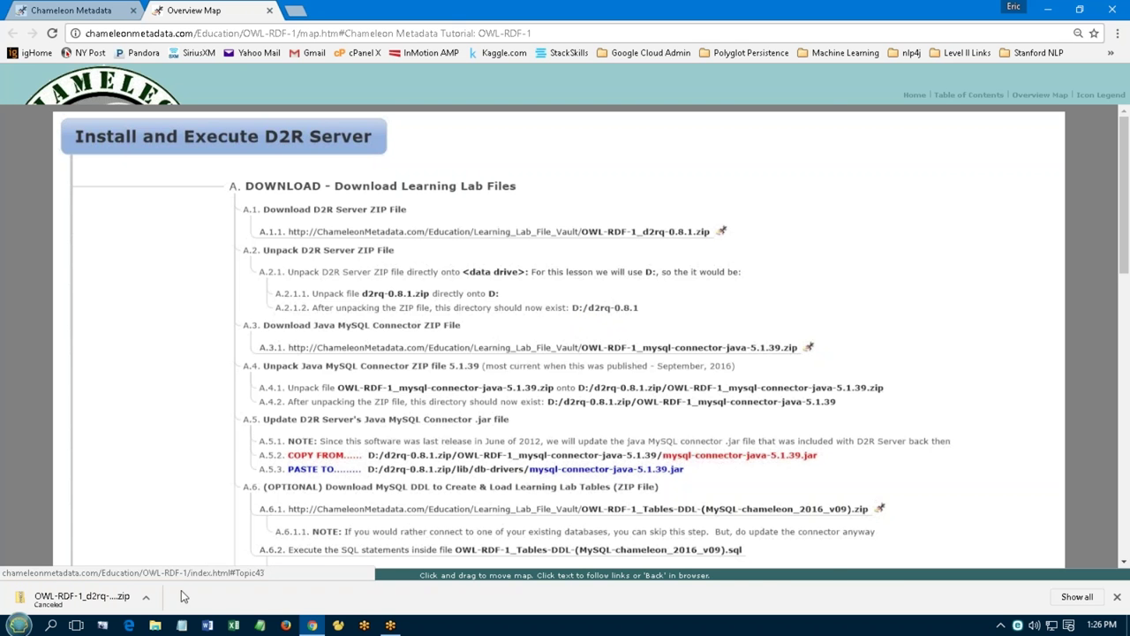
- Delete the nested d2rq-0.8.1 subfolder inside D:\d2rq-0.8.1 using File Explorer
click(154, 624)
click(60, 404)
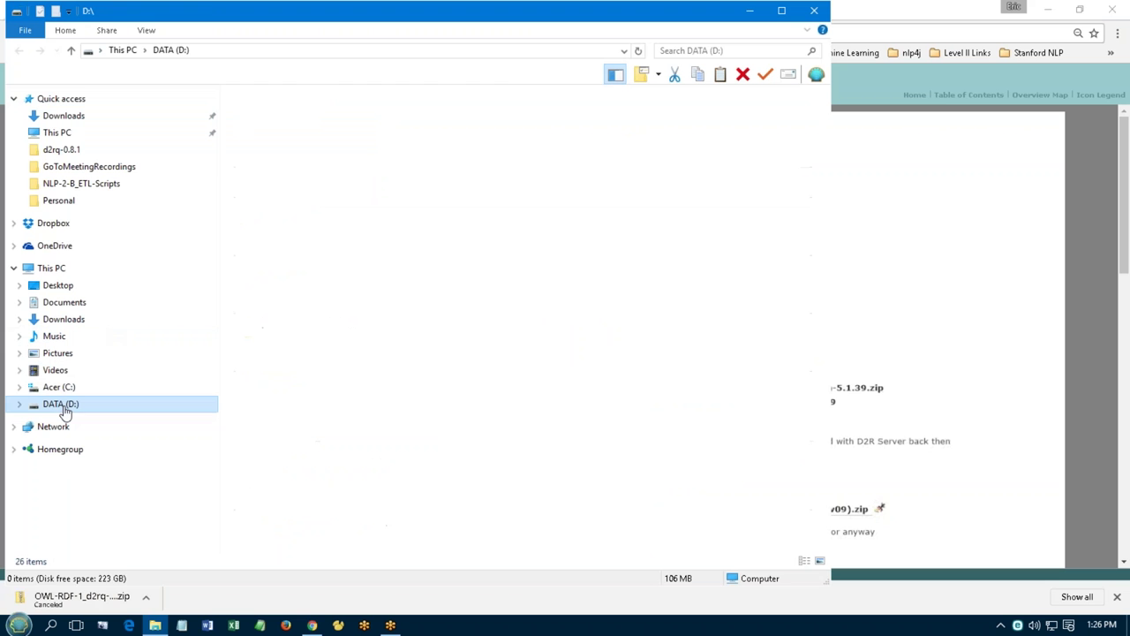
click(278, 176)
double_click(279, 176)
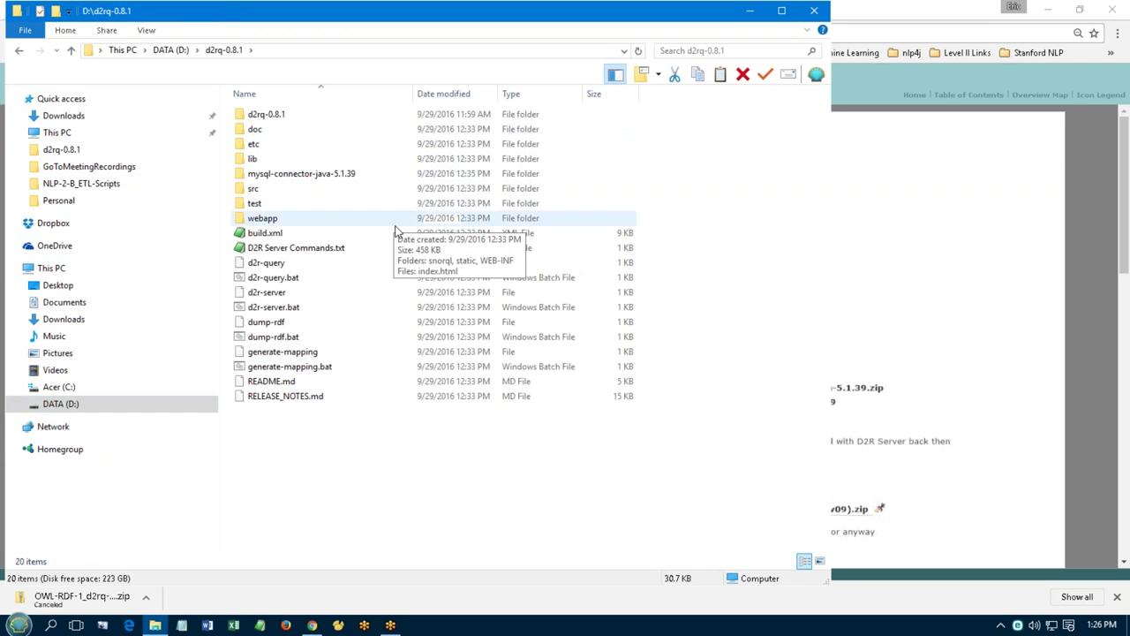
click(254, 115)
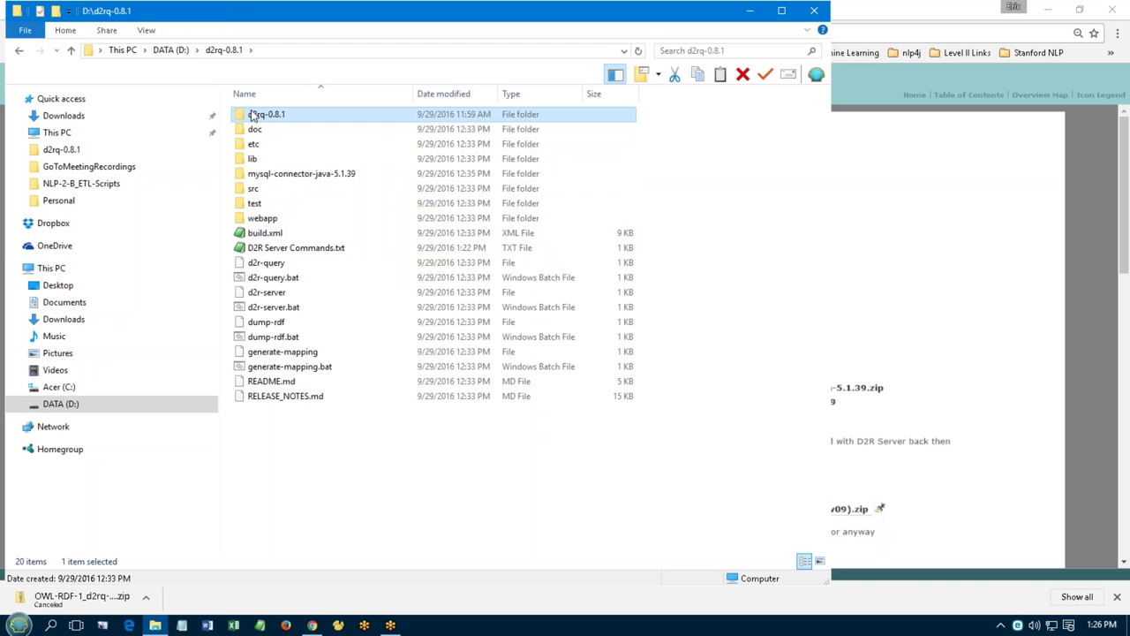
key(Delete)
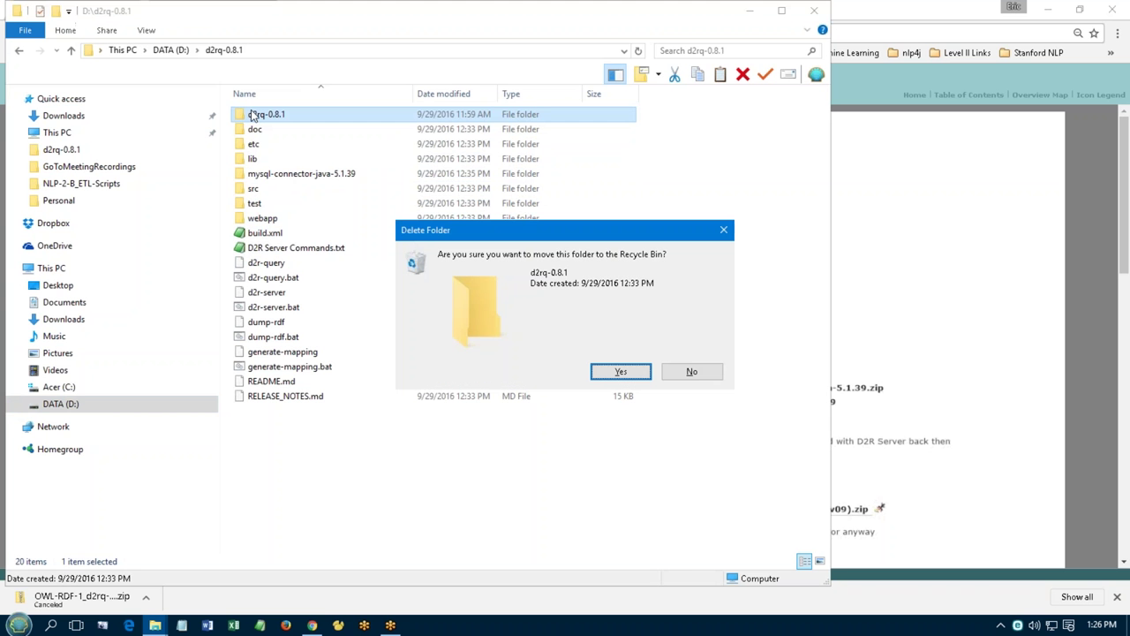
click(620, 371)
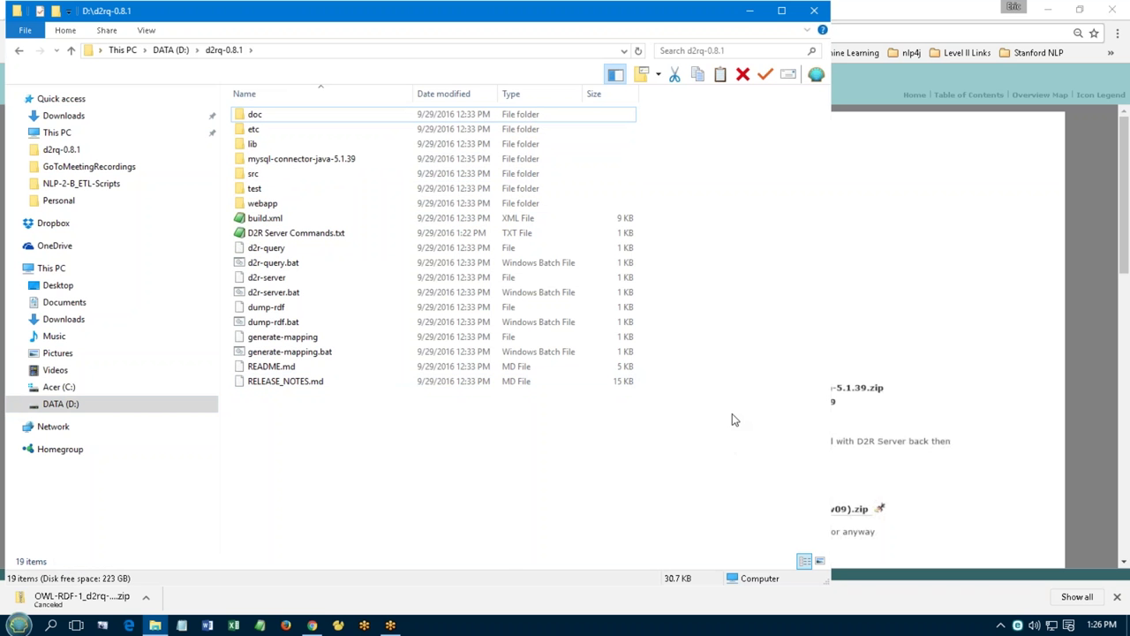
- Download OWL-RDF-1_mysql-connector-java-5.1.39.zip from the instructions page in the browser and dismiss the downloads bar
click(854, 325)
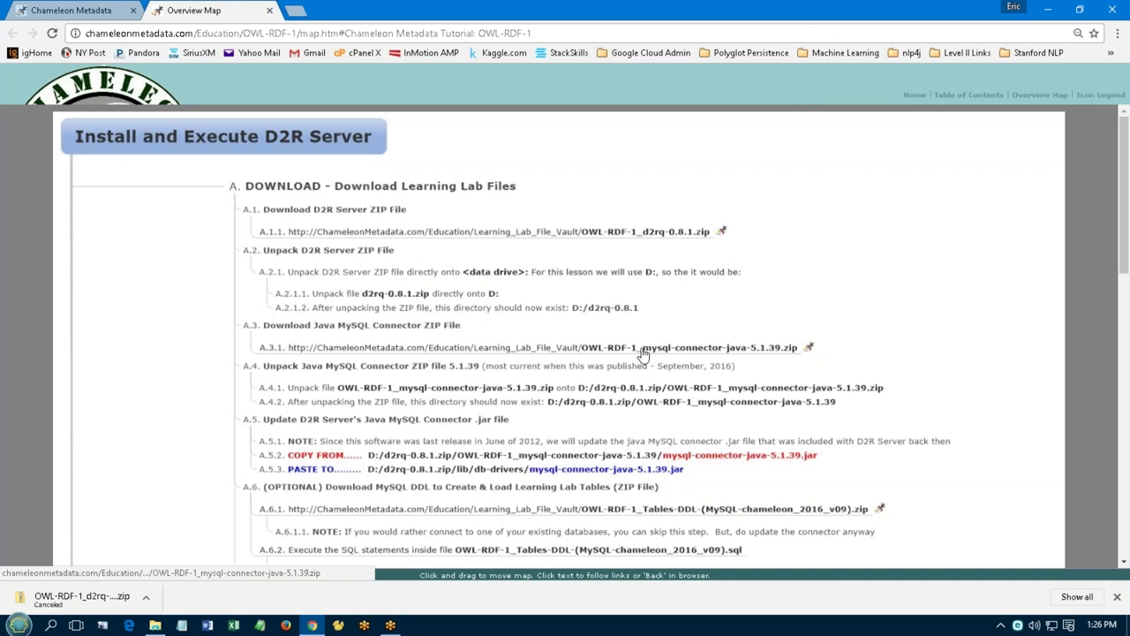
click(809, 350)
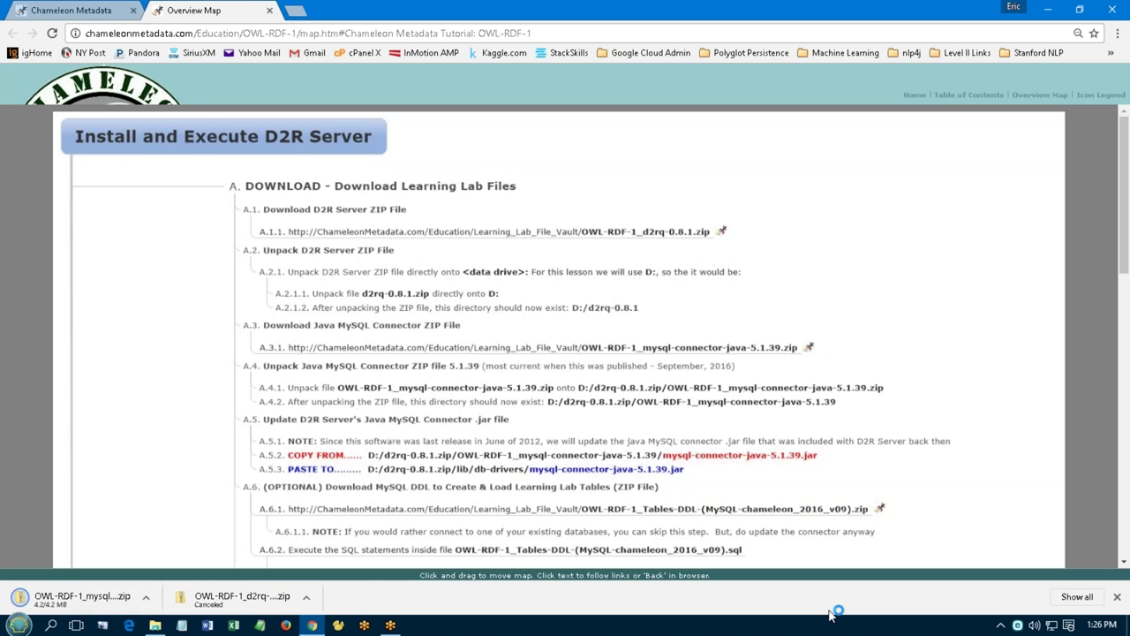
click(1116, 598)
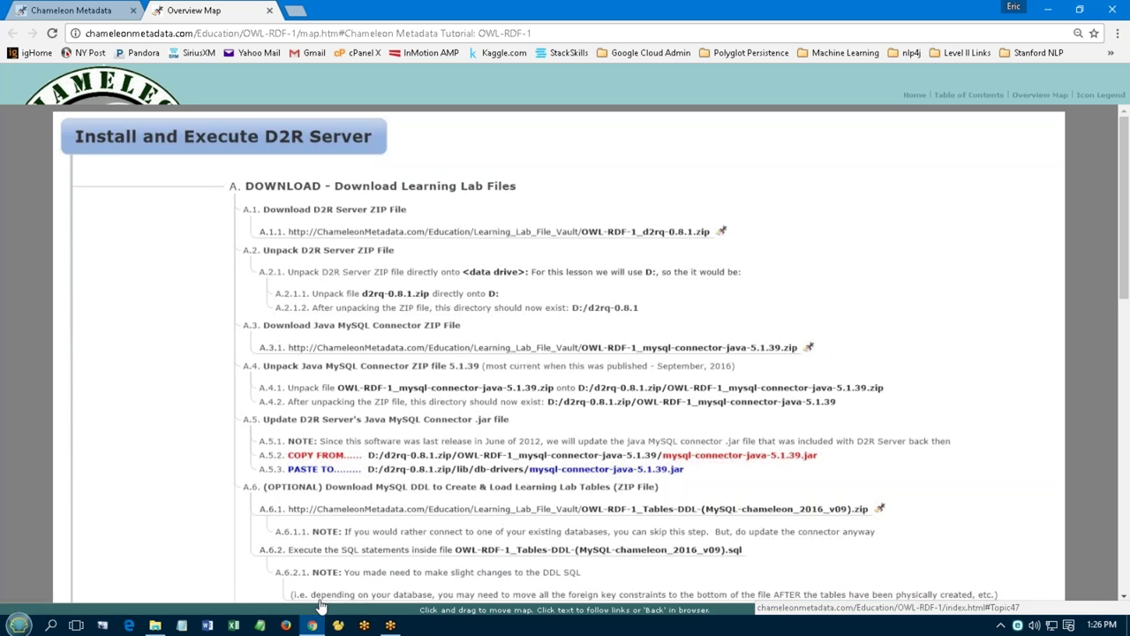
- Locate the mysql-connector-java-5.1.39 folder in D:\d2rq-0.8.1 and return to the browser instructions for updating the connector .jar file
click(155, 625)
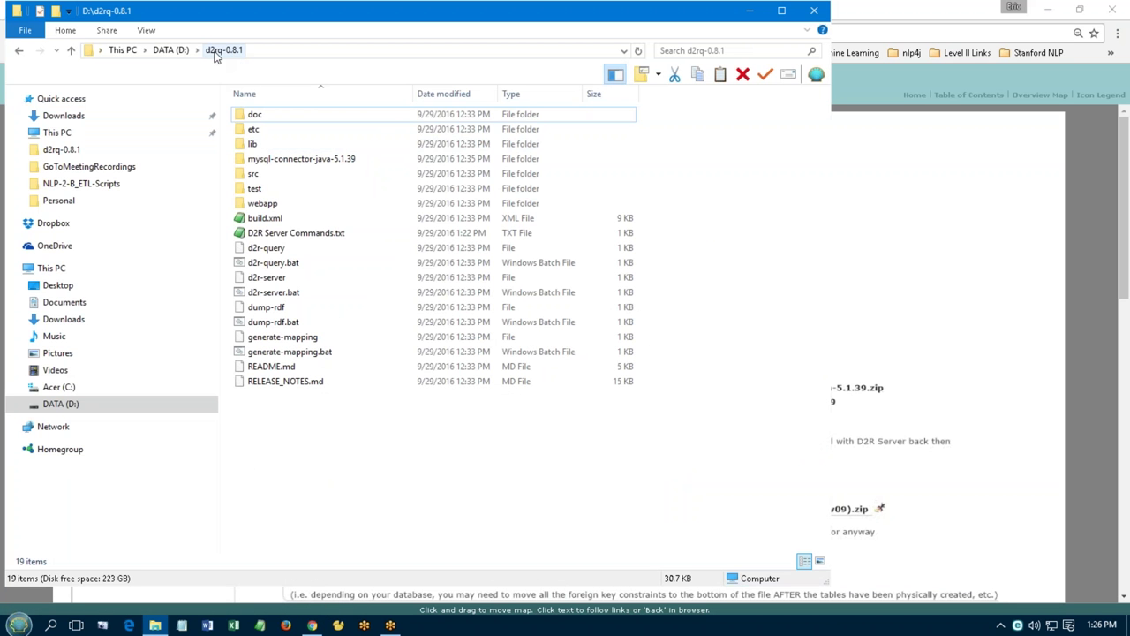
click(274, 163)
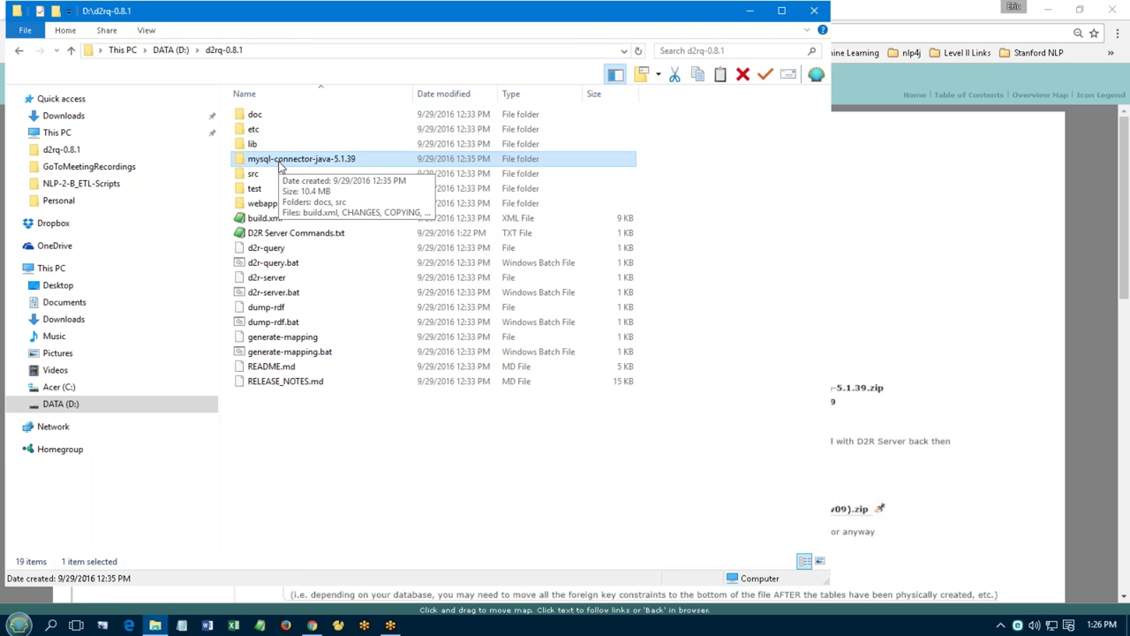
click(953, 334)
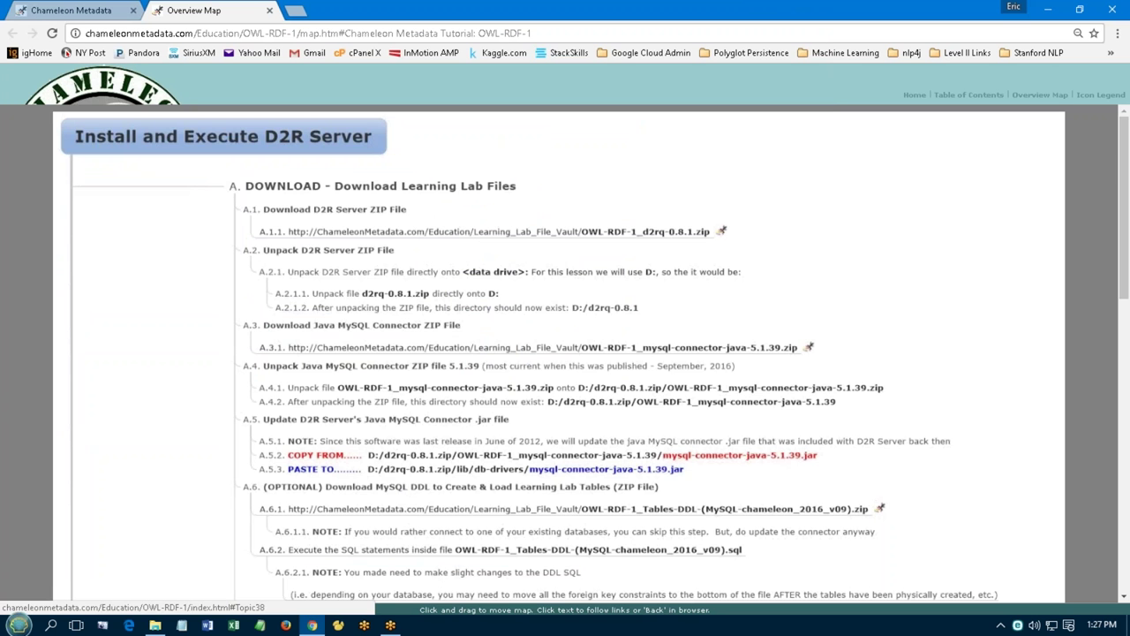
drag(1124, 178, 1125, 247)
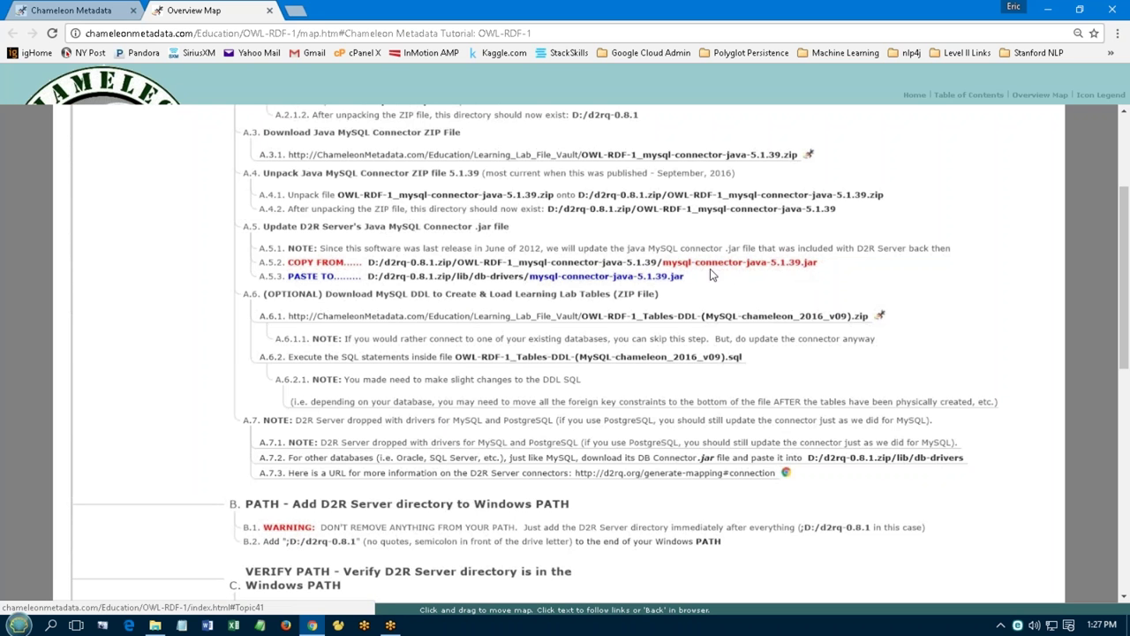
- Copy mysql-connector-java-5.1.39-bin.jar from the mysql-connector-java-5.1.39 folder in File Explorer
click(154, 625)
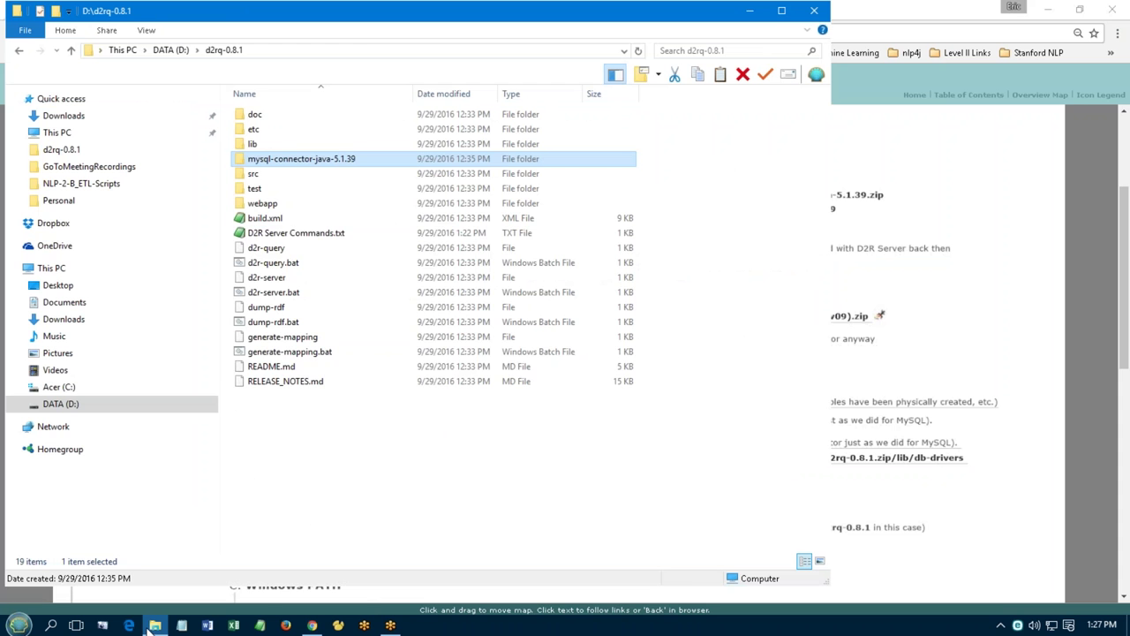
double_click(323, 159)
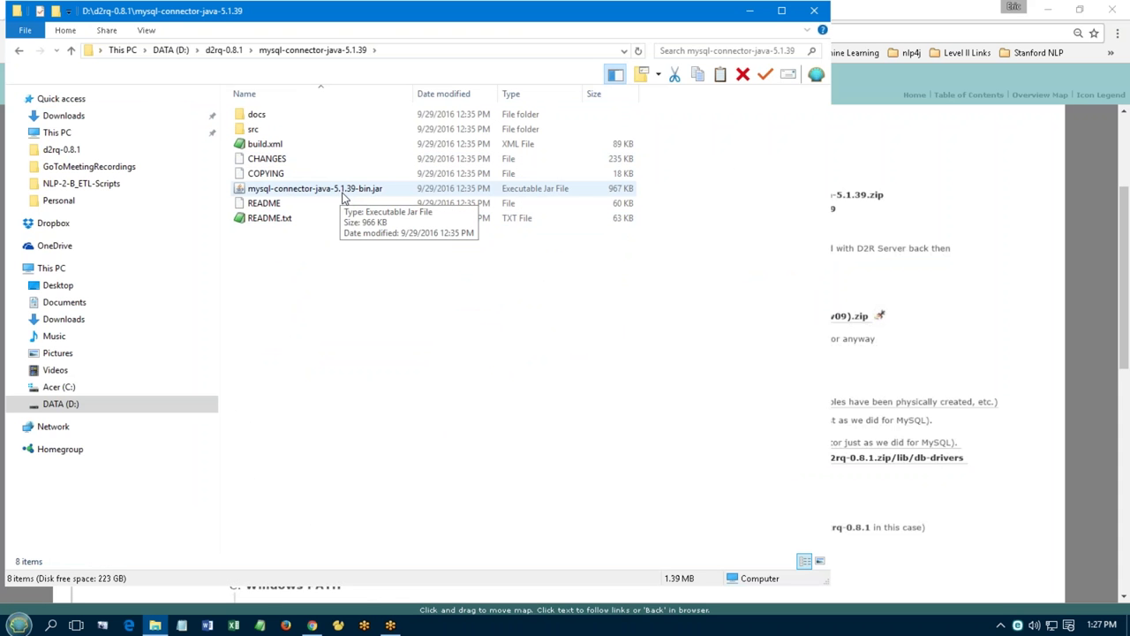
right_click(333, 198)
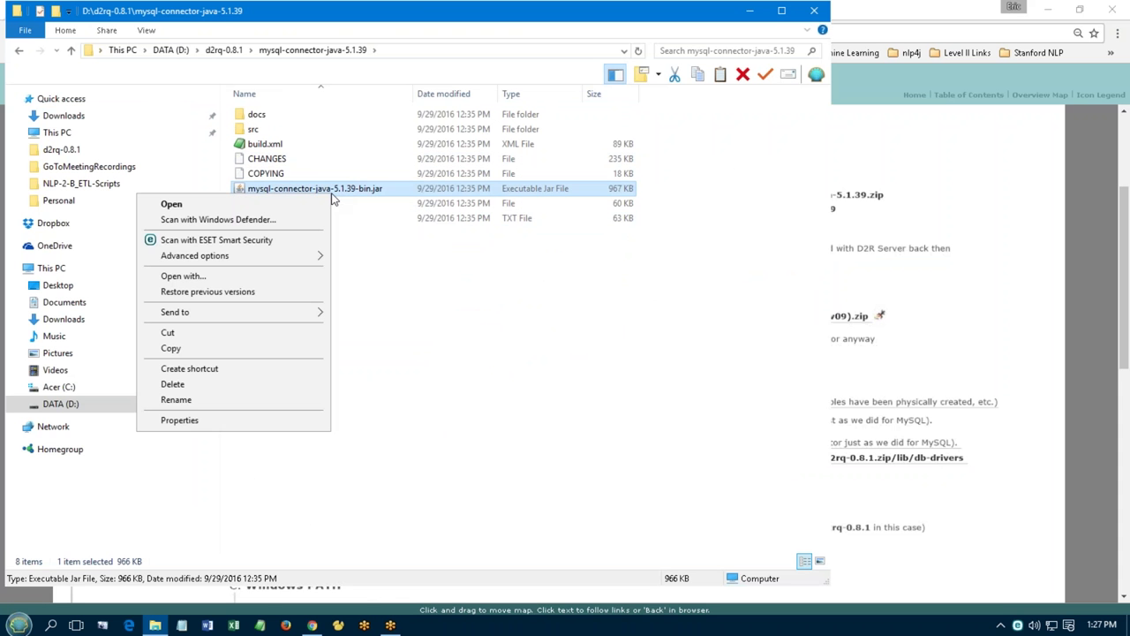
click(259, 347)
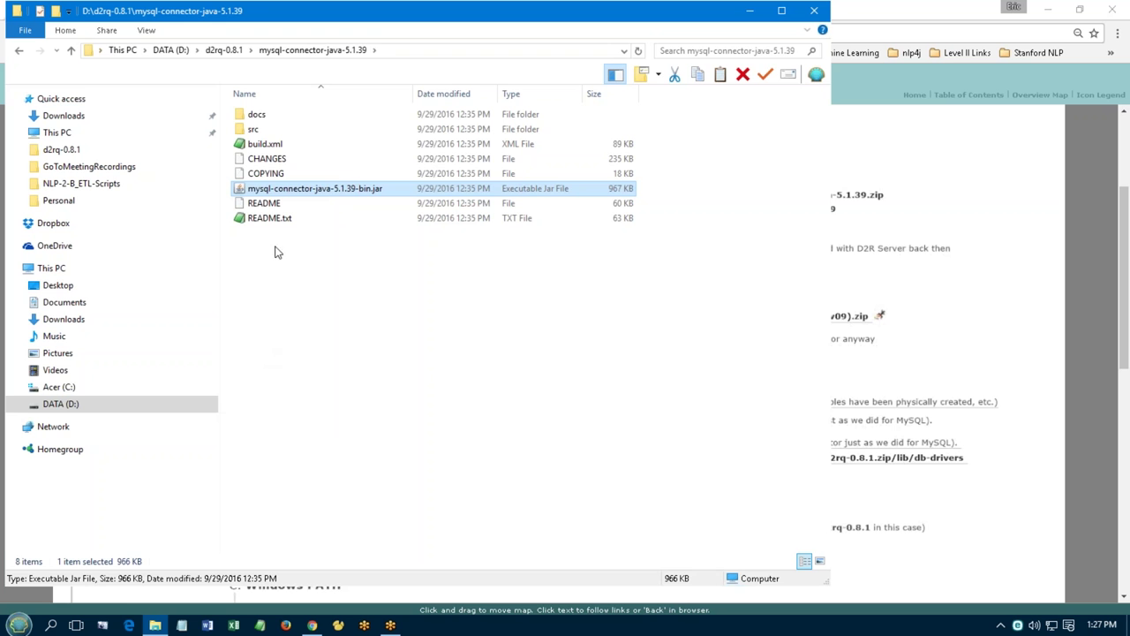
- Check D:\d2rq-0.8.1\lib\db-drivers for mysql-connector-java-5.1.39-bin.jar and close File Explorer
click(231, 51)
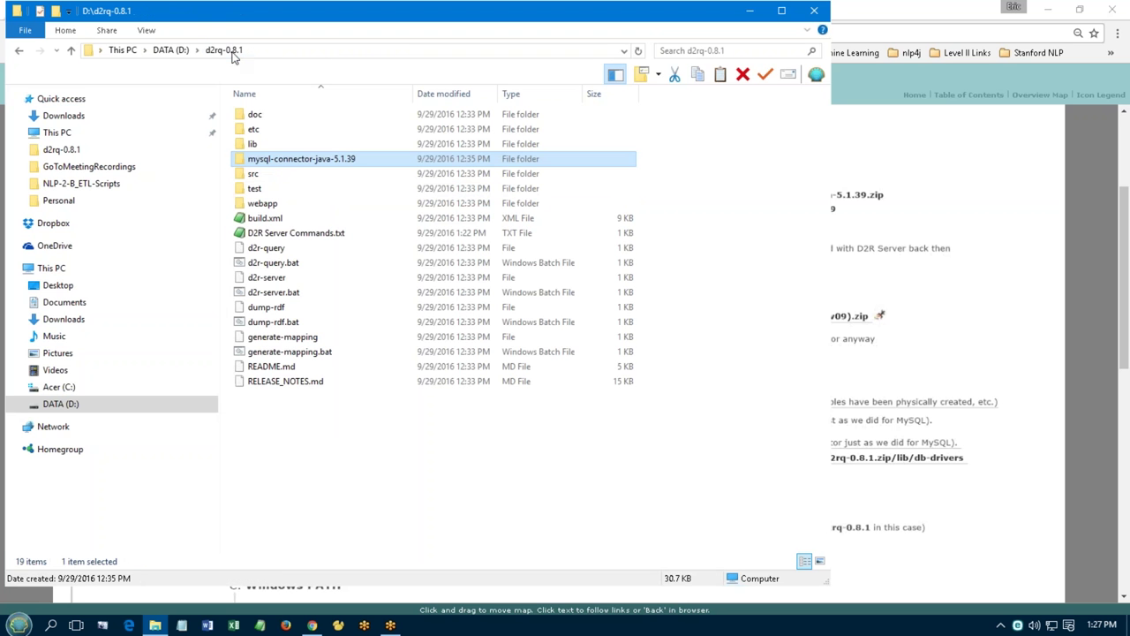
click(247, 147)
double_click(248, 145)
double_click(256, 129)
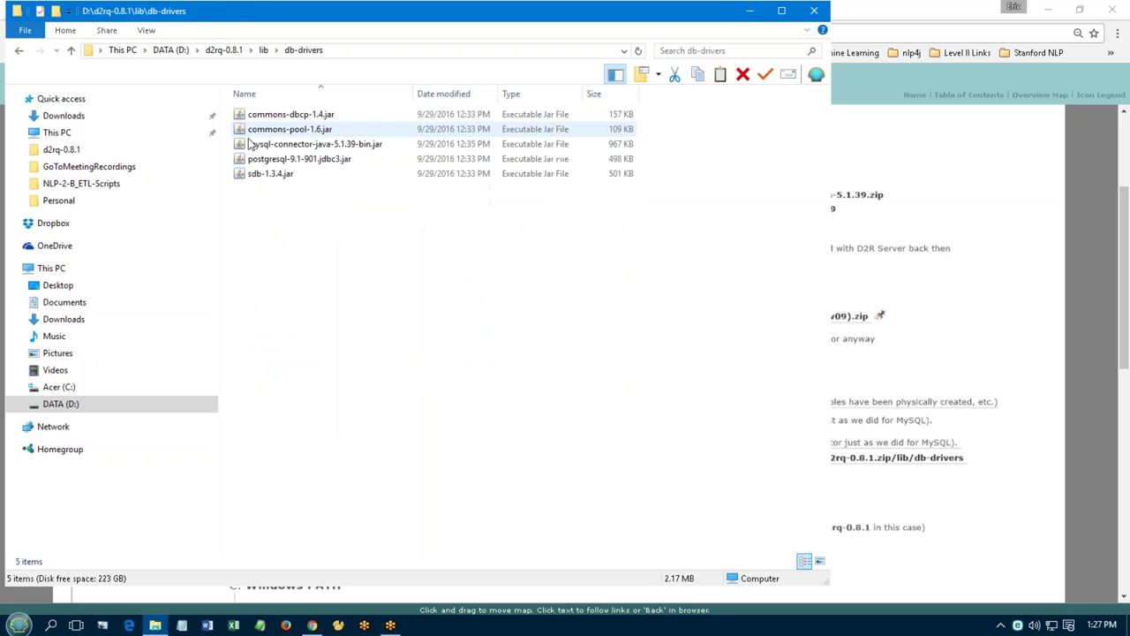
click(316, 146)
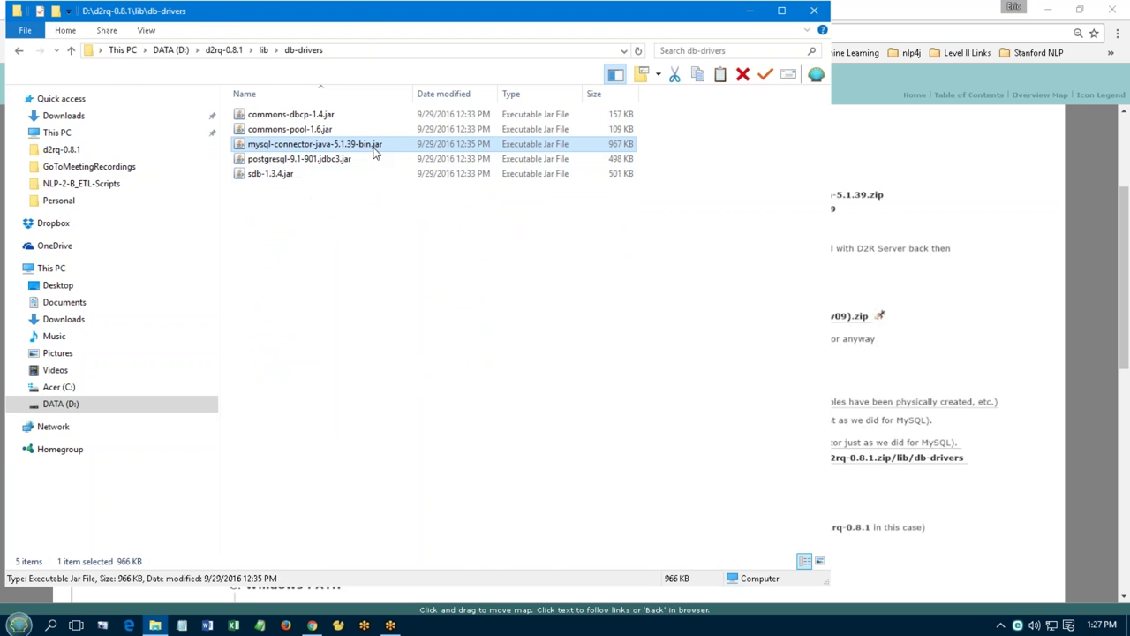
click(816, 12)
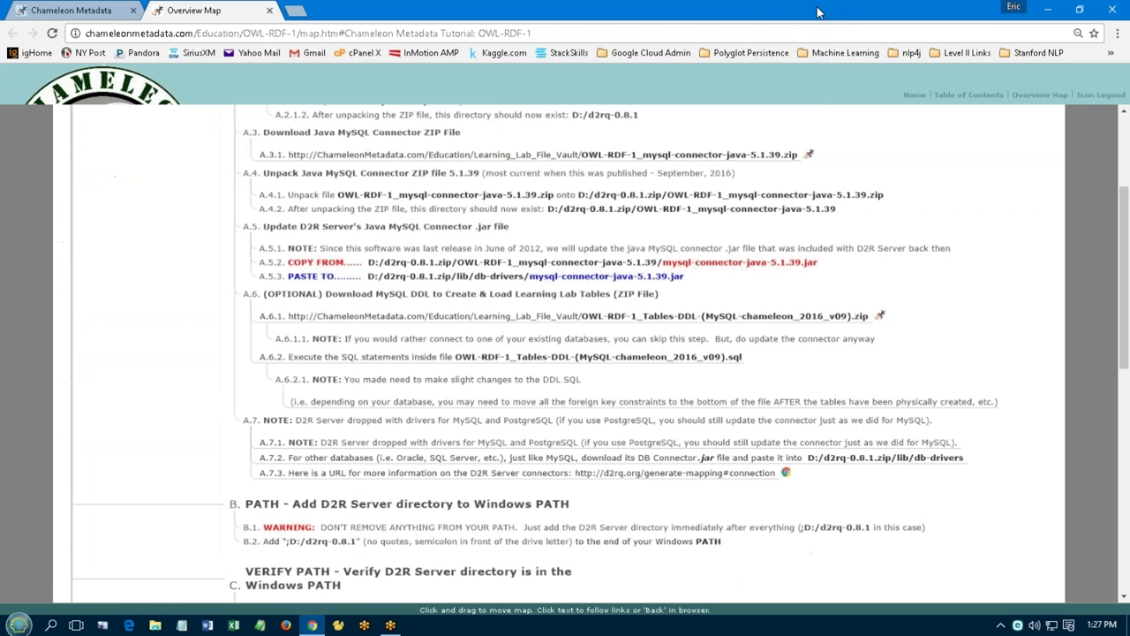
- Download OWL-RDF-1_Tables-DDL-(MySQL-chameleon_2016_v09).zip through the overview map instructions and open the archive
click(821, 320)
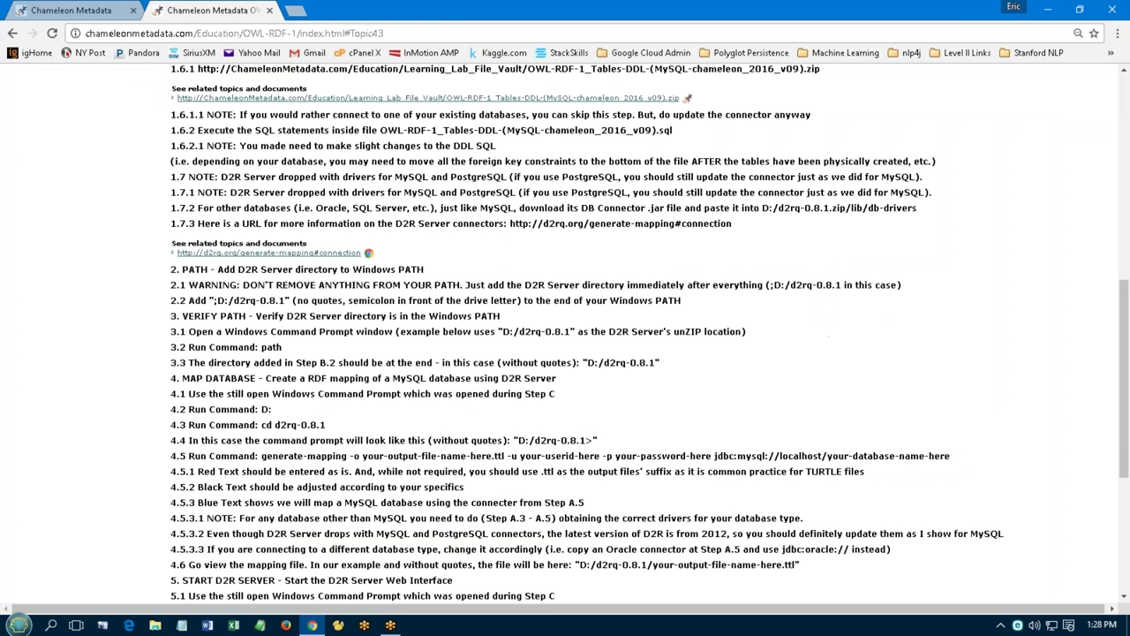
click(13, 33)
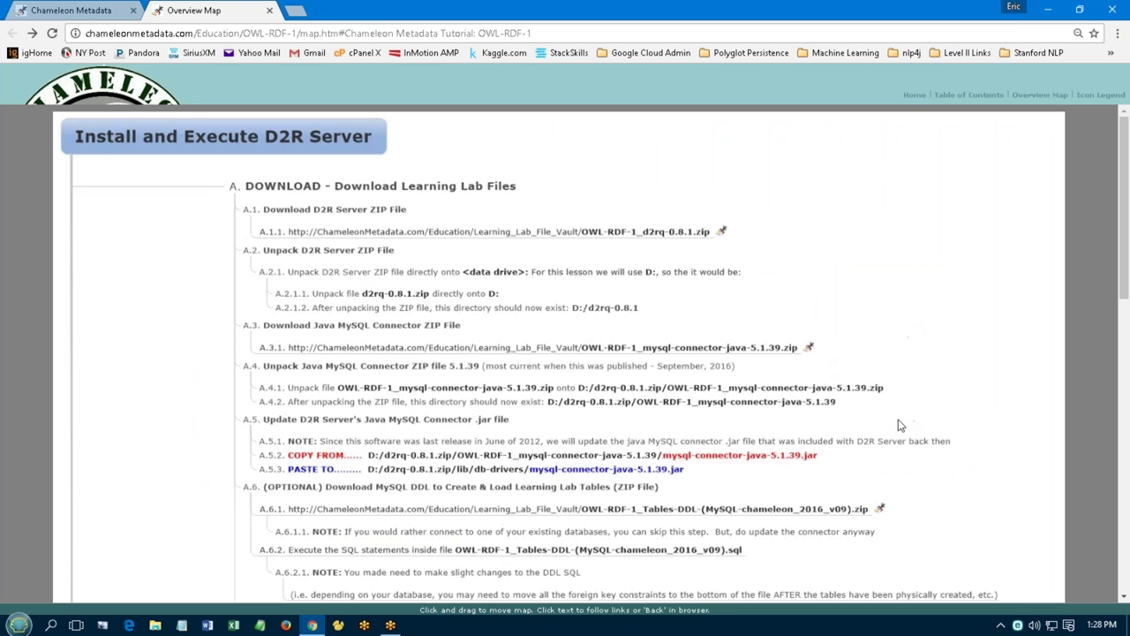
click(884, 510)
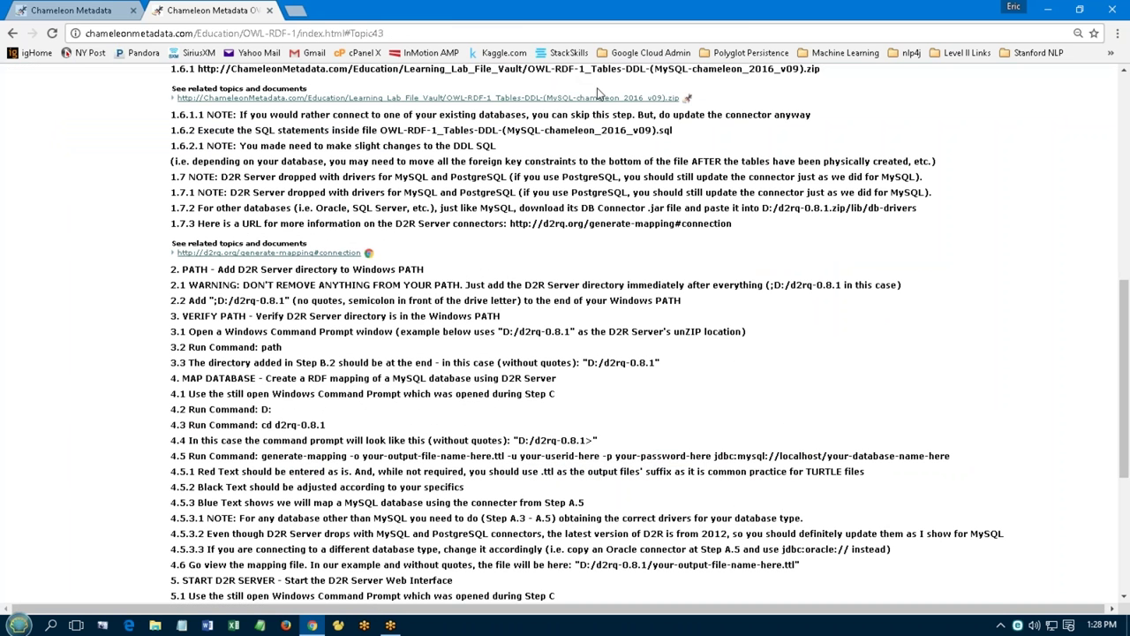
click(575, 104)
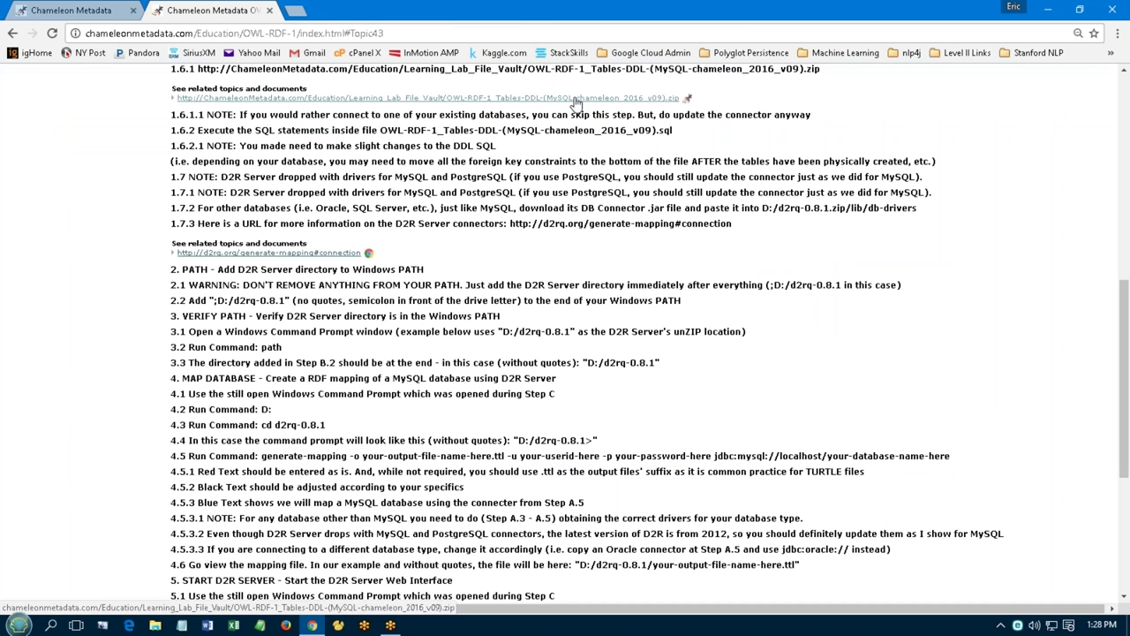
click(79, 599)
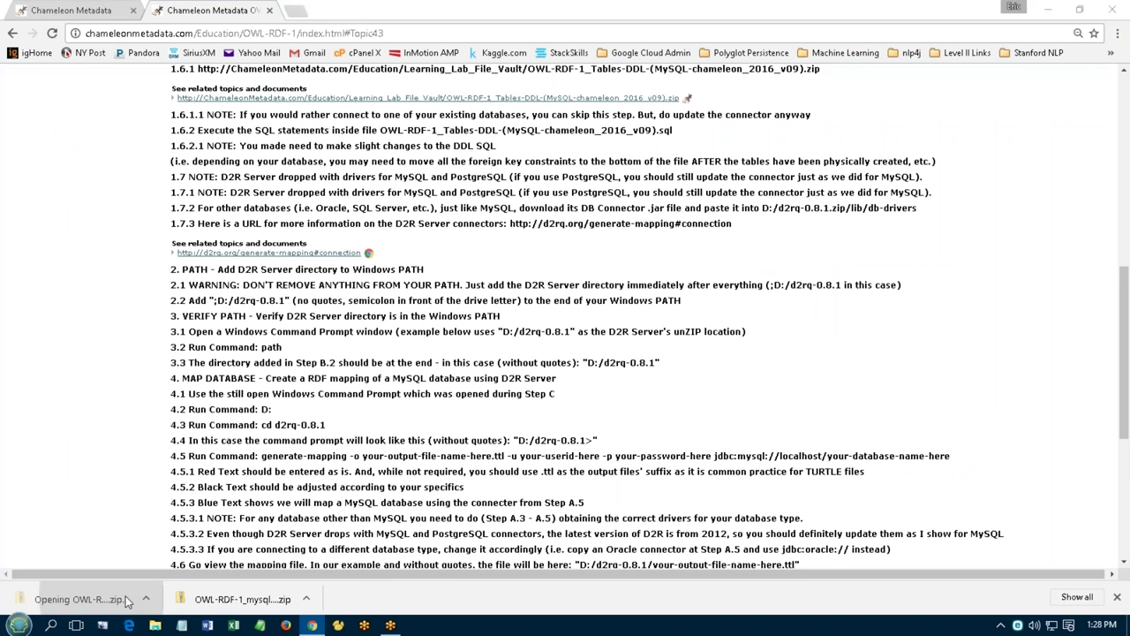
- Review the SQL statements in OWL-RDF-1 MySQL Tables DDL (chameleon_2016_v09).sql, close it and its archive, and return to the overview map's PATH section
click(274, 119)
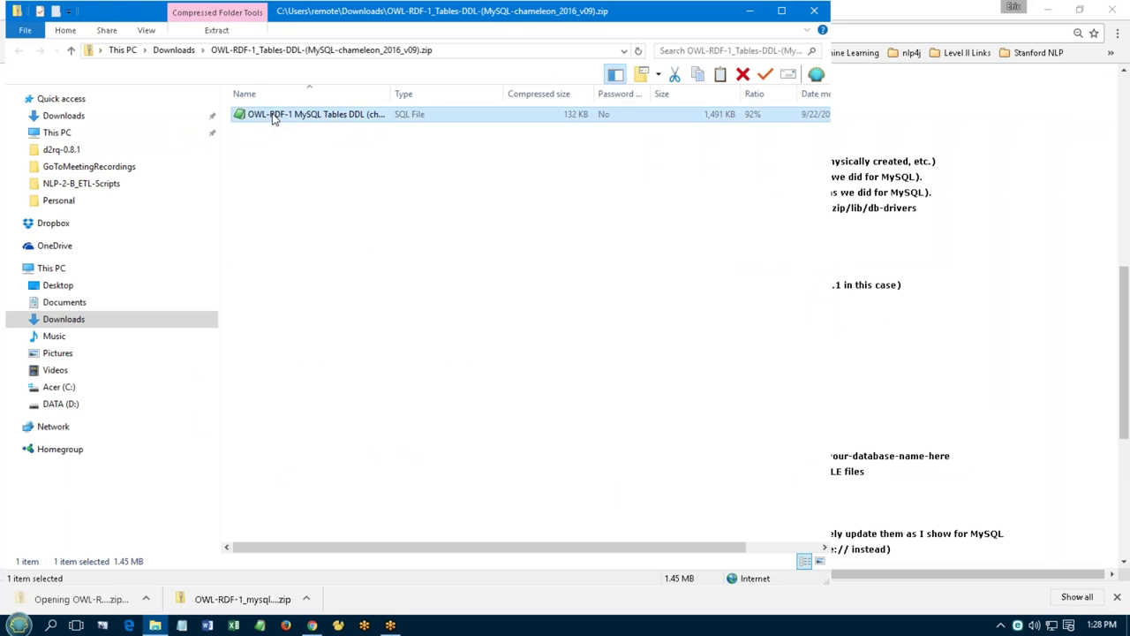
double_click(273, 119)
click(511, 344)
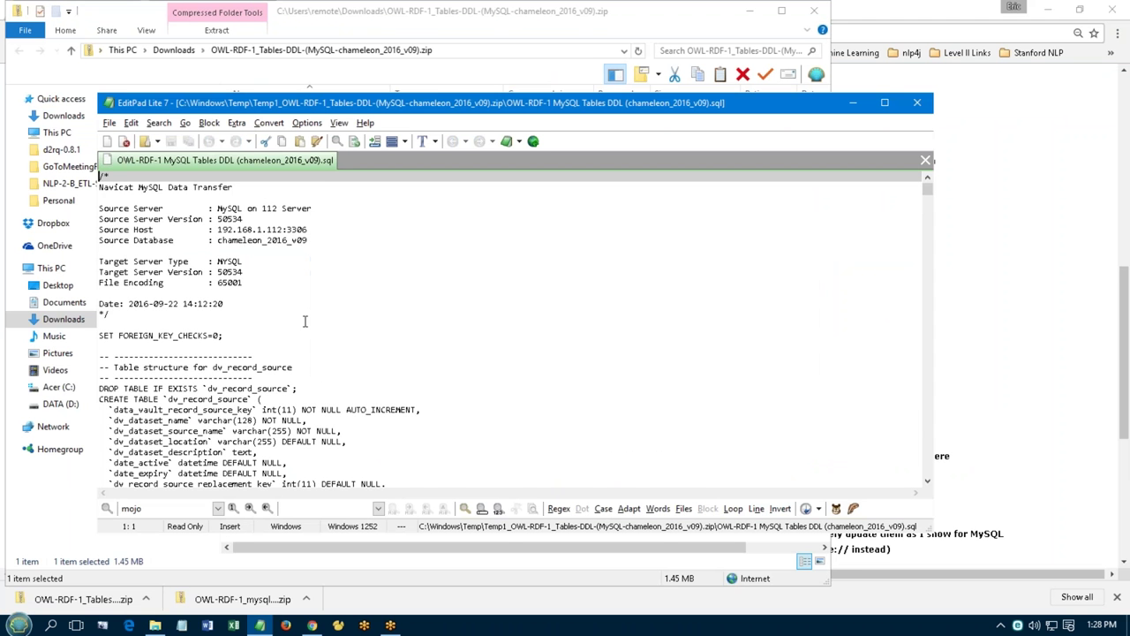
drag(927, 188, 928, 235)
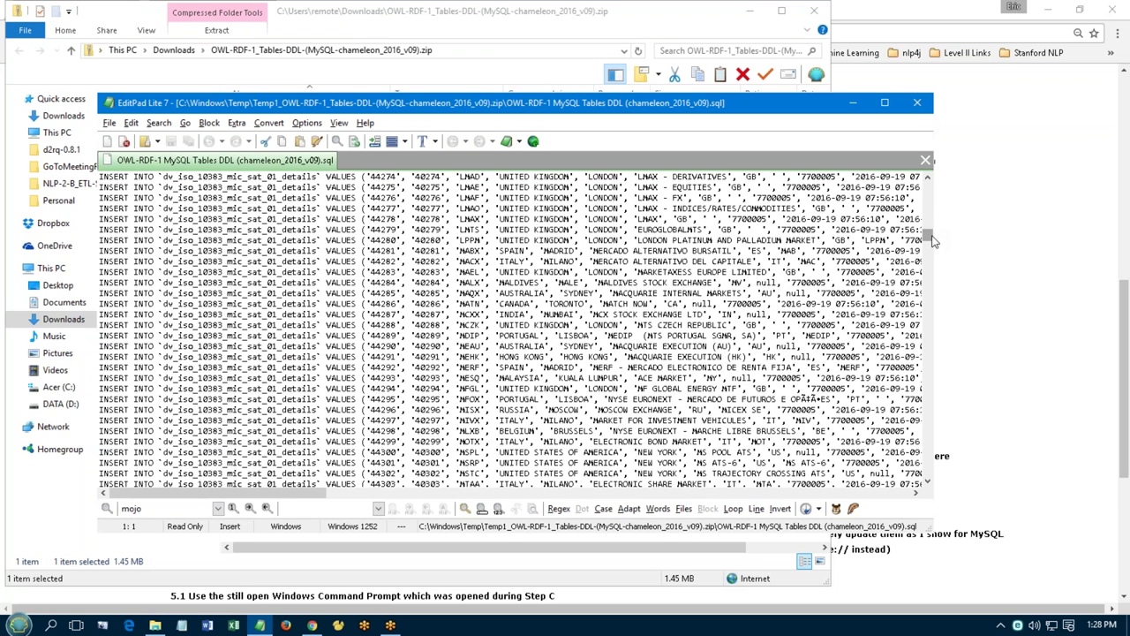
click(918, 103)
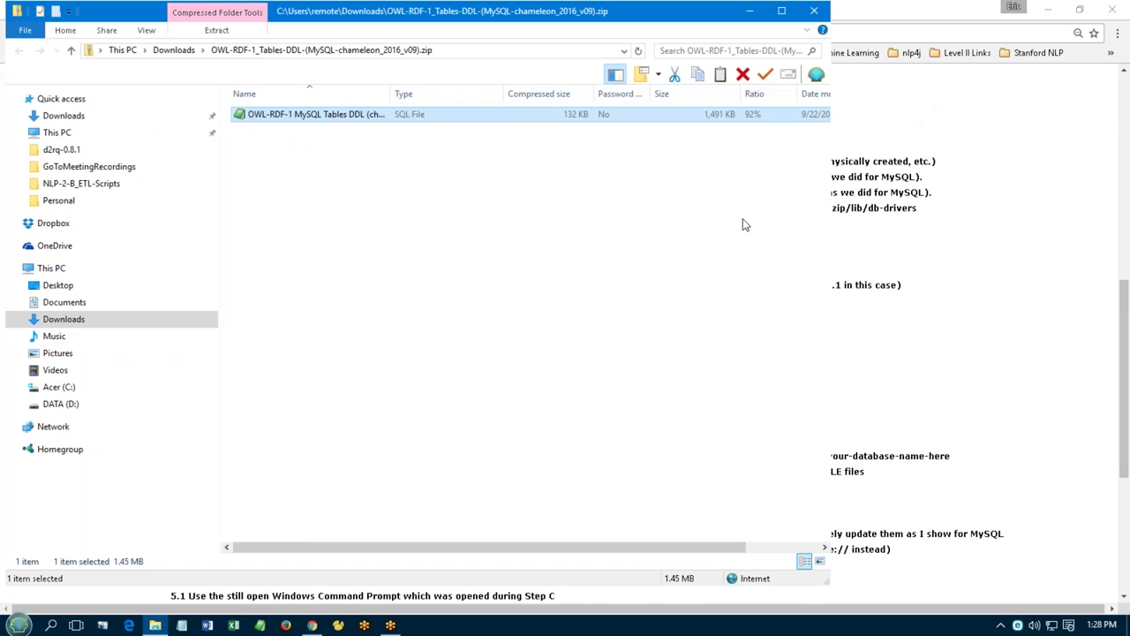
click(815, 10)
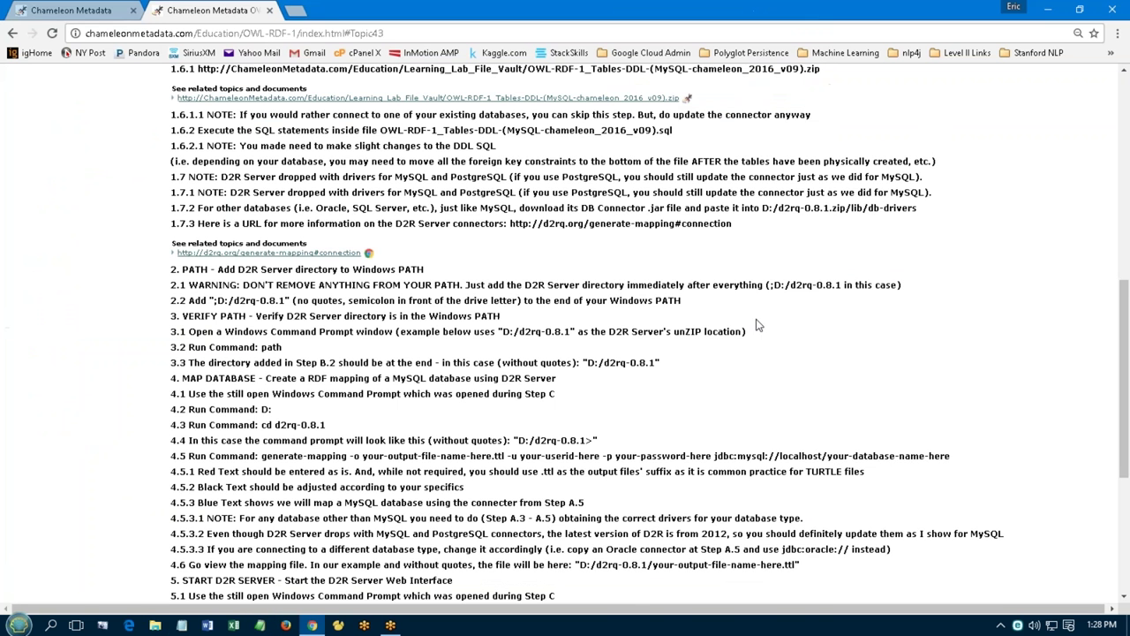
click(12, 34)
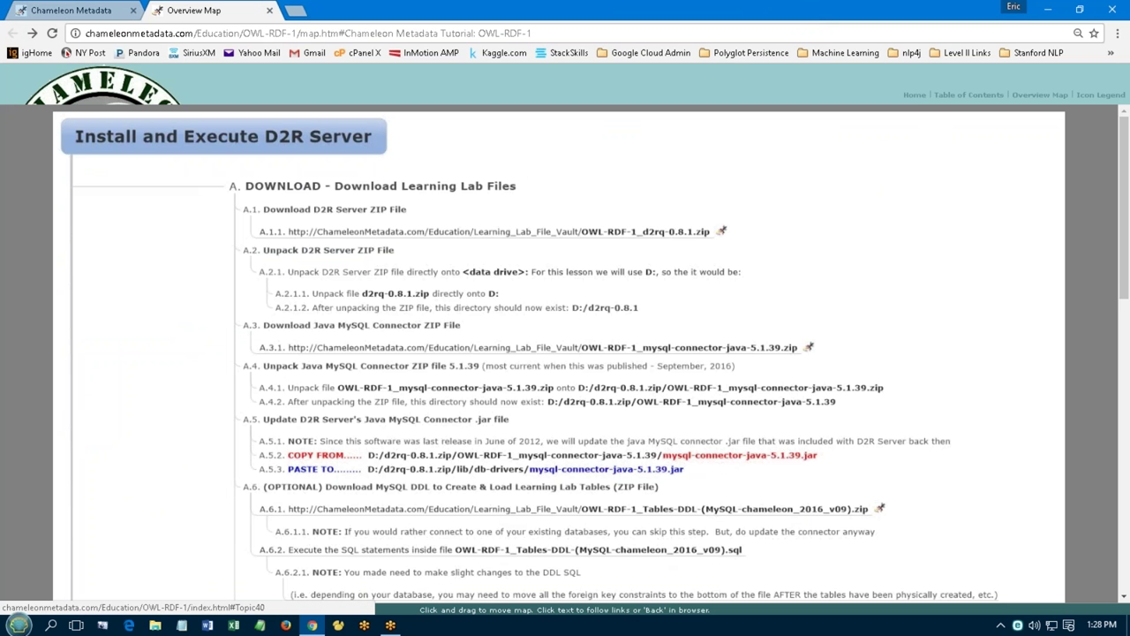
drag(1127, 220, 1128, 332)
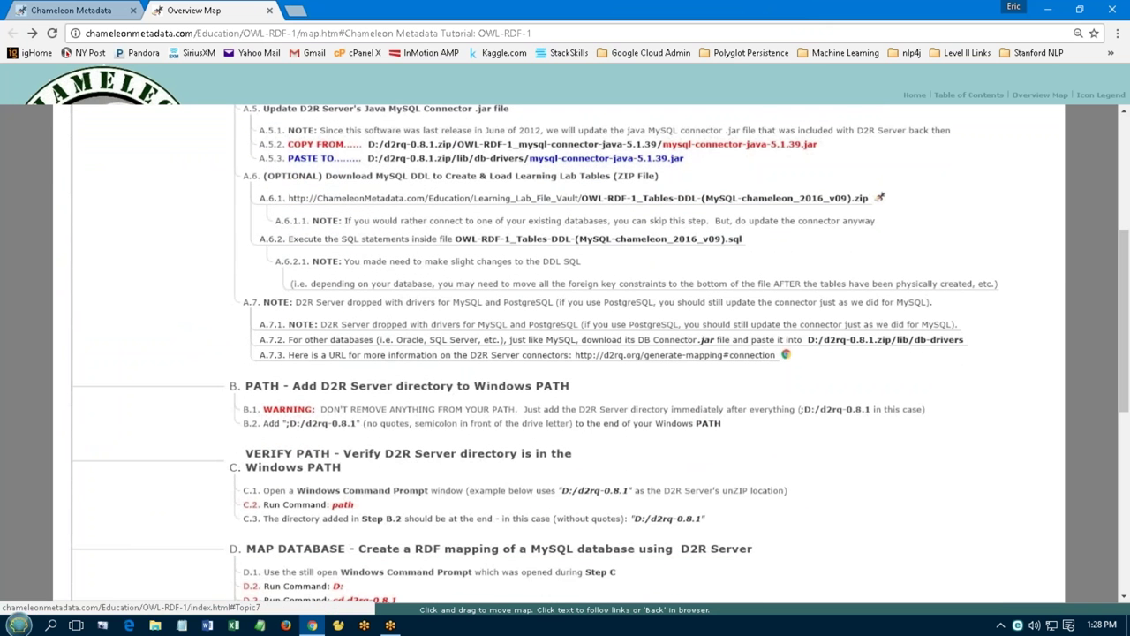
- Examine the Student Lab Tables diagram on the OWL-RDF-1 education page and return to the overview map instructions
click(71, 10)
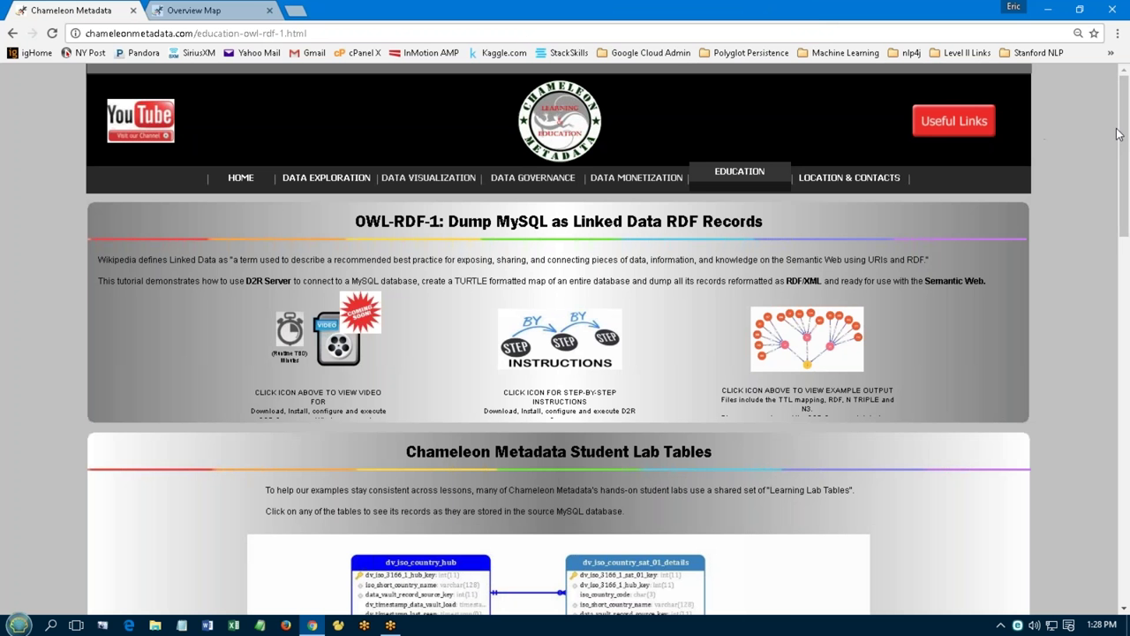
mouse_move(1125, 134)
mouse_down()
mouse_move(1126, 159)
mouse_move(1125, 137)
mouse_up()
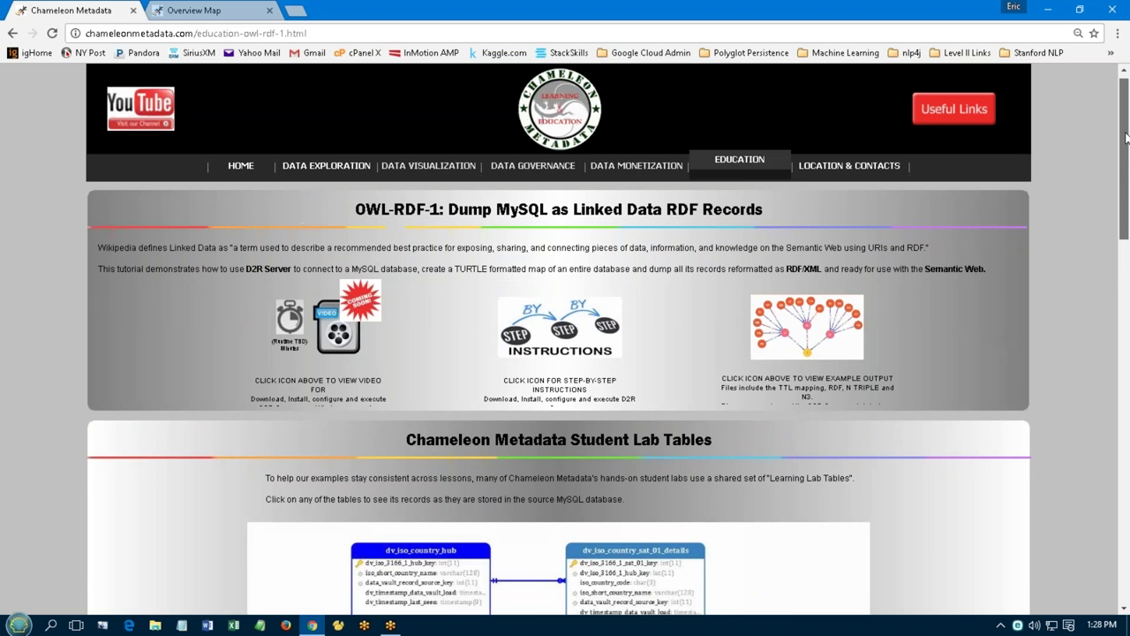
click(739, 164)
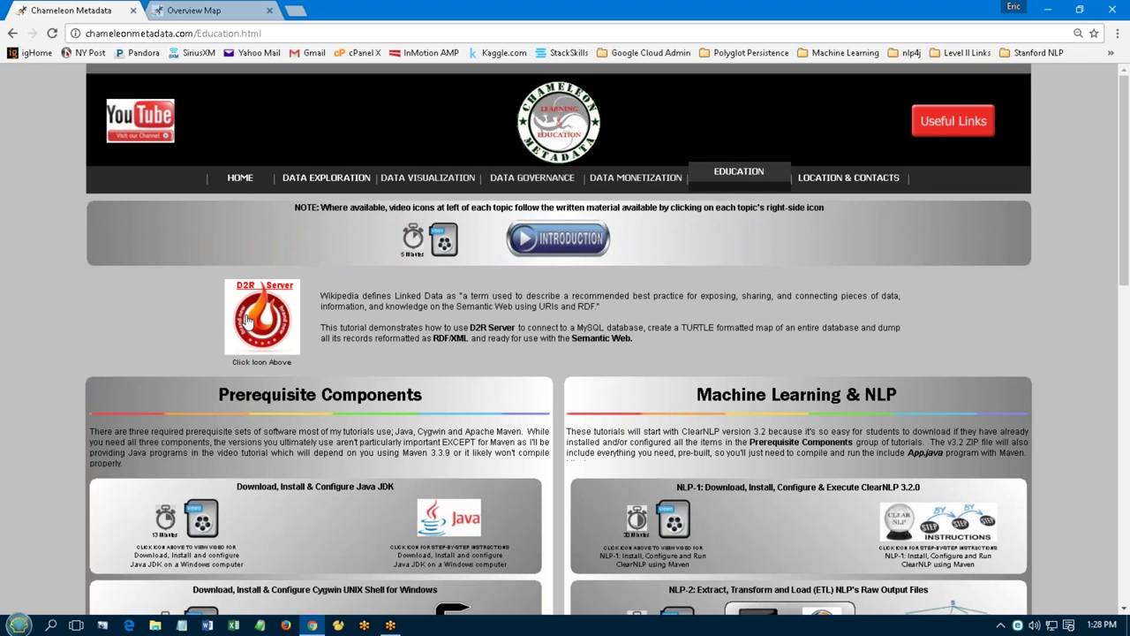
click(248, 322)
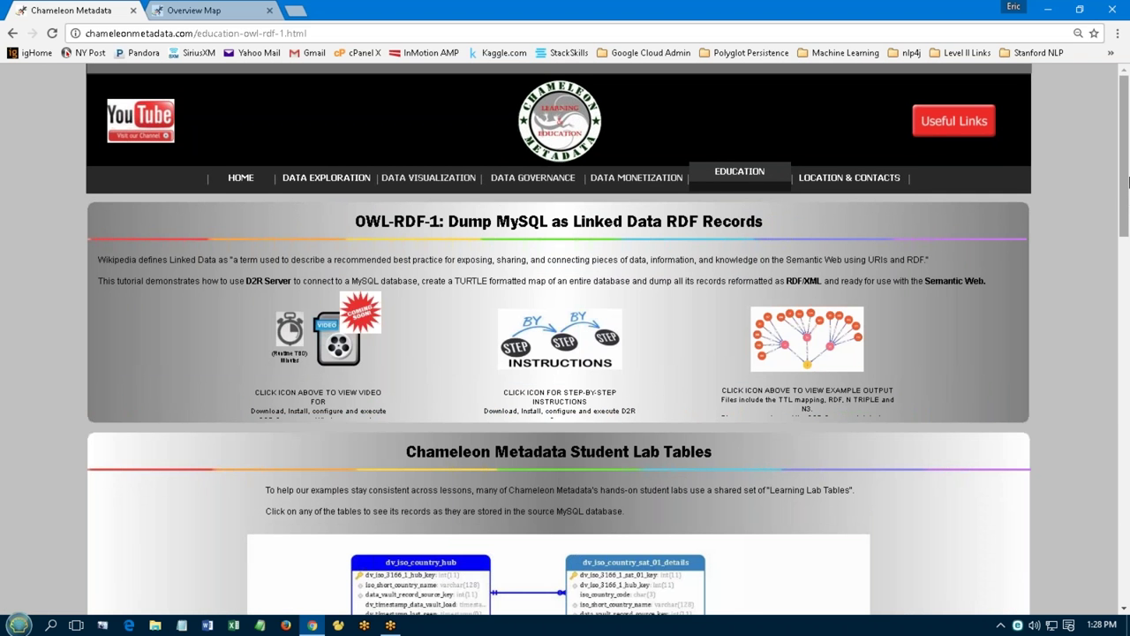
drag(1125, 174, 1126, 331)
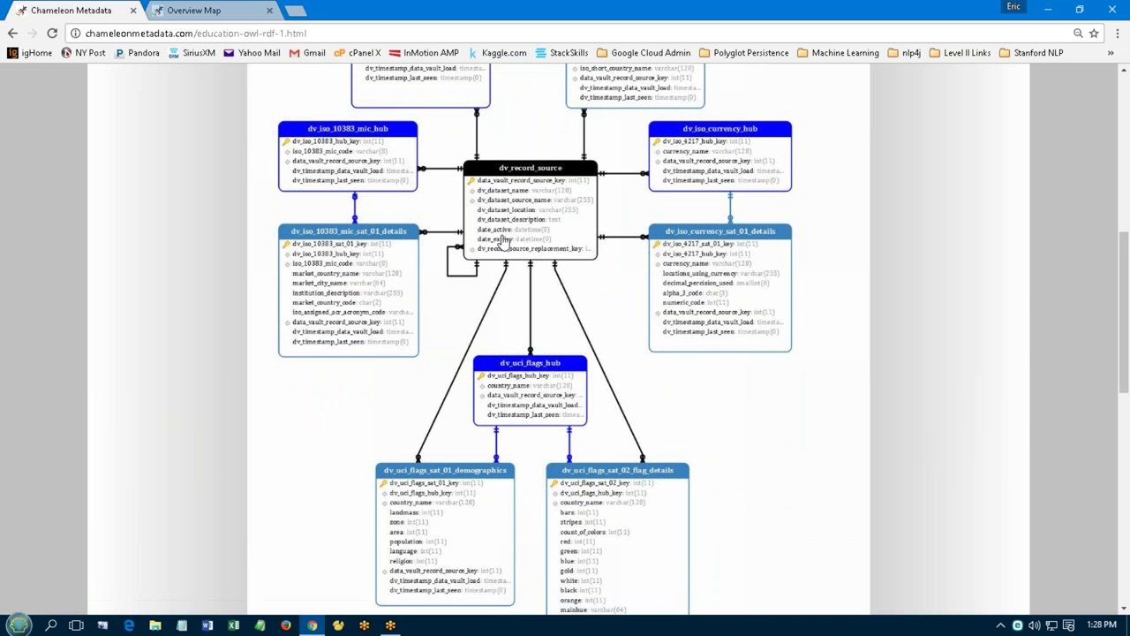
click(195, 10)
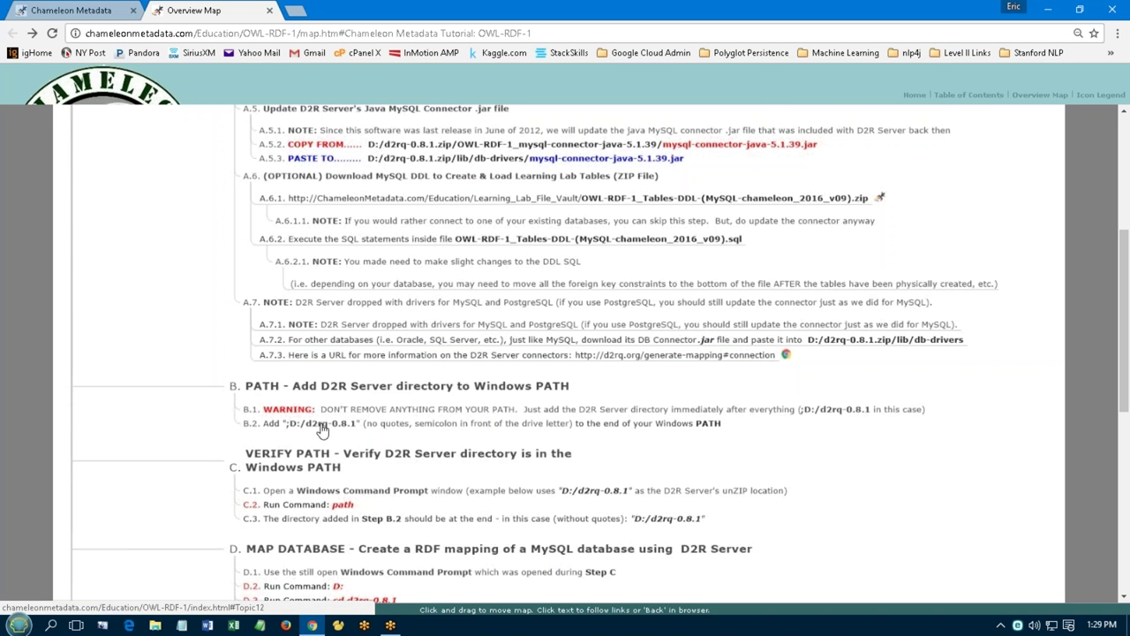
- Locate the d2rq-0.8.1 folder on the DATA (D:) drive in File Explorer
click(156, 625)
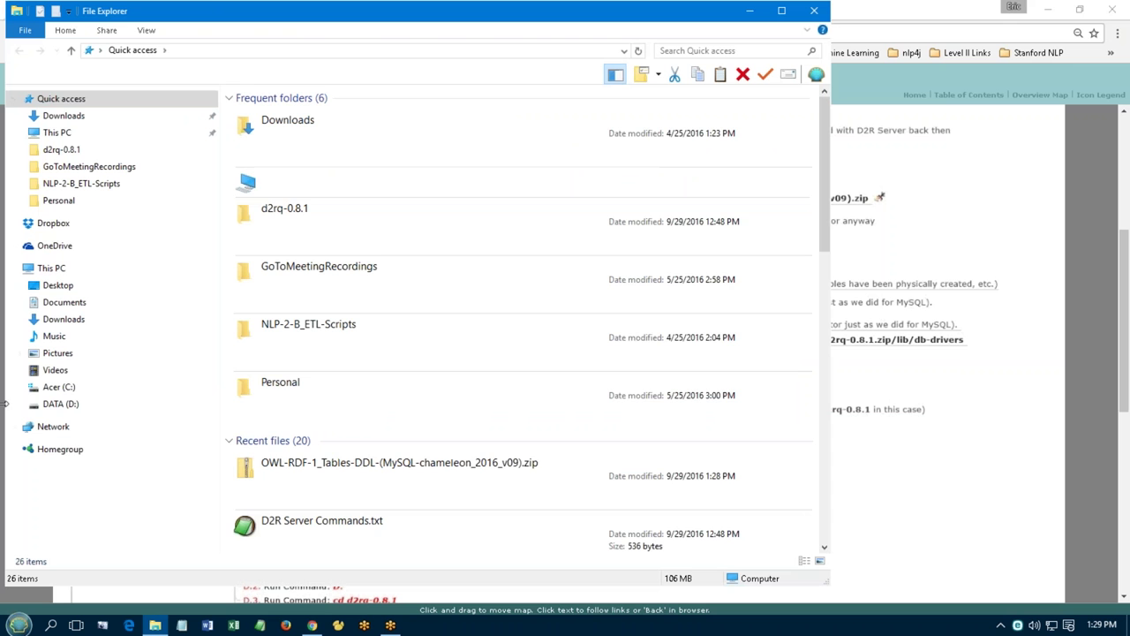
click(55, 405)
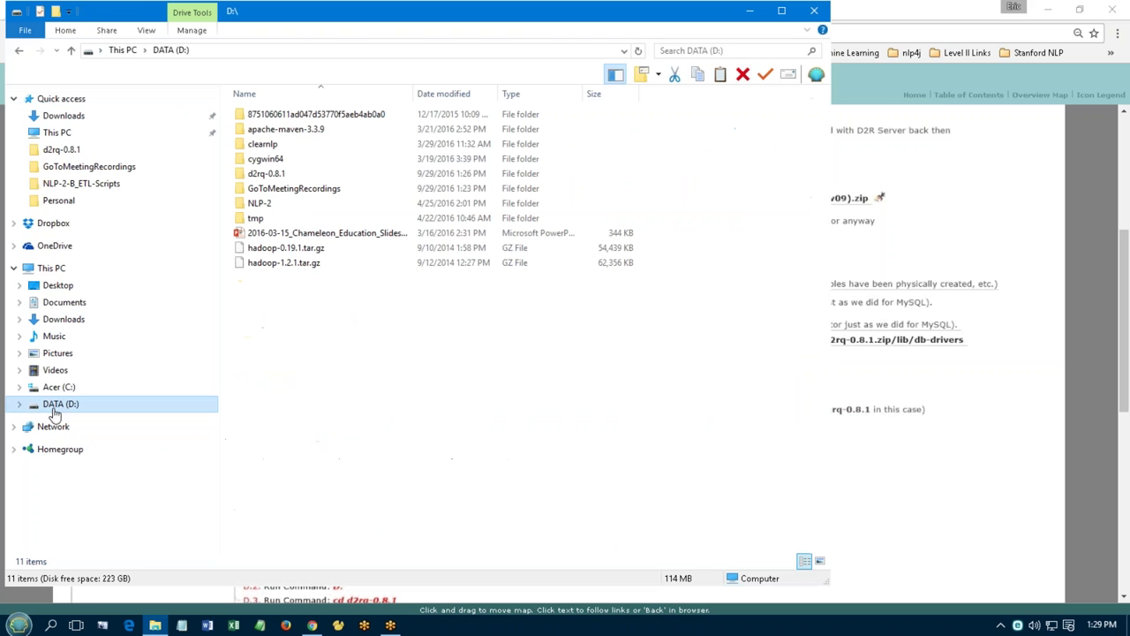
click(278, 177)
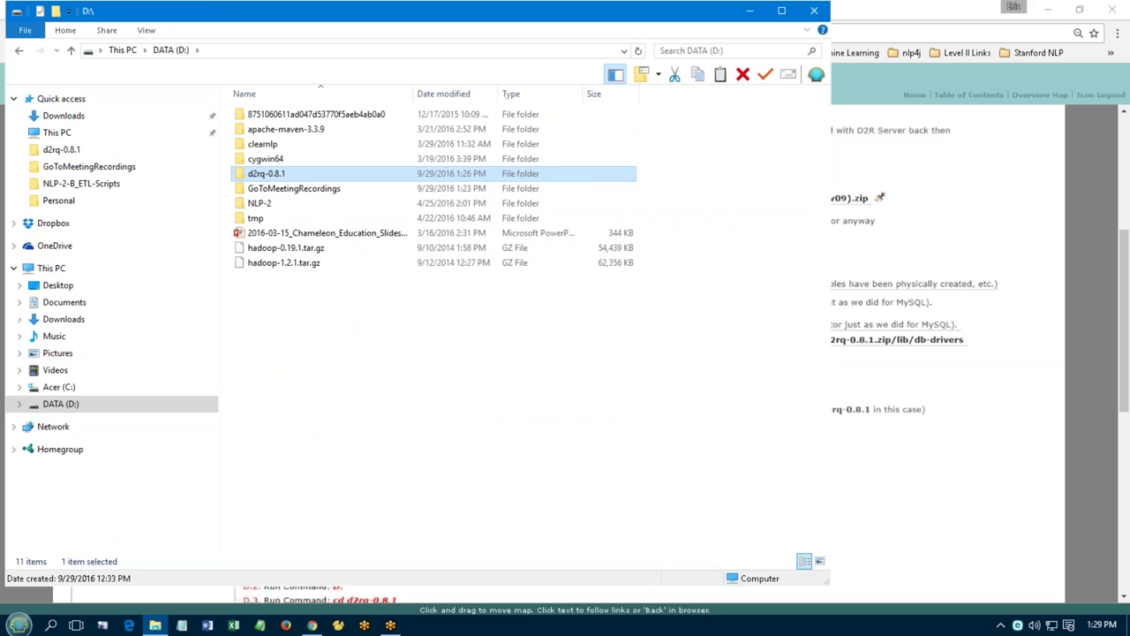
click(49, 269)
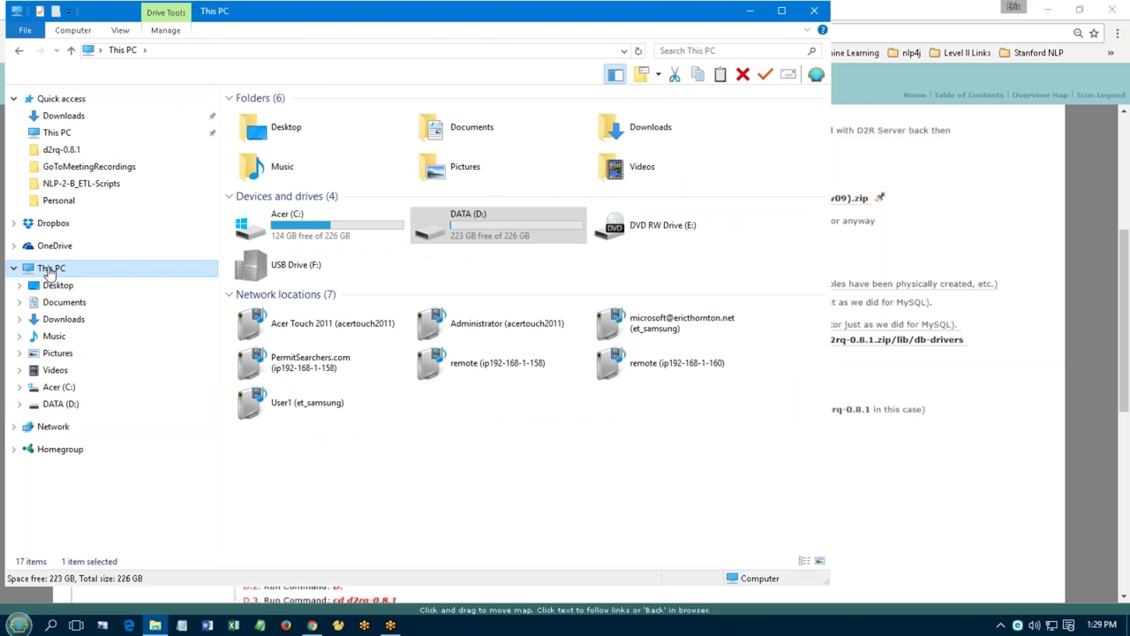
right_click(49, 272)
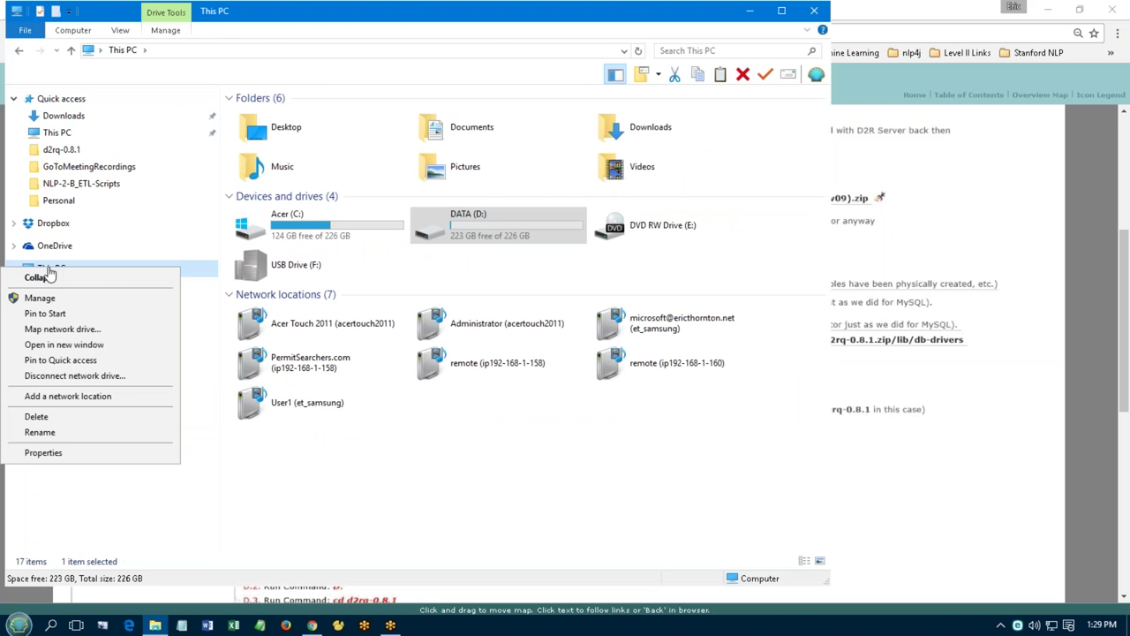
click(71, 458)
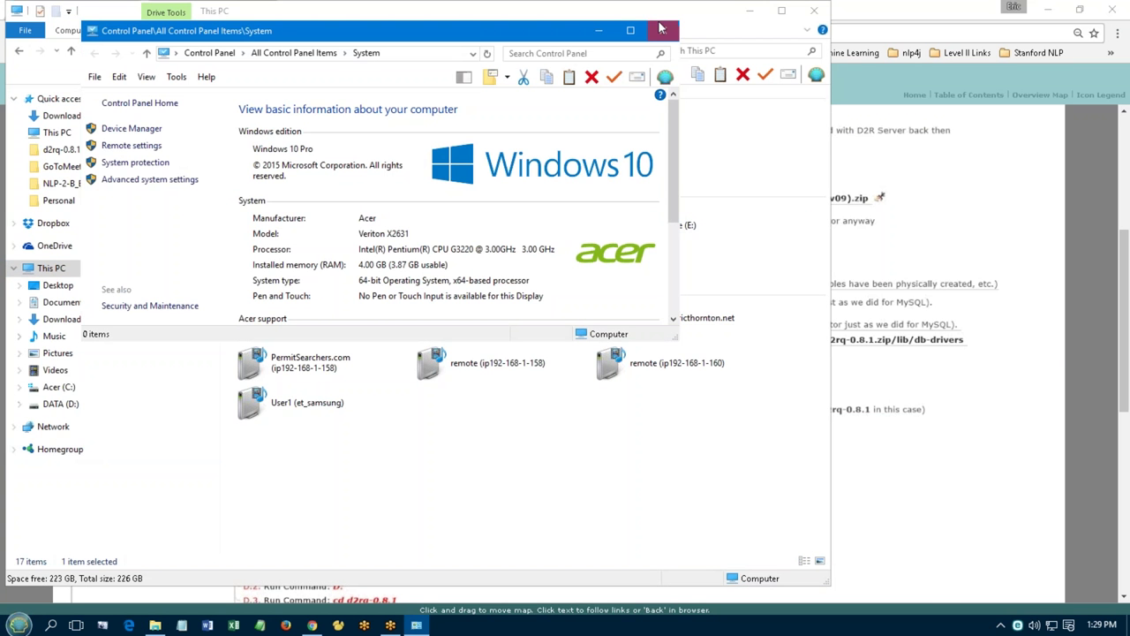
click(660, 29)
click(813, 10)
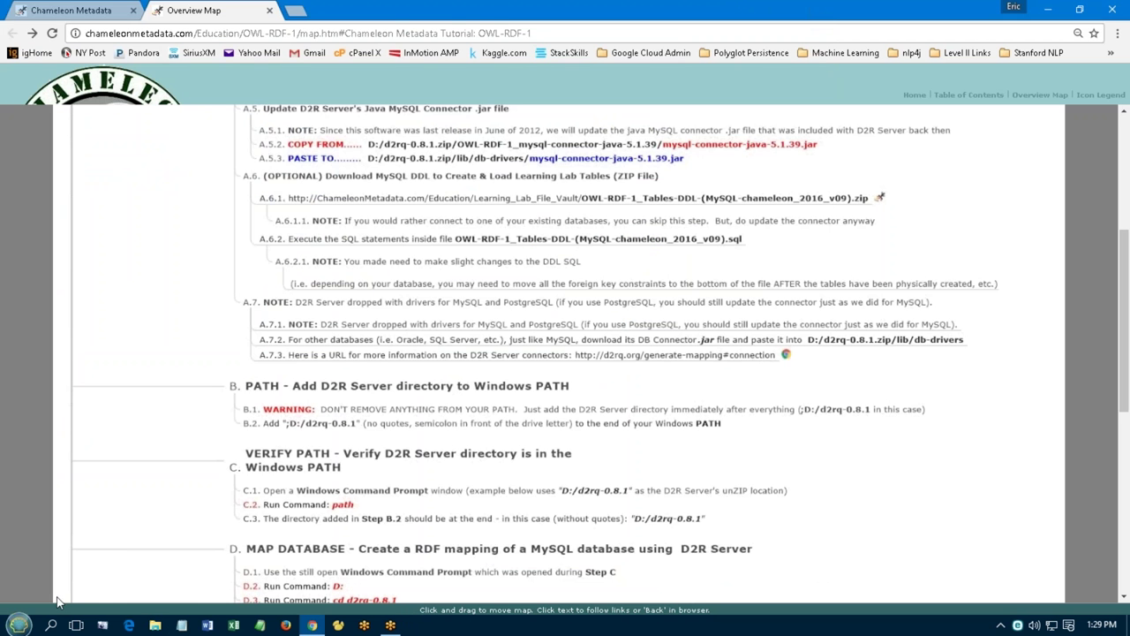
- Open the Windows environment variables through This PC's properties and the advanced system settings
click(18, 625)
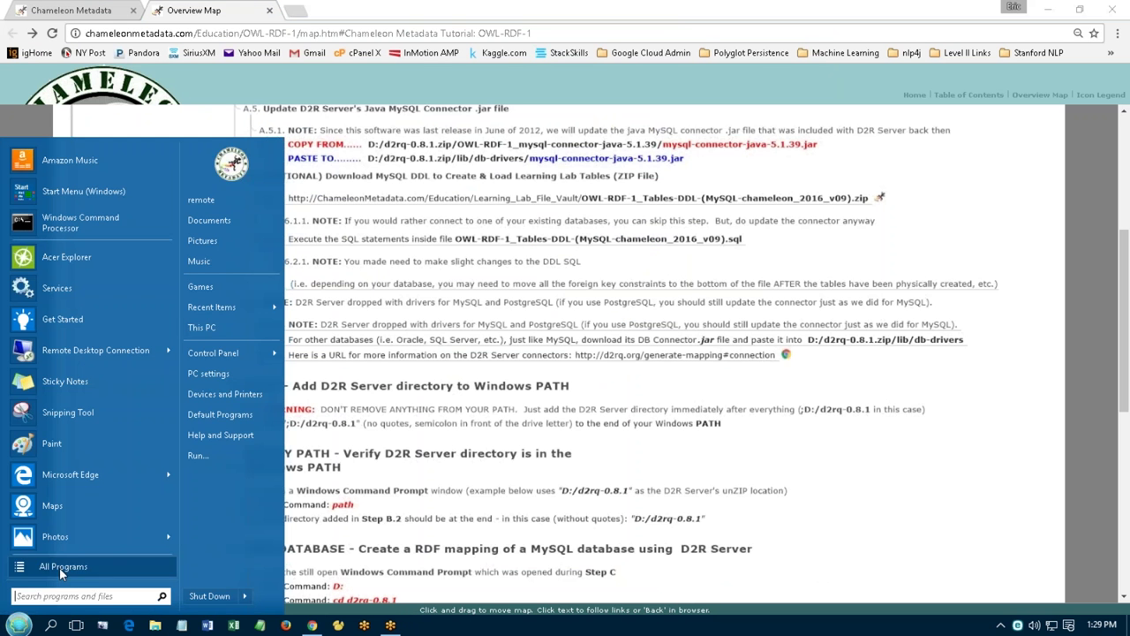
right_click(206, 332)
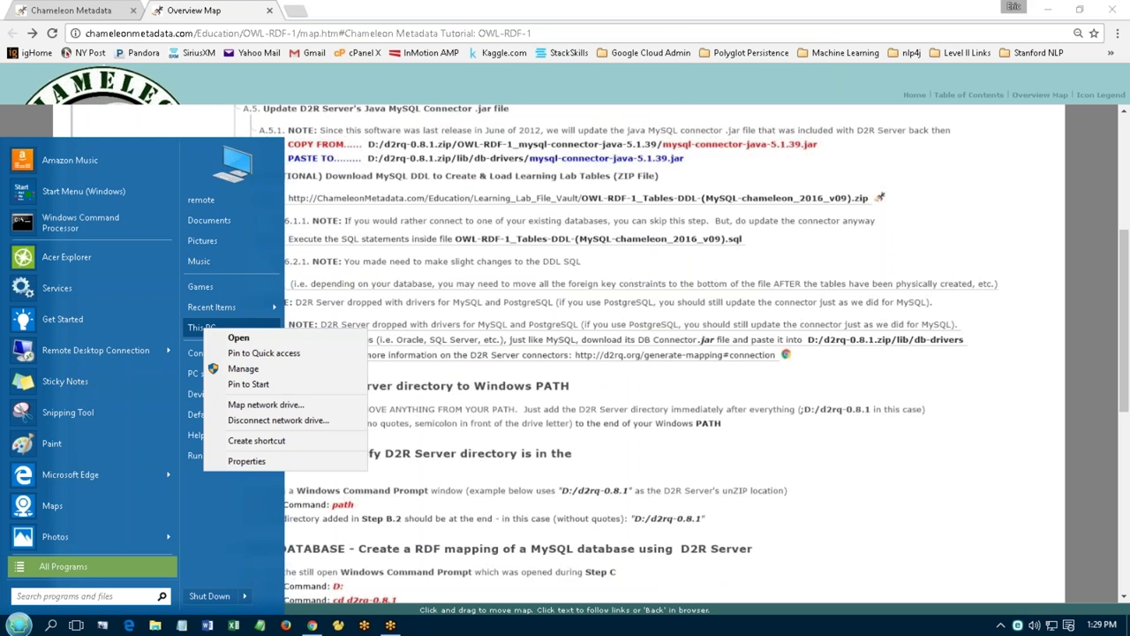
click(227, 461)
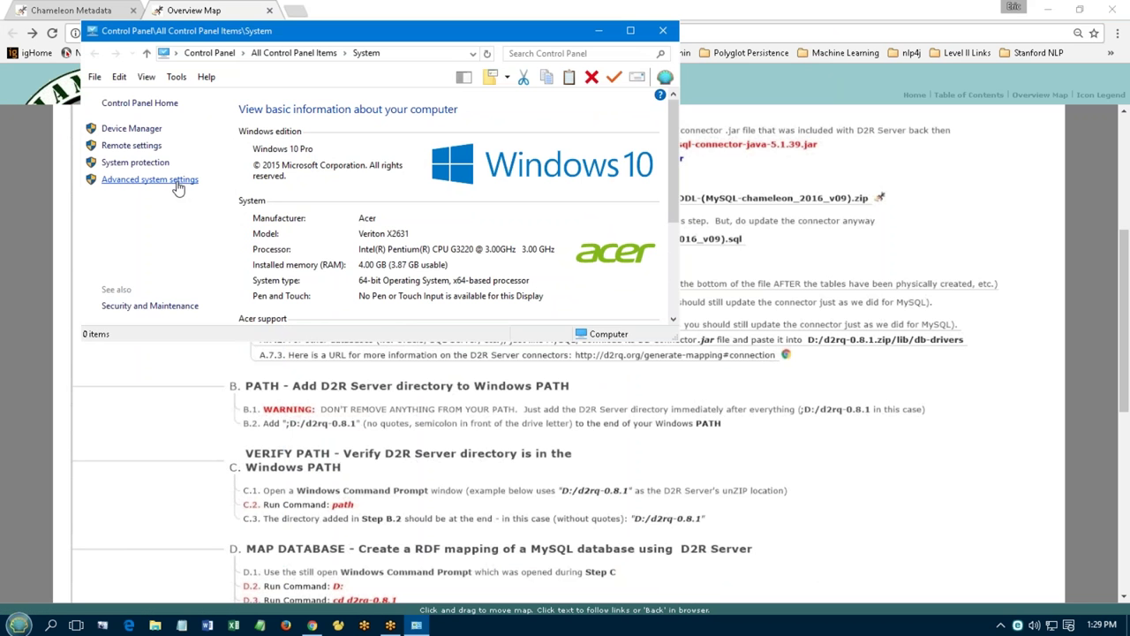
click(177, 181)
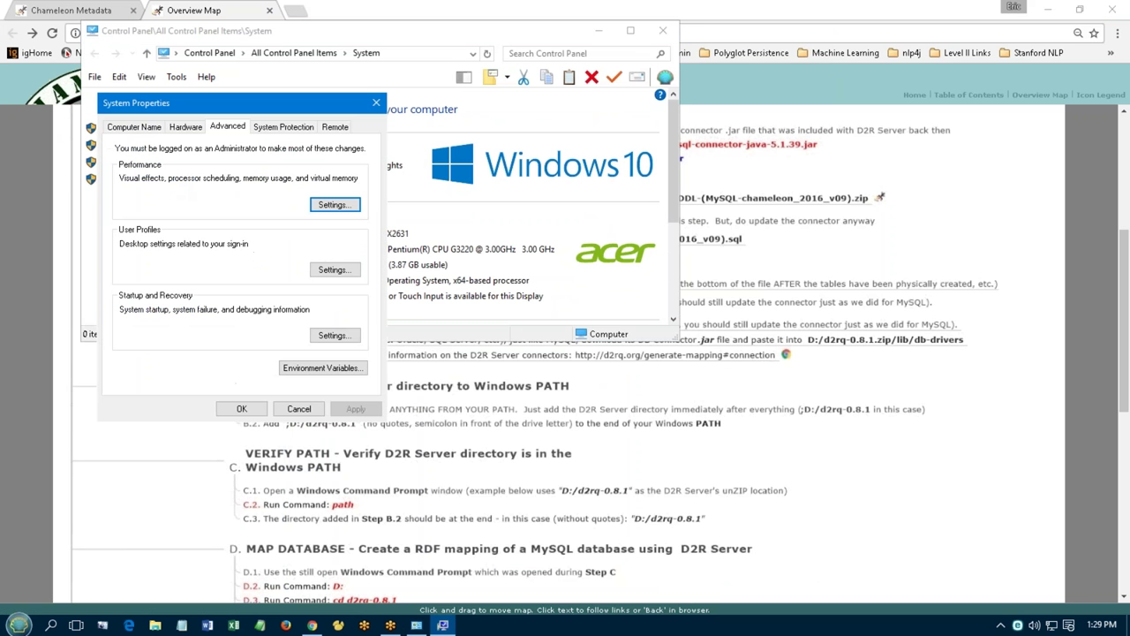
click(310, 370)
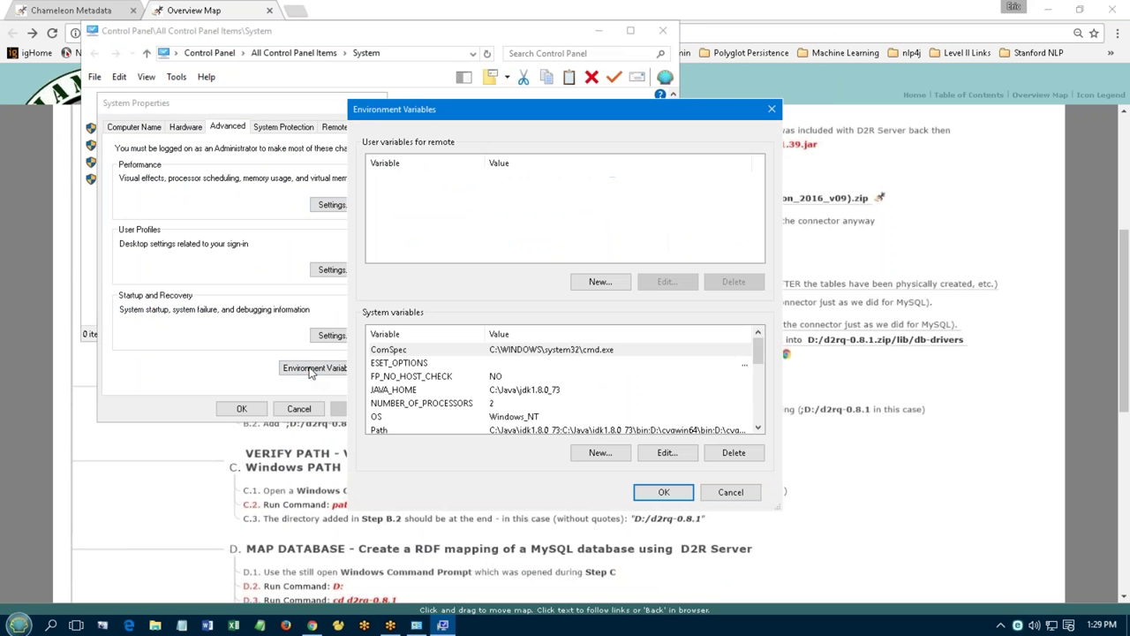
- Check the system Path variable for the D:\d2rq-0.8.1 entry and close the system dialogs without saving
click(679, 431)
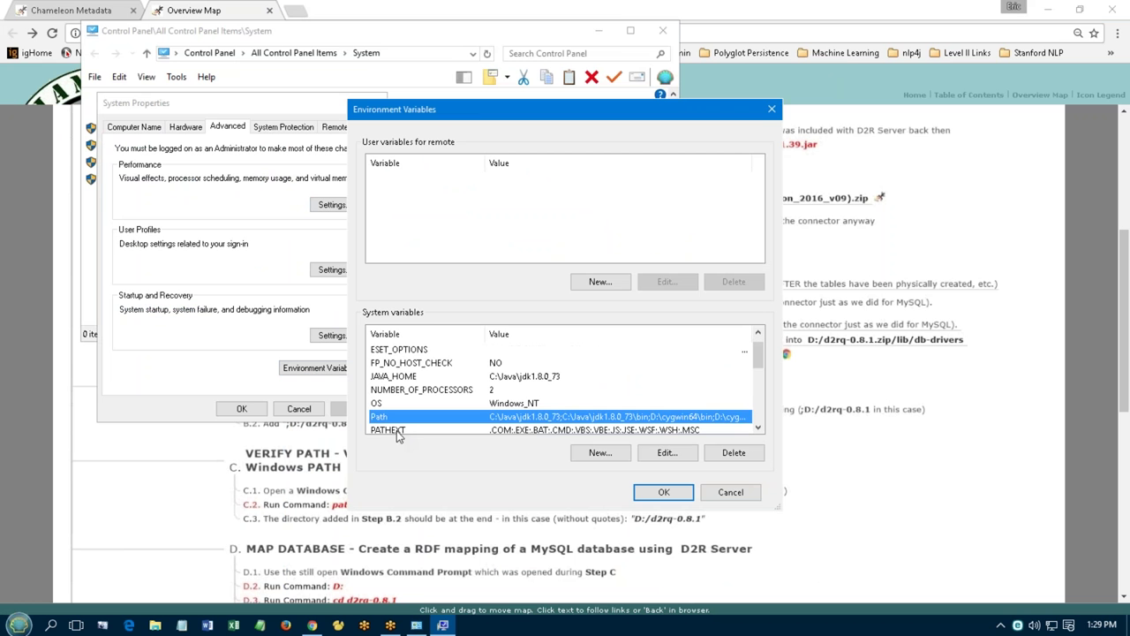
click(647, 454)
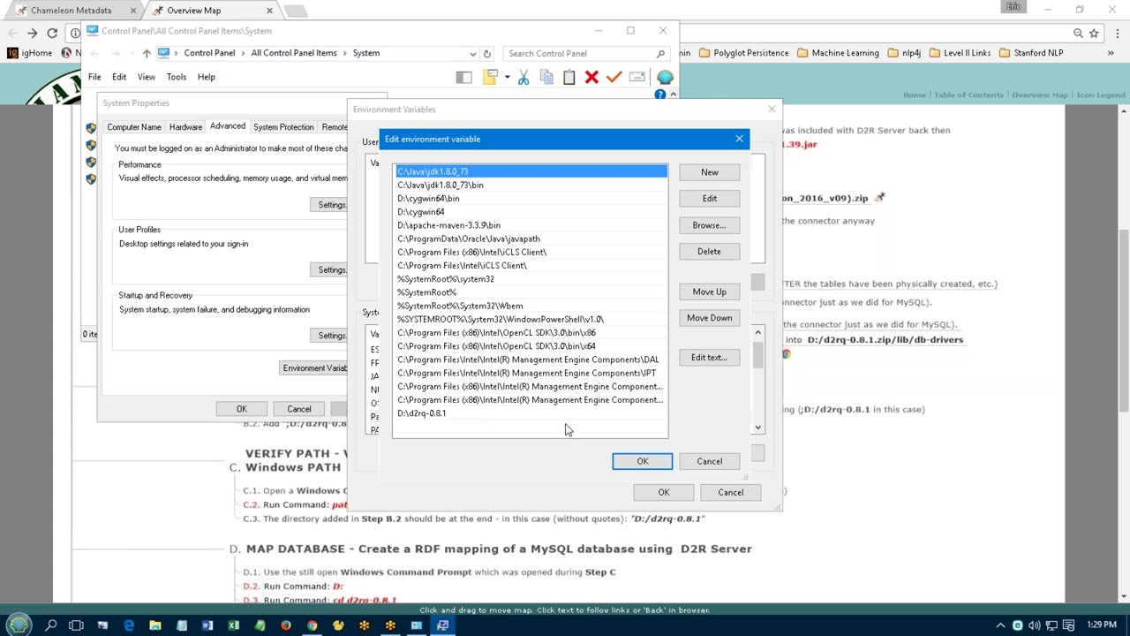
click(706, 462)
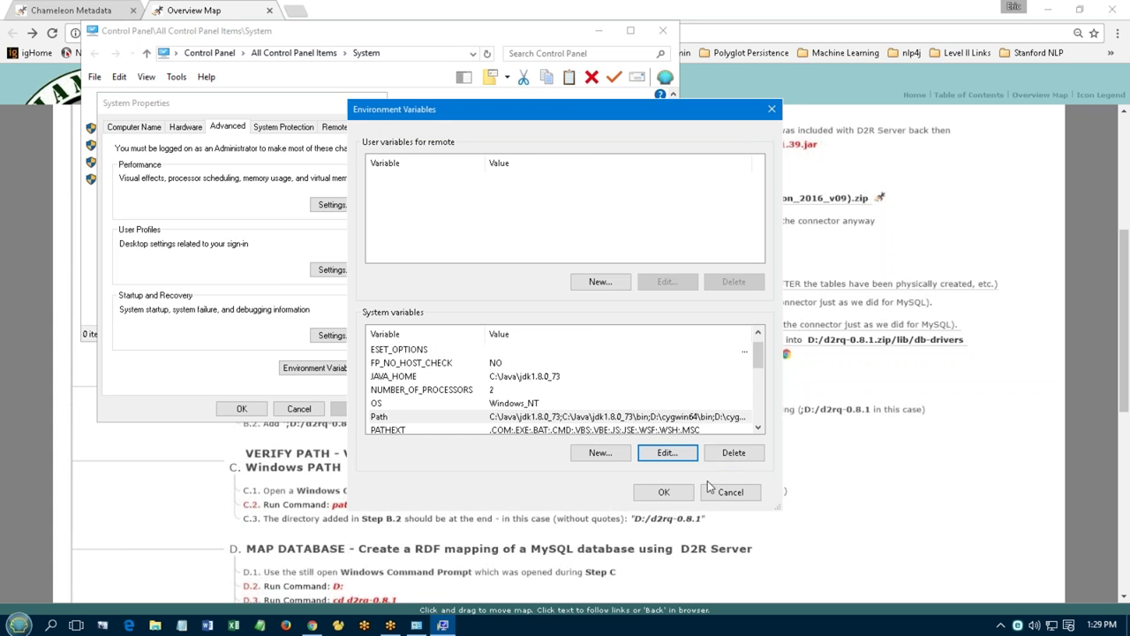
click(707, 492)
click(298, 407)
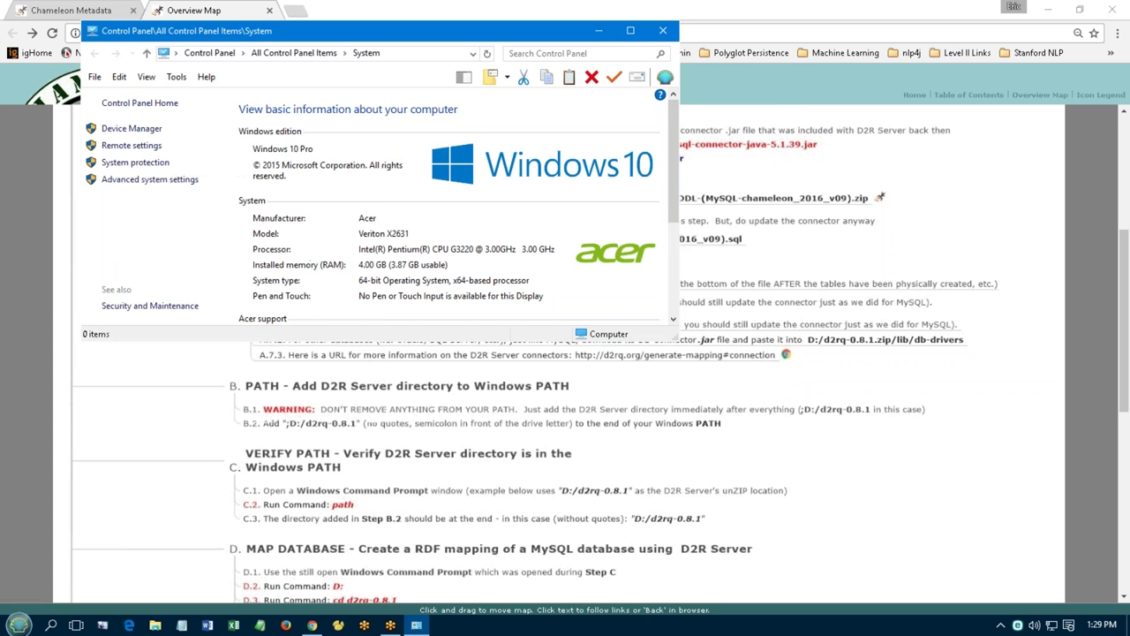
click(662, 30)
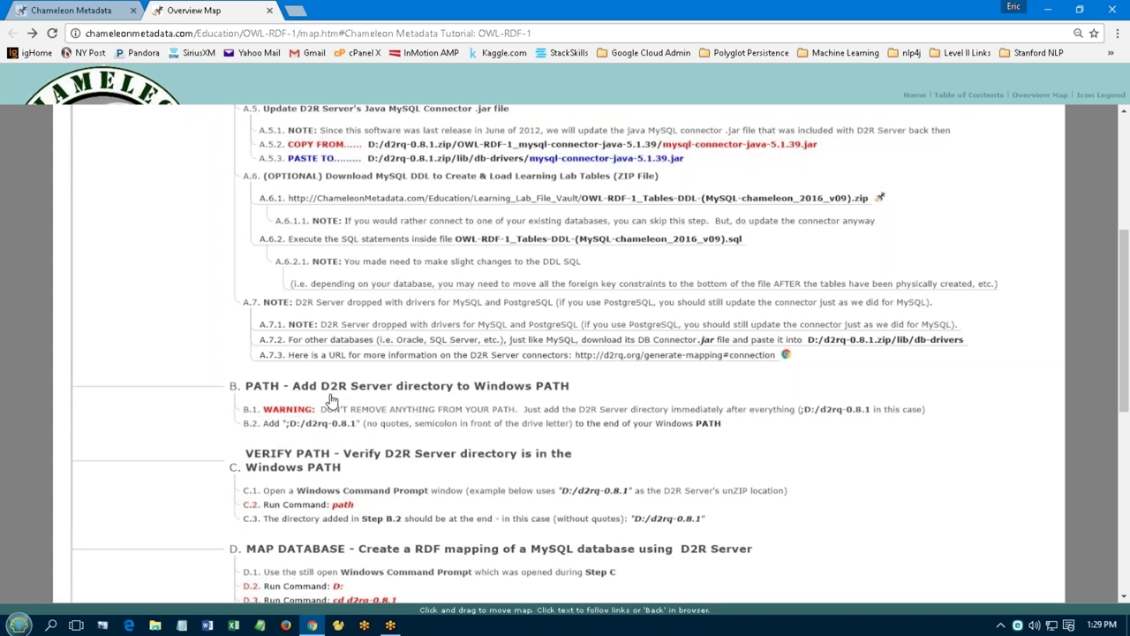
- Run the path command in a Windows command prompt to verify the D:\d2rq-0.8.1 entry, and close the window
drag(1125, 247, 1126, 359)
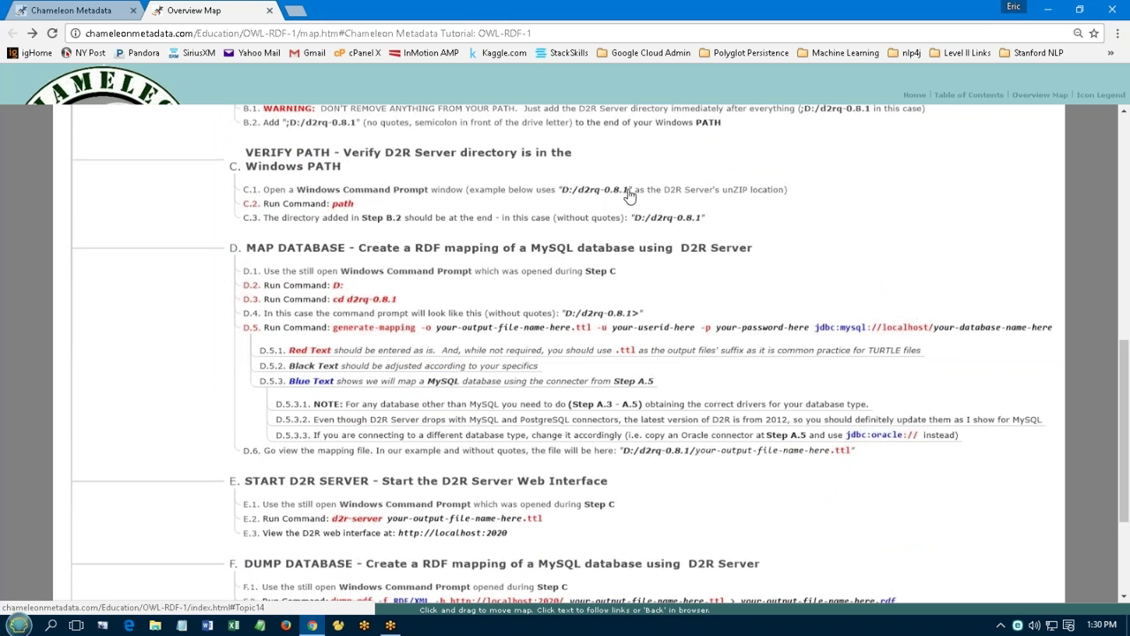
click(18, 625)
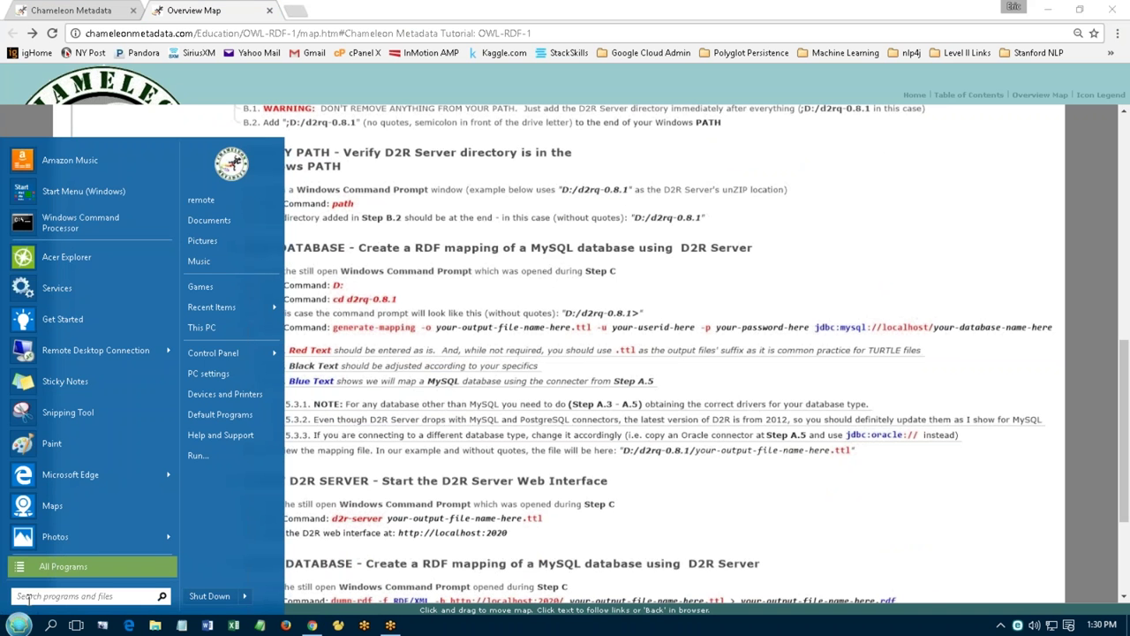
click(34, 596)
text(cmd)
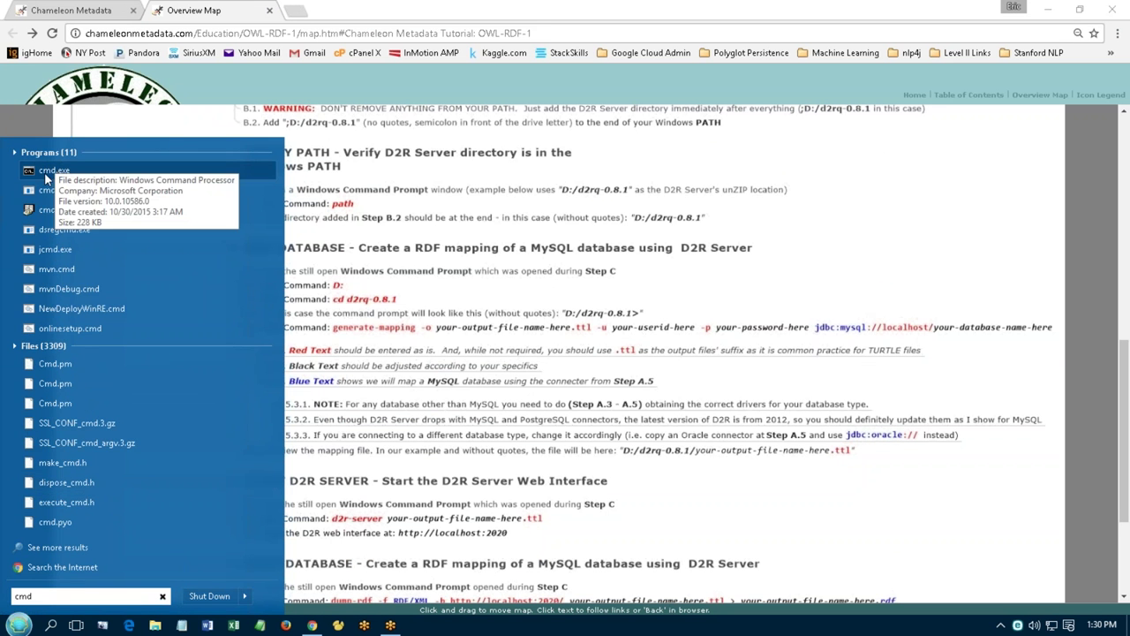
click(44, 172)
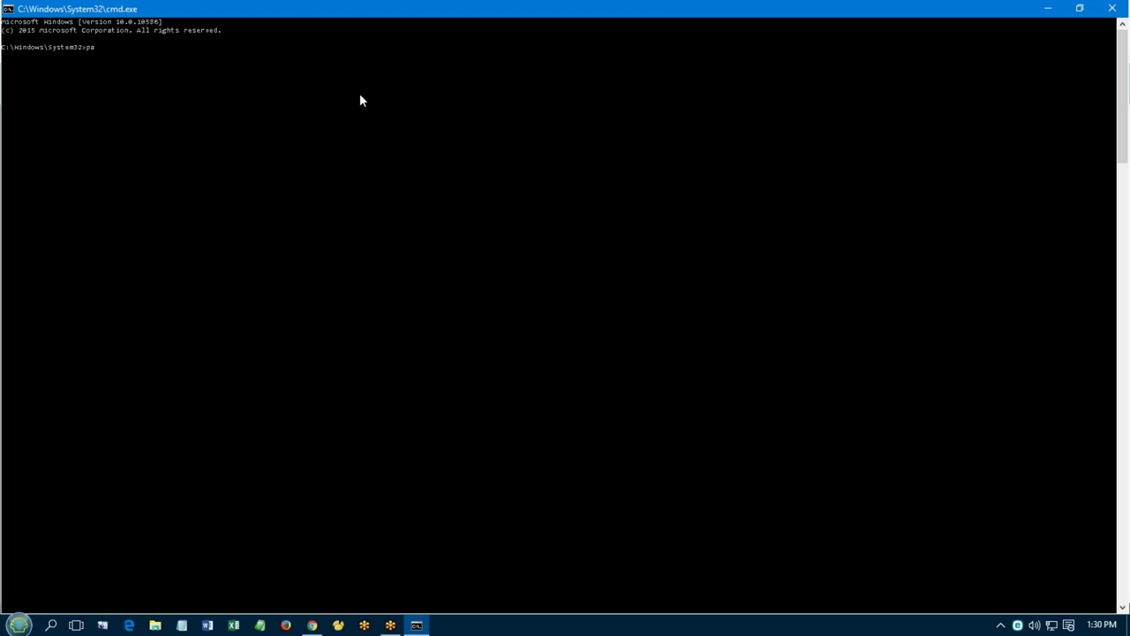
key(Return)
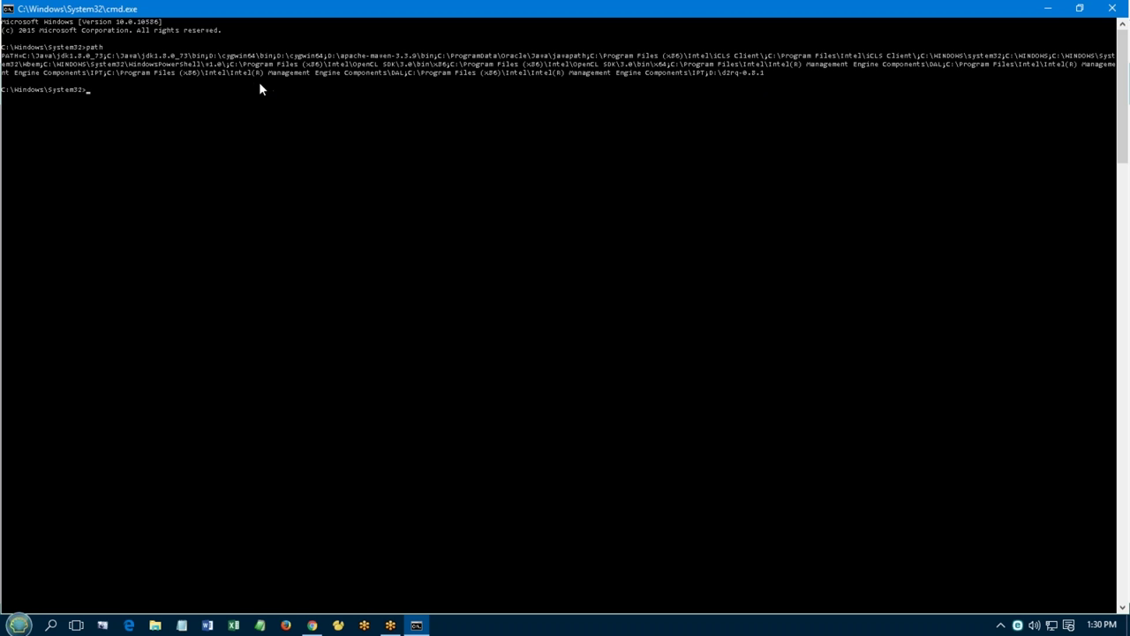
click(1112, 9)
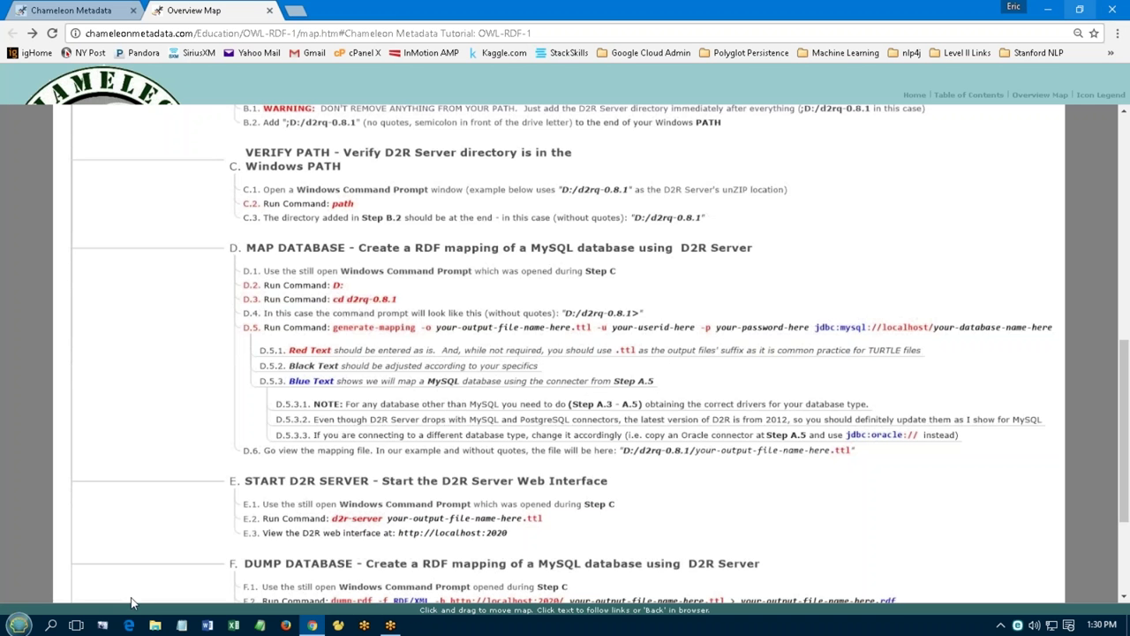
- Open an enlarged Windows Command Processor window and change to the d2rq-0.8.1 directory on drive D:
click(18, 624)
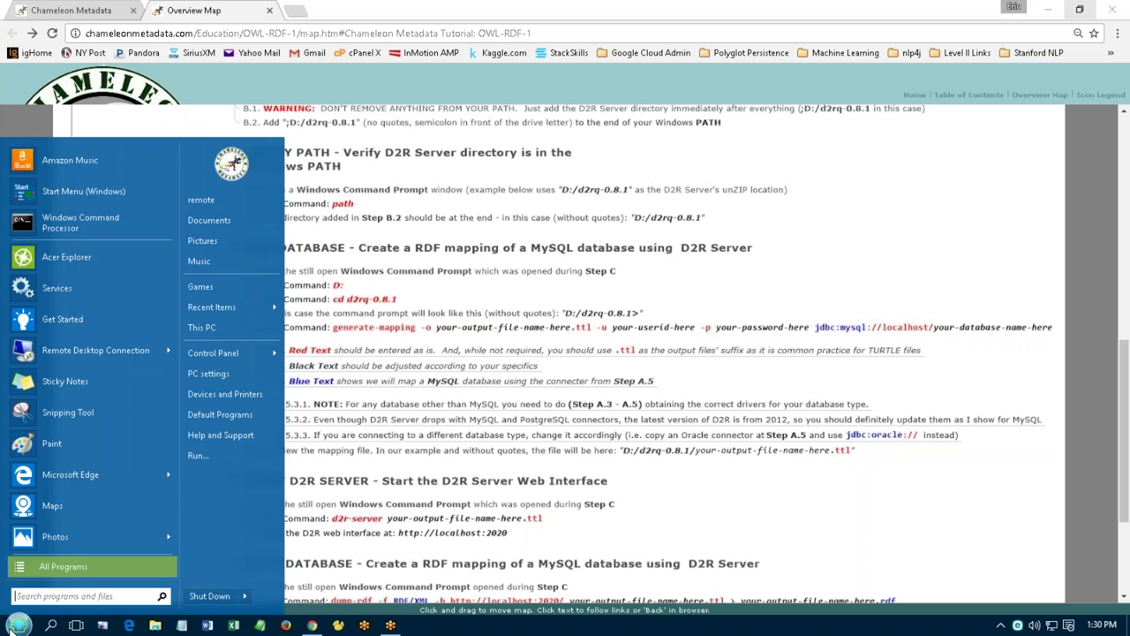
click(53, 227)
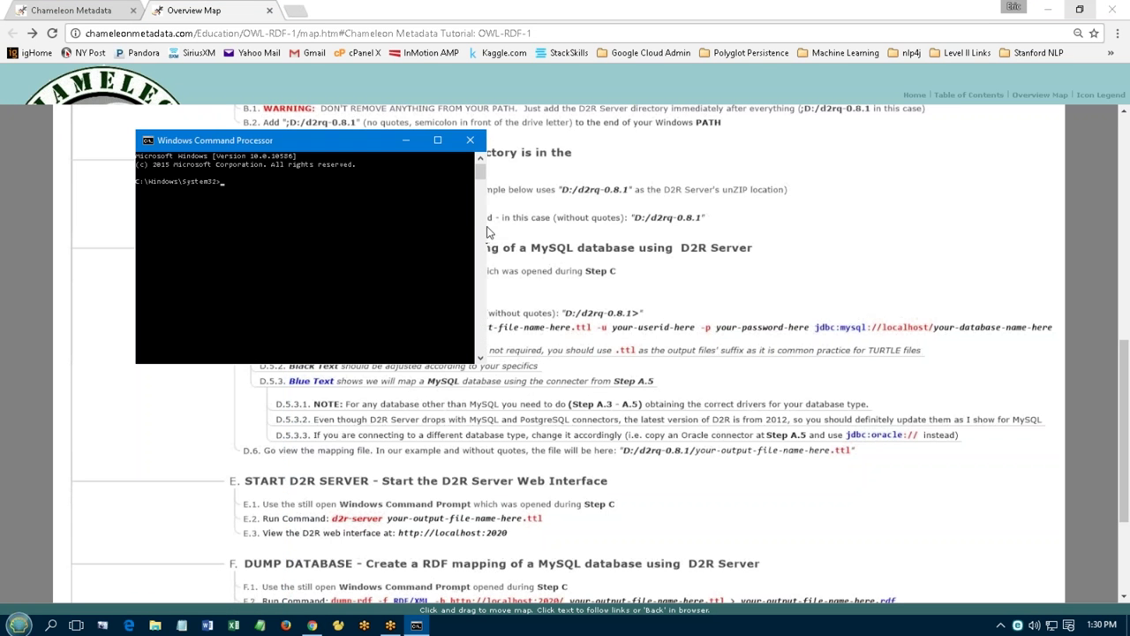
drag(487, 232, 1059, 179)
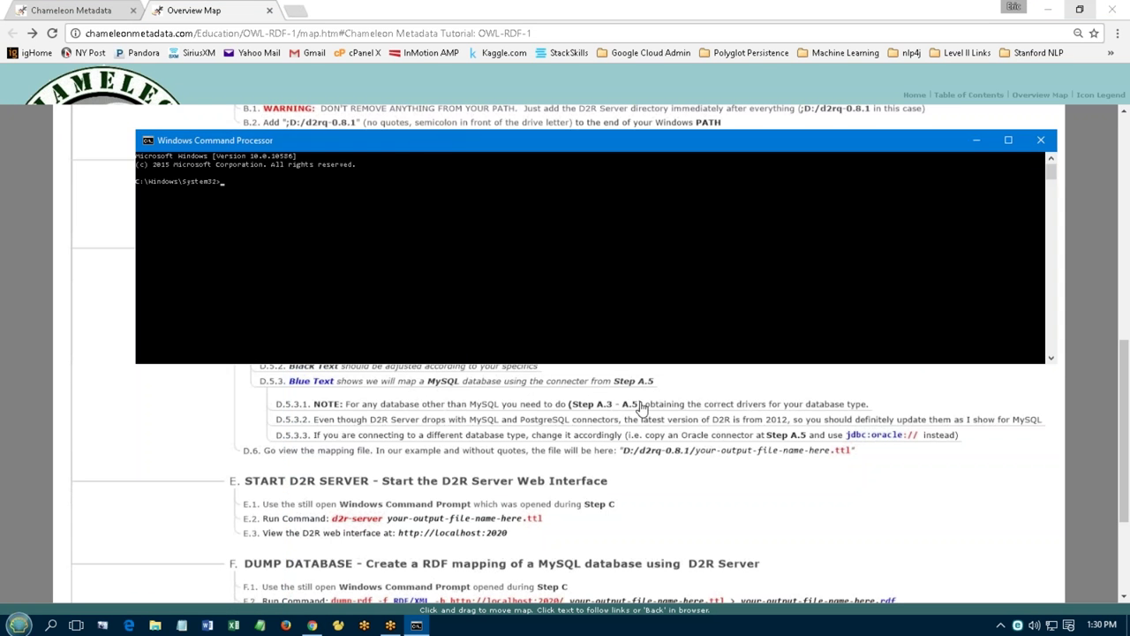
drag(643, 365, 653, 549)
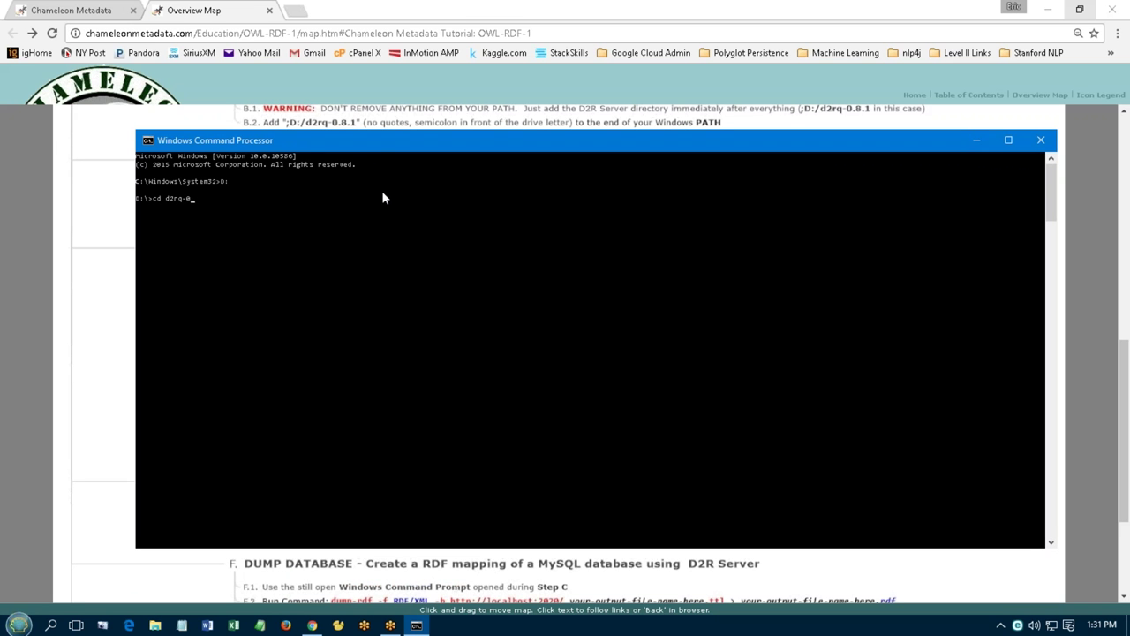
key(Return)
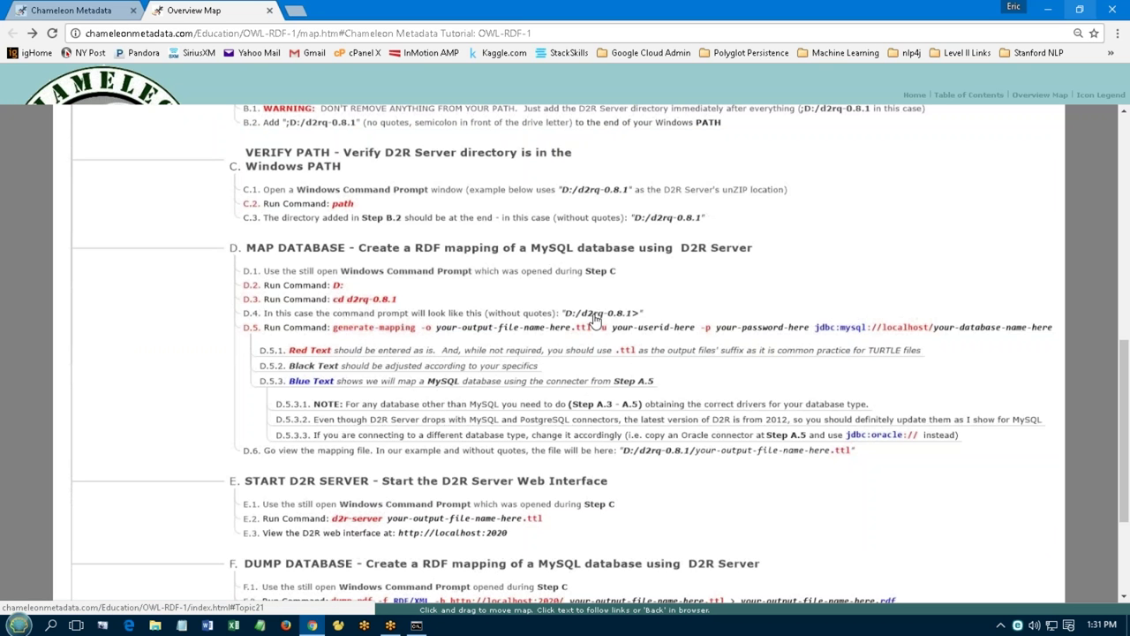
- Open D2R Server Commands.txt from the d2rq-0.8.1 folder and compare its mapping command with instruction D.5 on the overview map
click(154, 625)
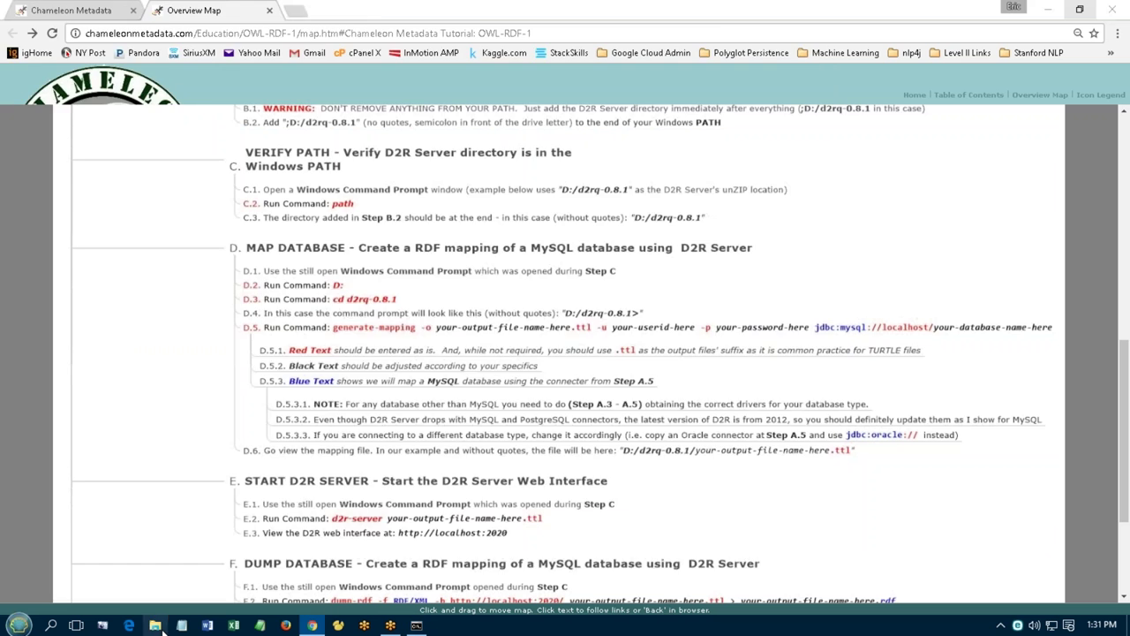
double_click(249, 227)
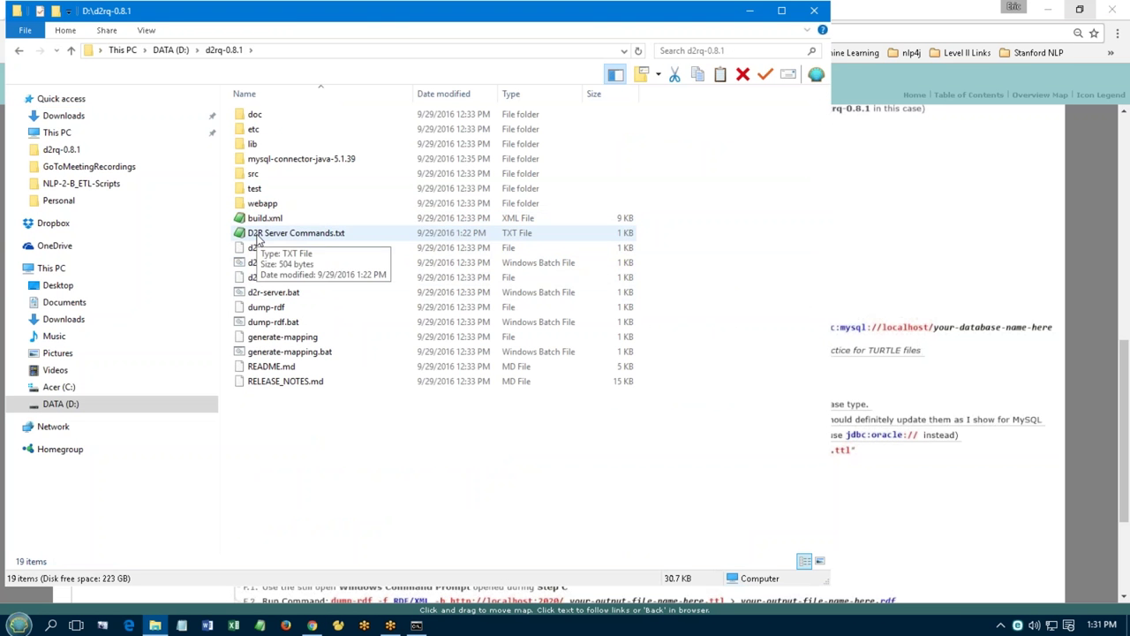
double_click(260, 234)
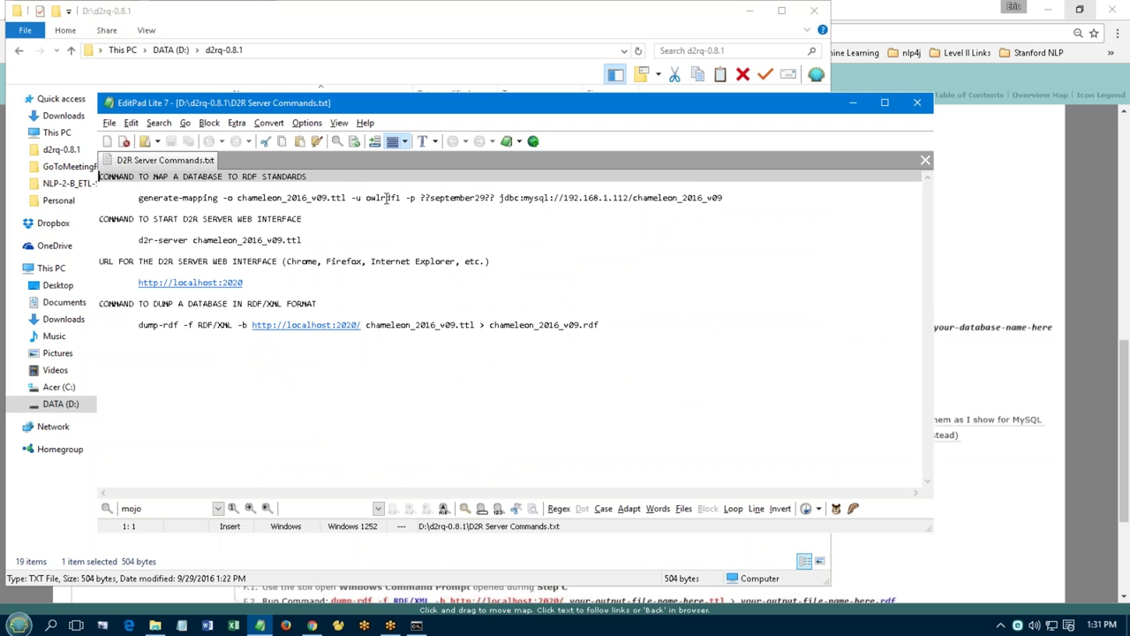
click(971, 230)
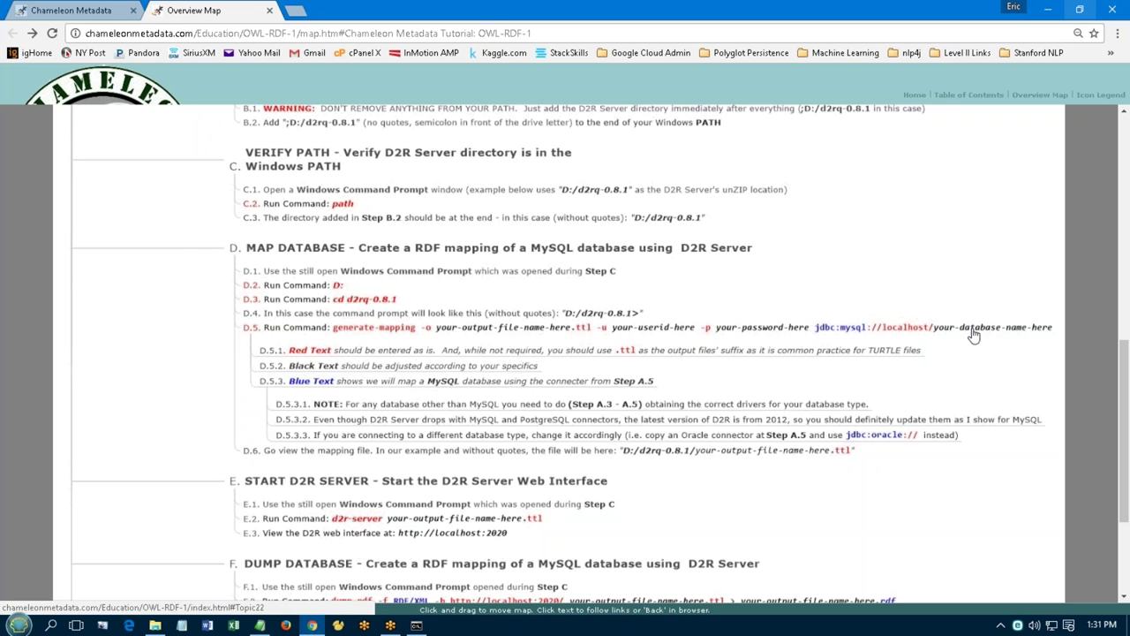
click(260, 625)
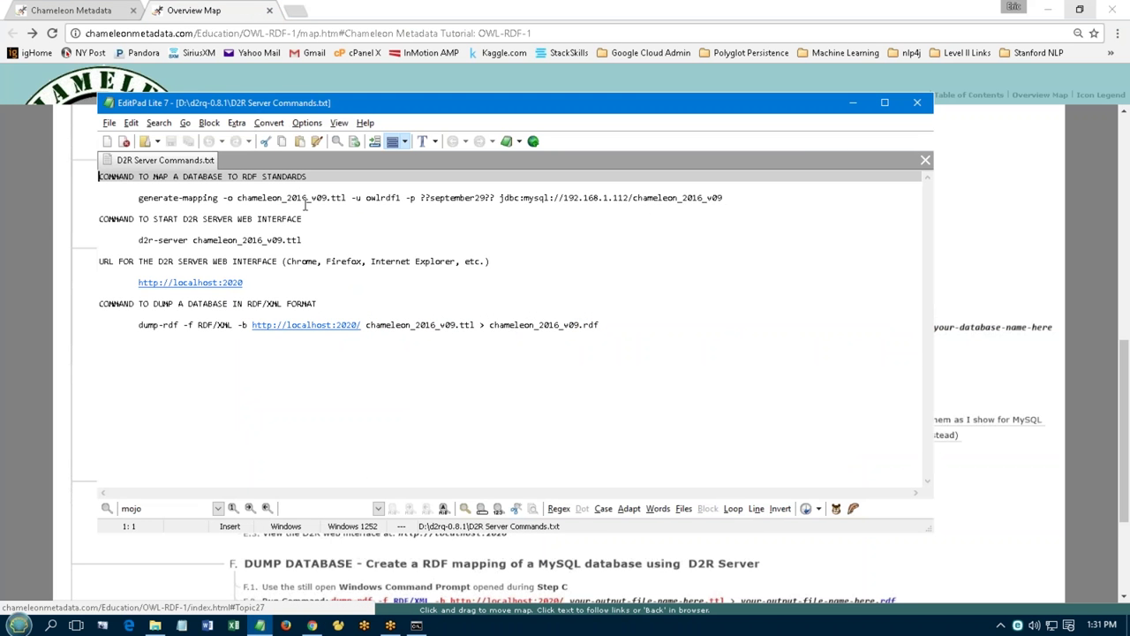
- Examine the database name, server address, mysql driver and output file name in the generate-mapping command
drag(632, 198, 726, 199)
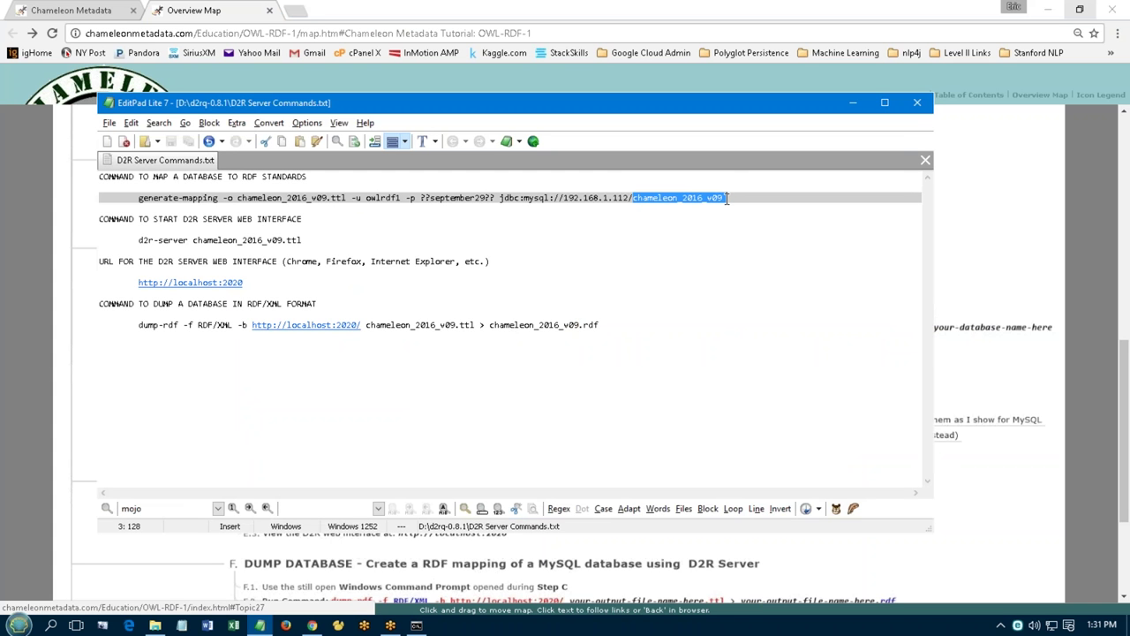
click(565, 198)
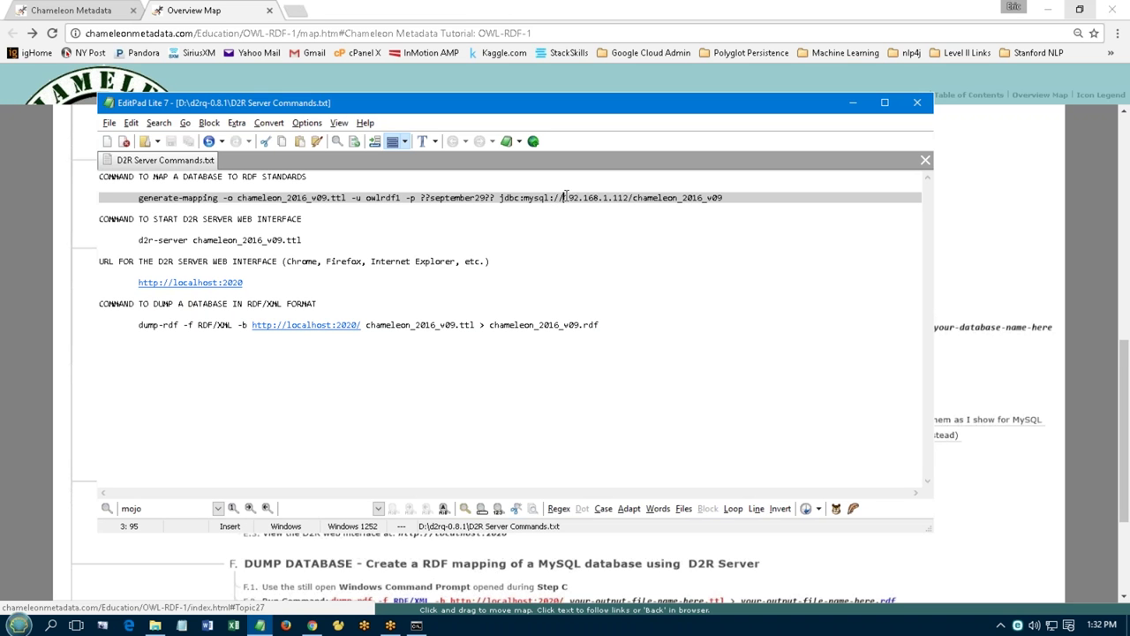
drag(613, 197, 628, 196)
click(523, 198)
drag(524, 198, 549, 198)
drag(236, 197, 347, 197)
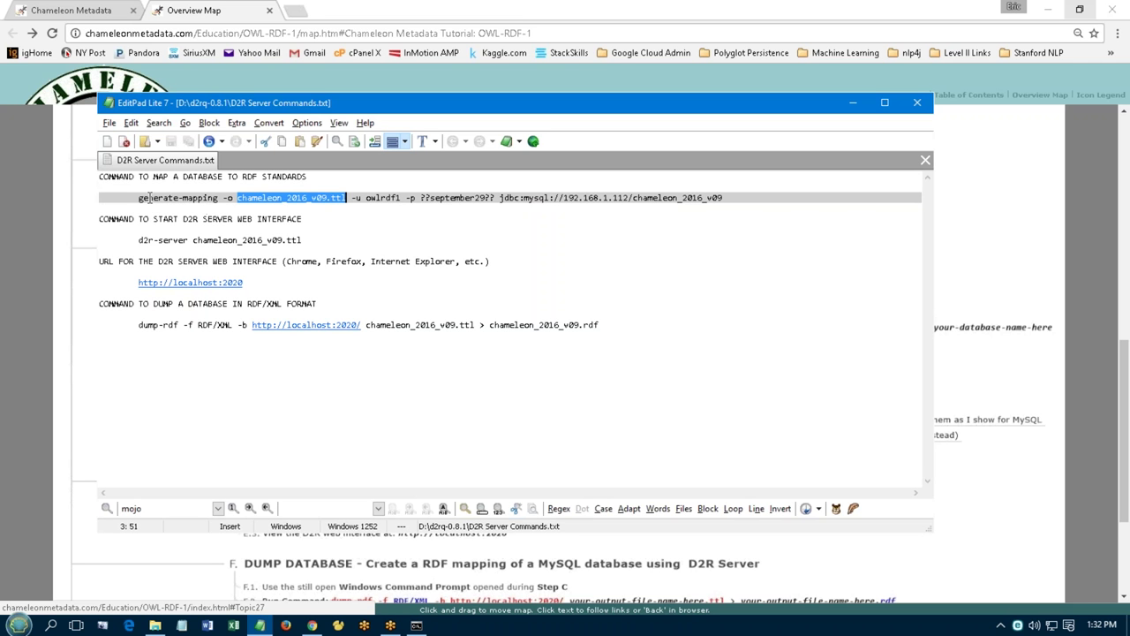
- Copy the generate-mapping command for chameleon_2016_v09.ttl, including the database password, run it in the command prompt, and close the commands file
drag(140, 197, 715, 196)
right_click(699, 198)
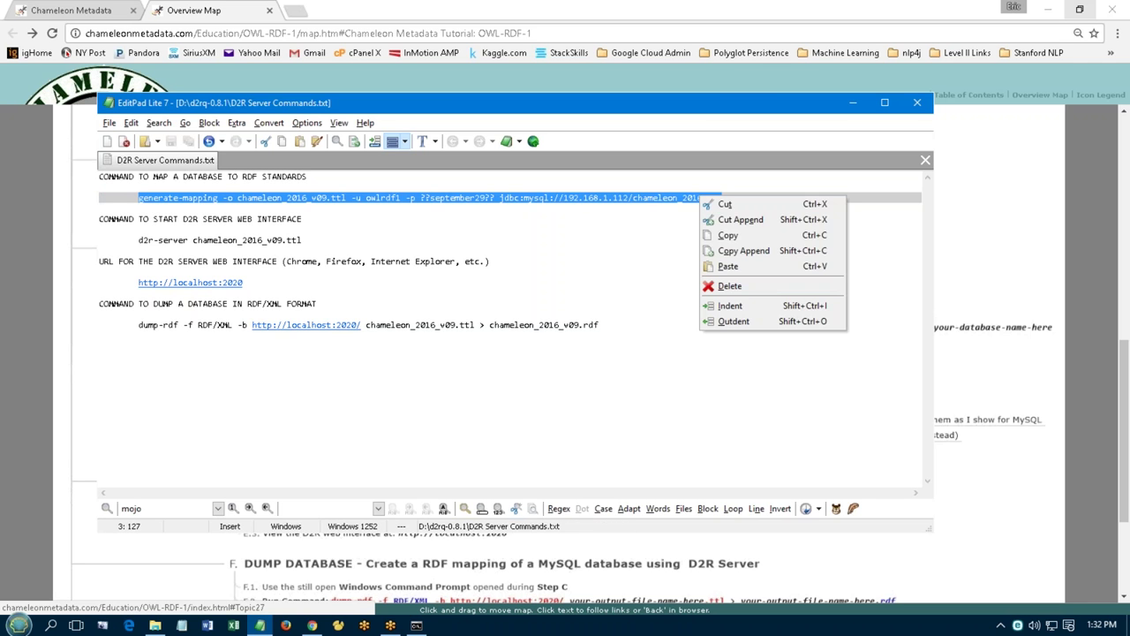
click(728, 235)
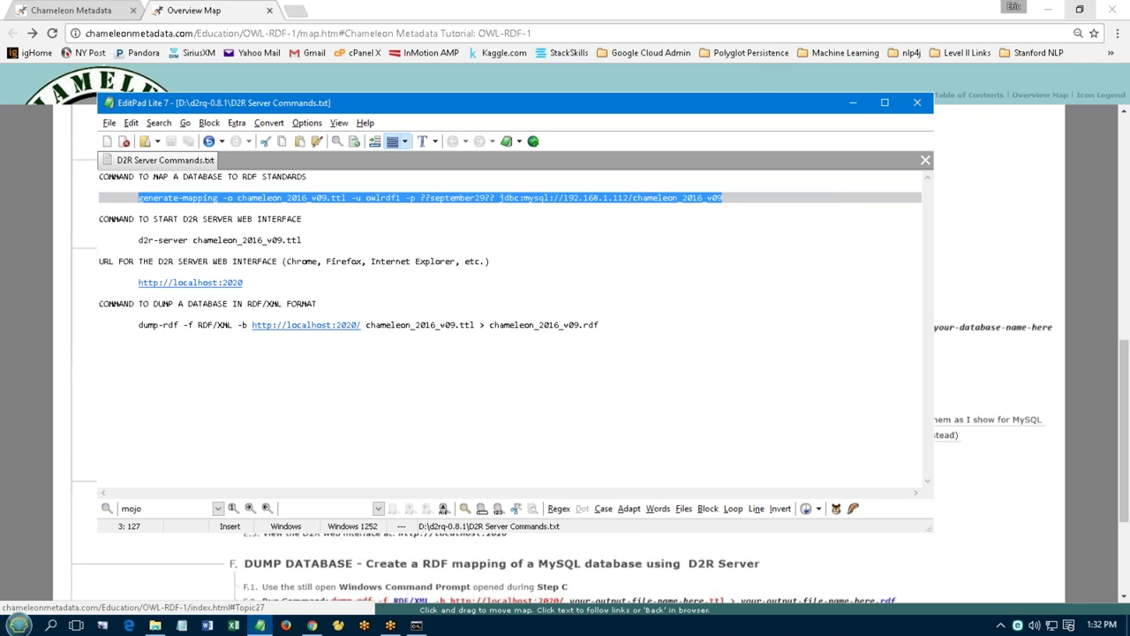
click(416, 627)
right_click(356, 234)
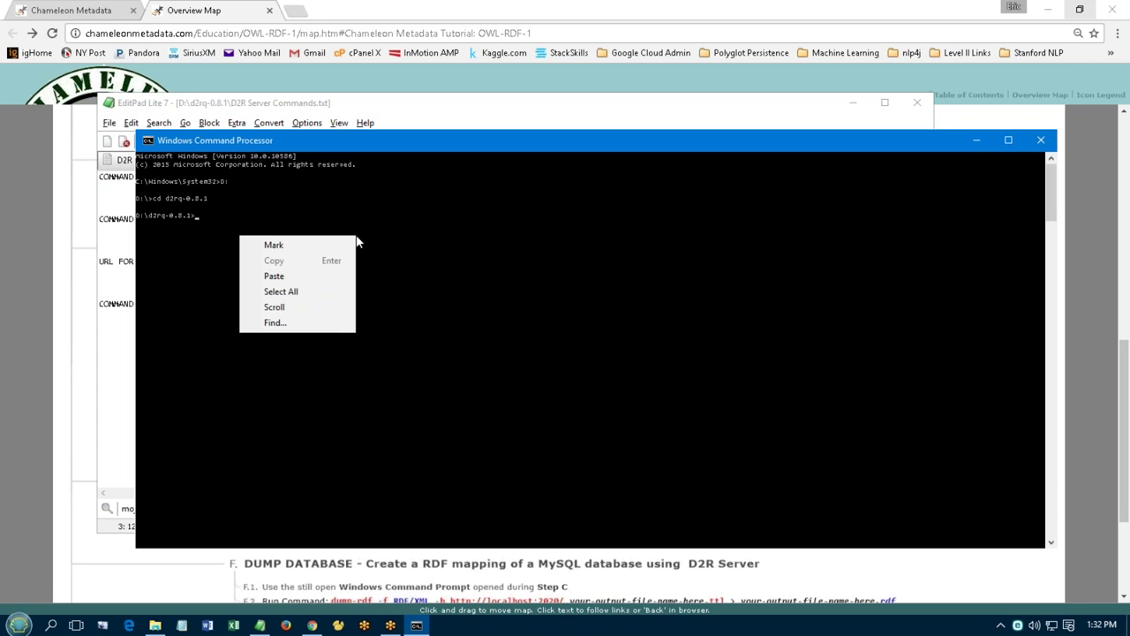
click(315, 276)
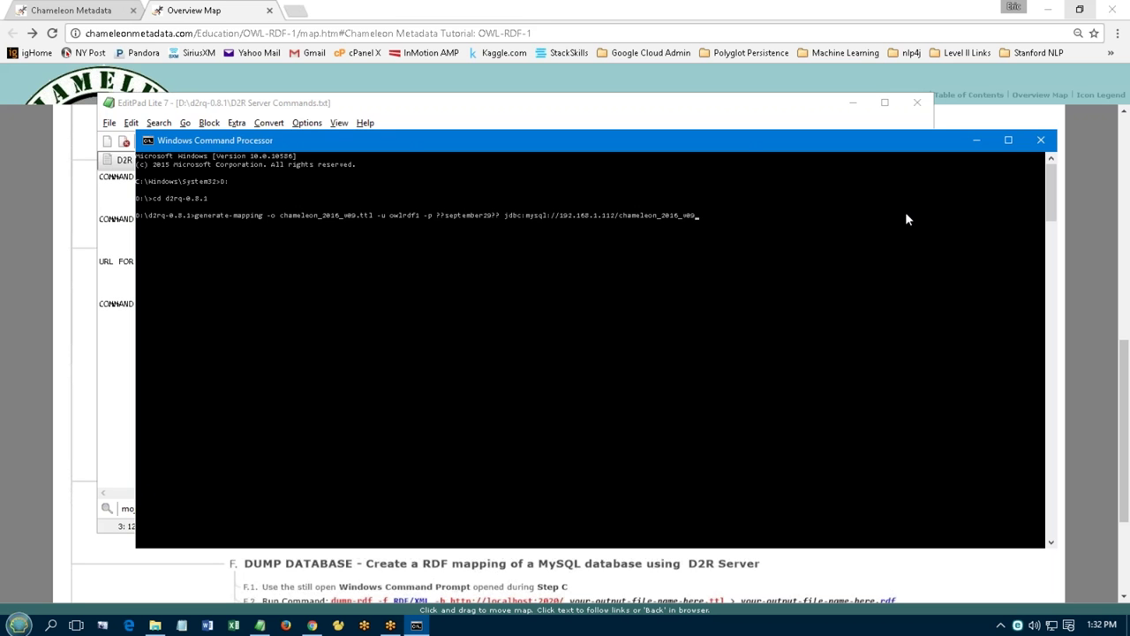
key(Return)
click(976, 140)
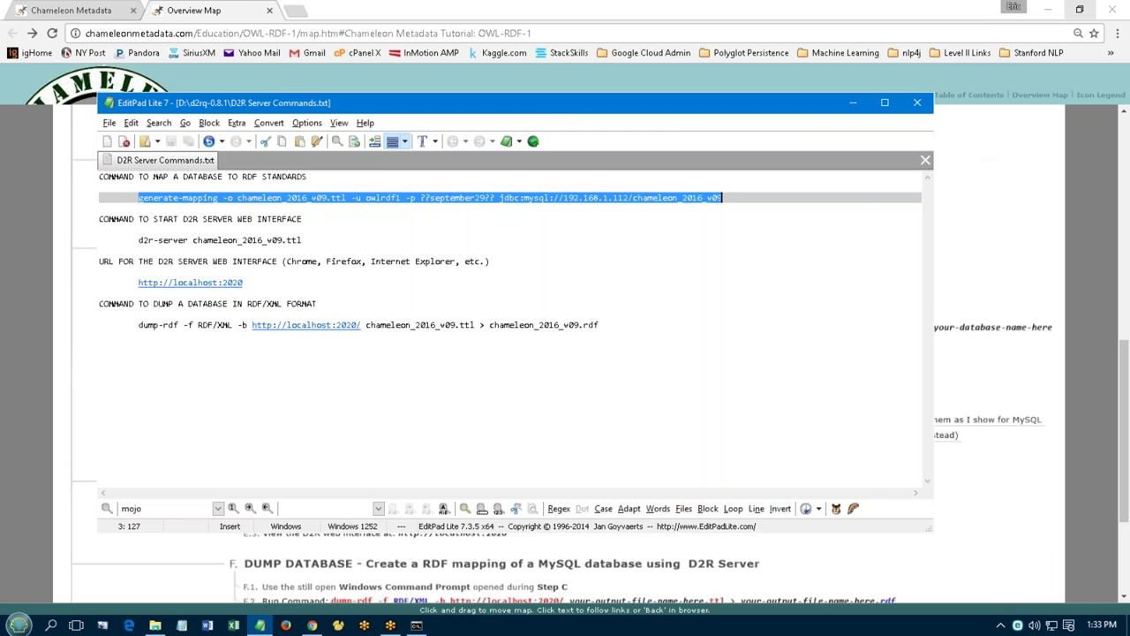
click(916, 102)
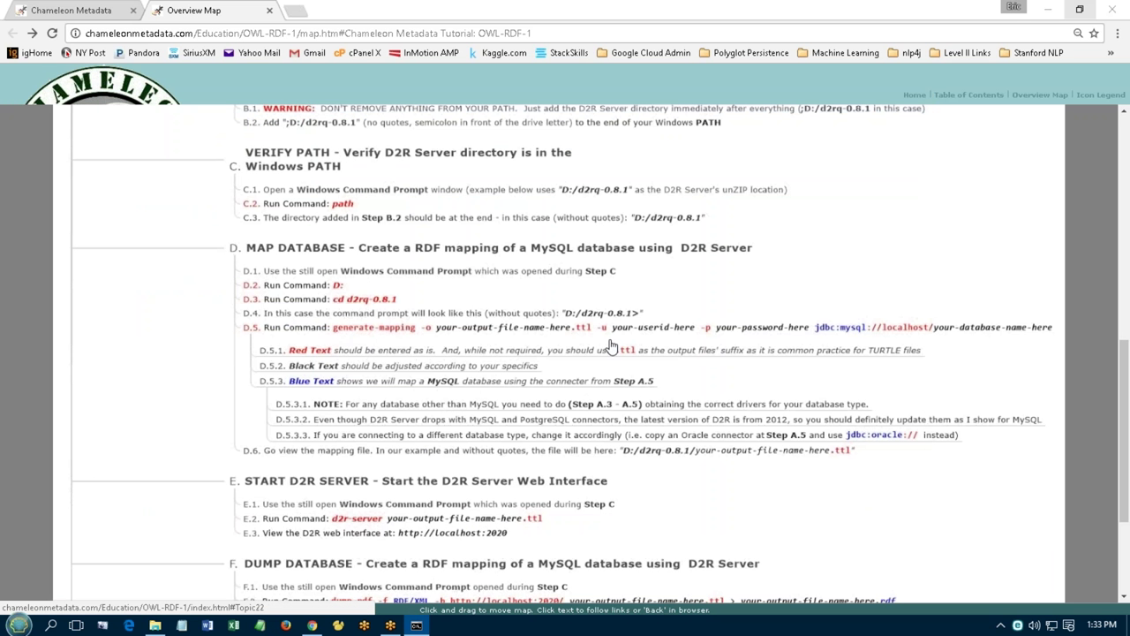
- Review the lab tables diagram in the browser and read the START D2R SERVER and DUMP DATABASE instructions on the overview map
click(312, 625)
click(89, 11)
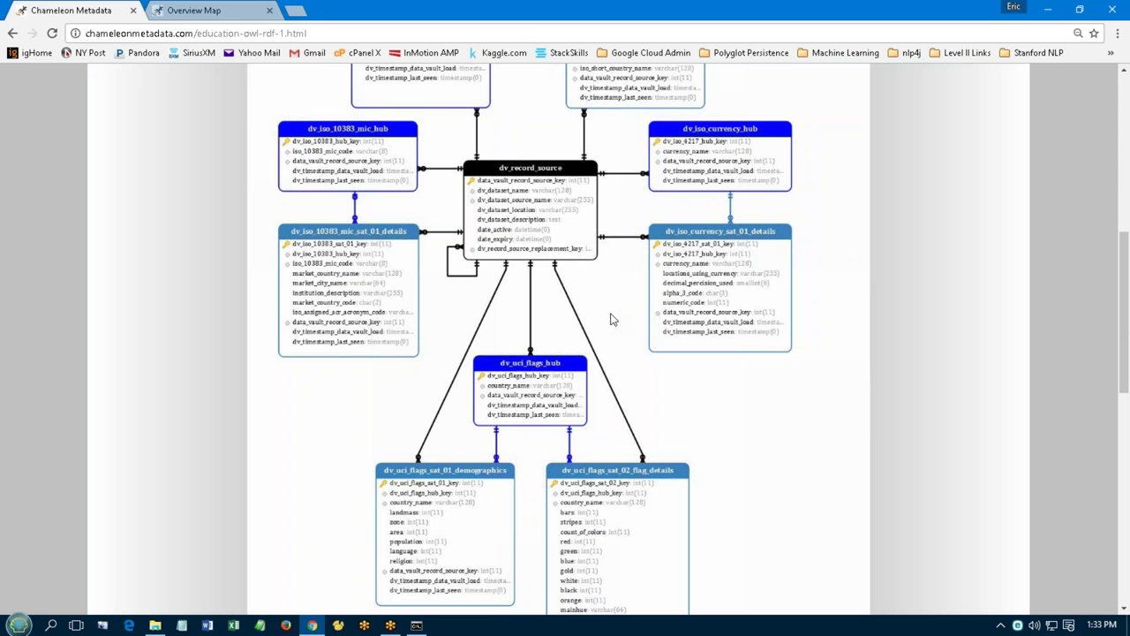
click(229, 12)
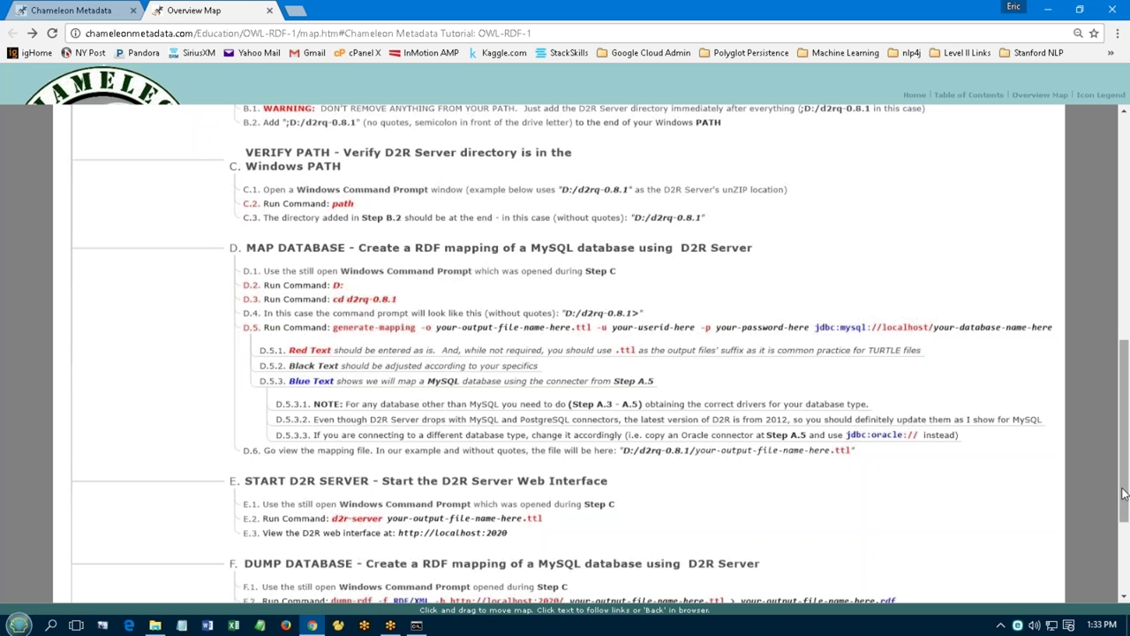
drag(1124, 500, 1125, 595)
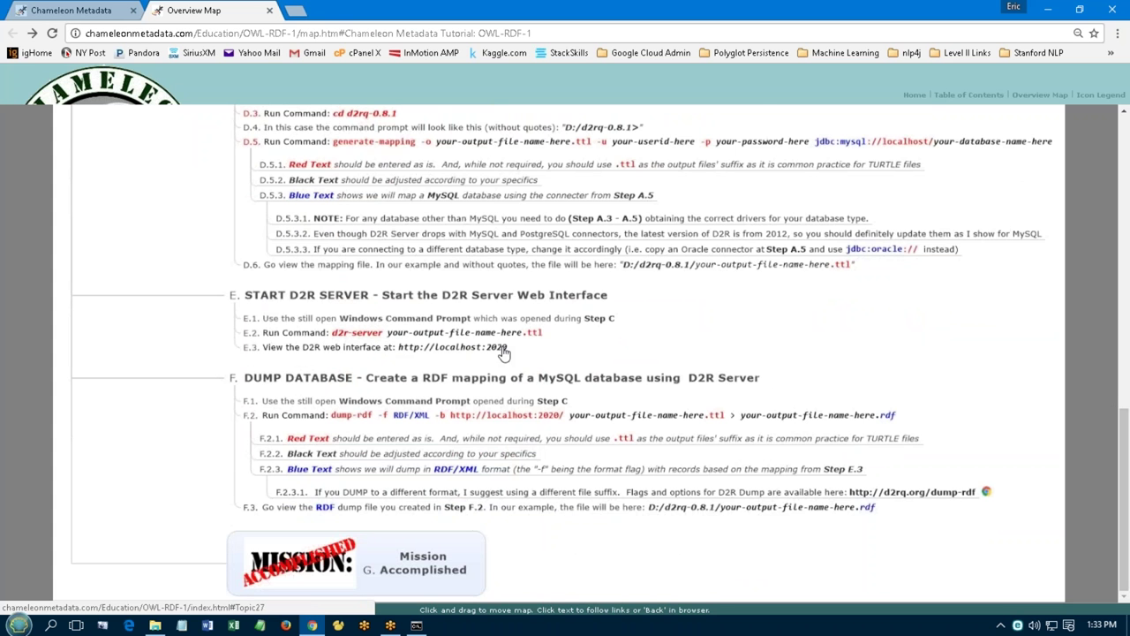
- Open D2R Server Commands.txt from the d2rq-0.8.1 folder and compare the .ttl file name in the d2r-server and generate-mapping commands
click(154, 625)
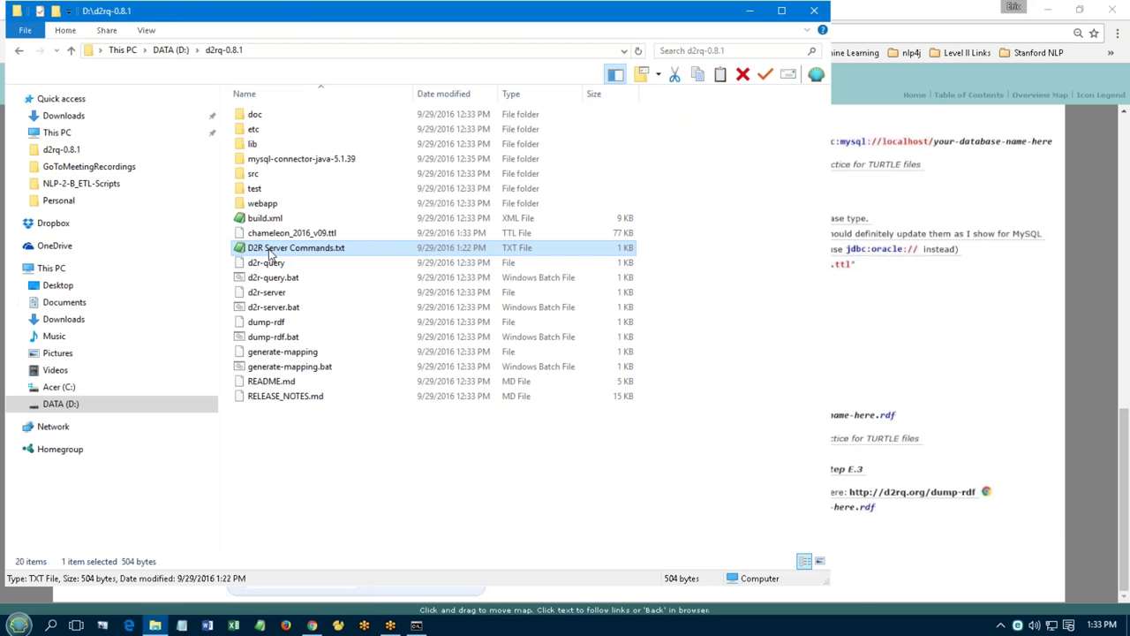
double_click(271, 250)
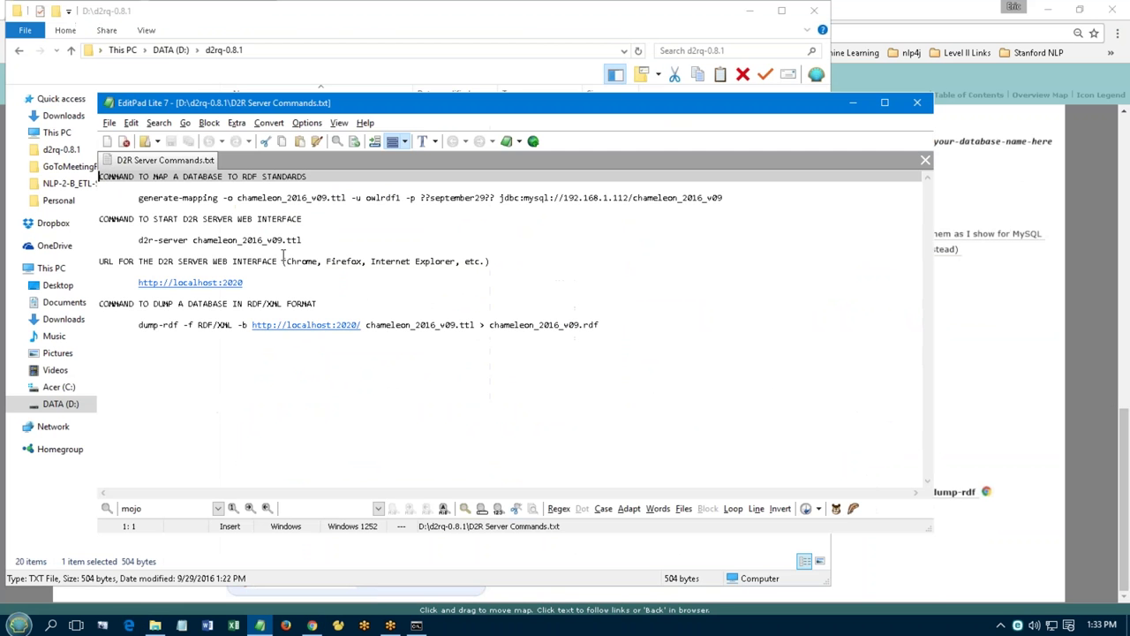
click(193, 239)
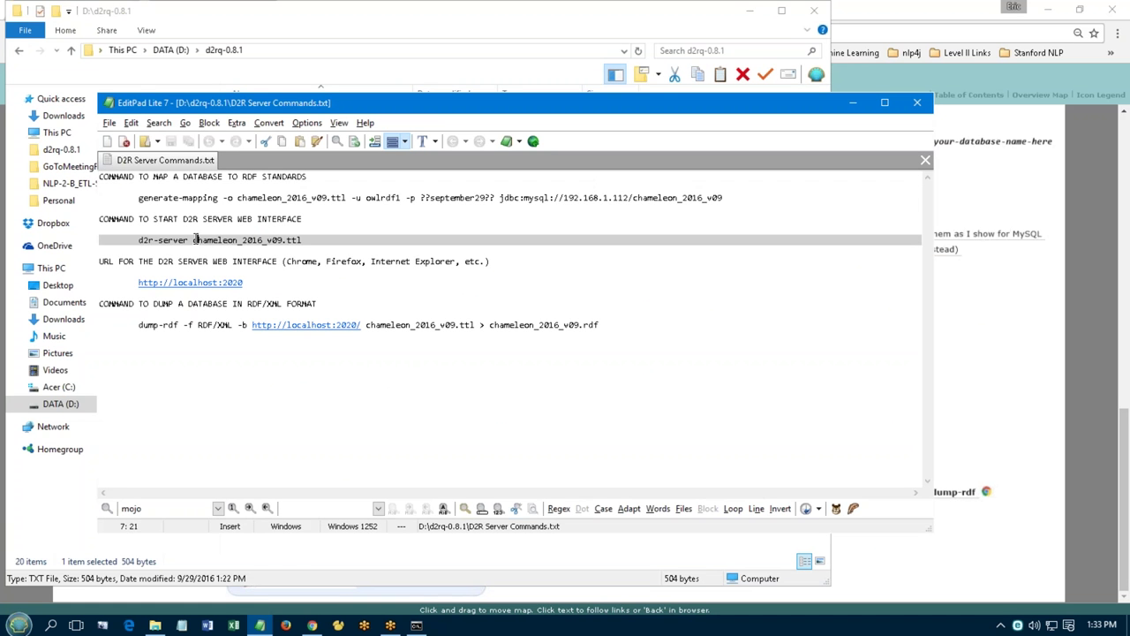
drag(194, 239, 301, 240)
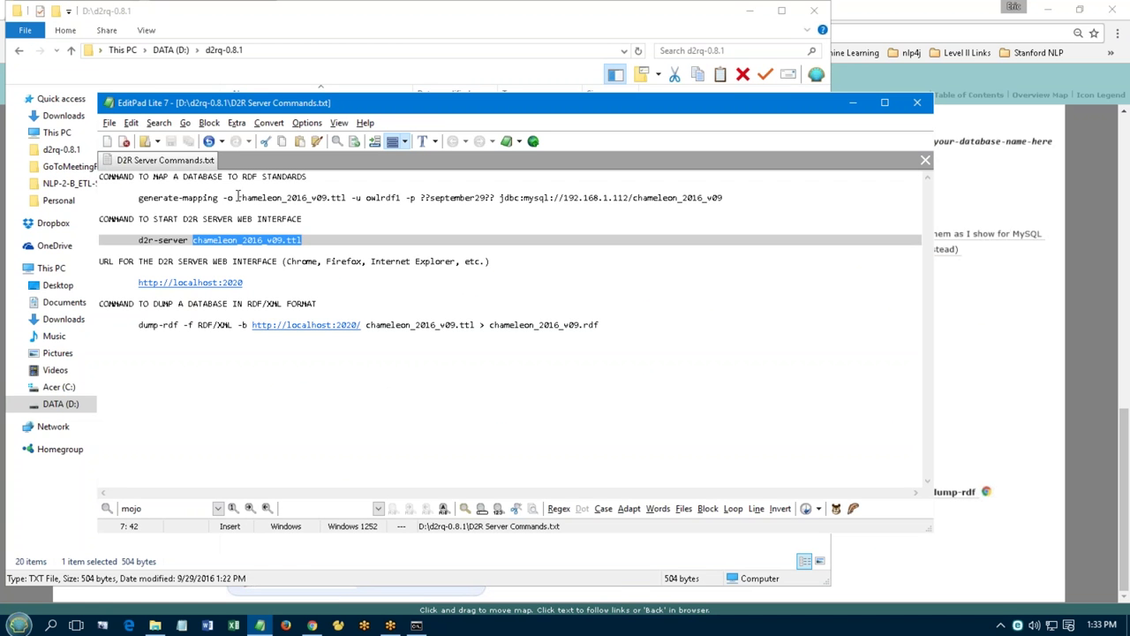
drag(237, 197, 345, 196)
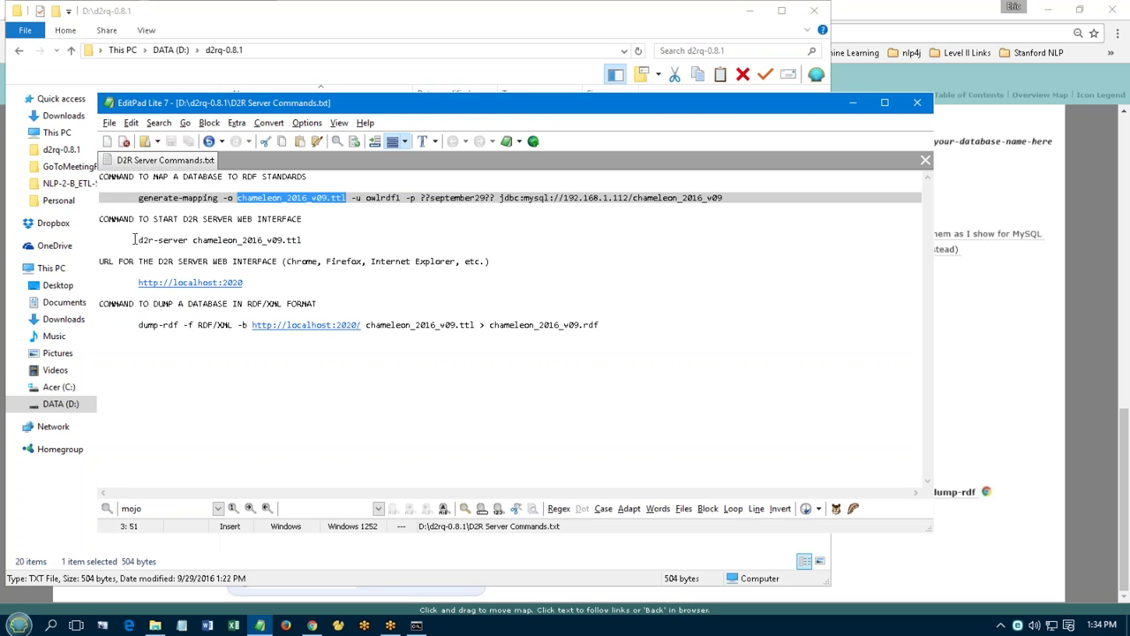
- Copy the command d2r-server chameleon_2016_v09.ttl from the commands file and run it in the command prompt
drag(139, 239, 304, 240)
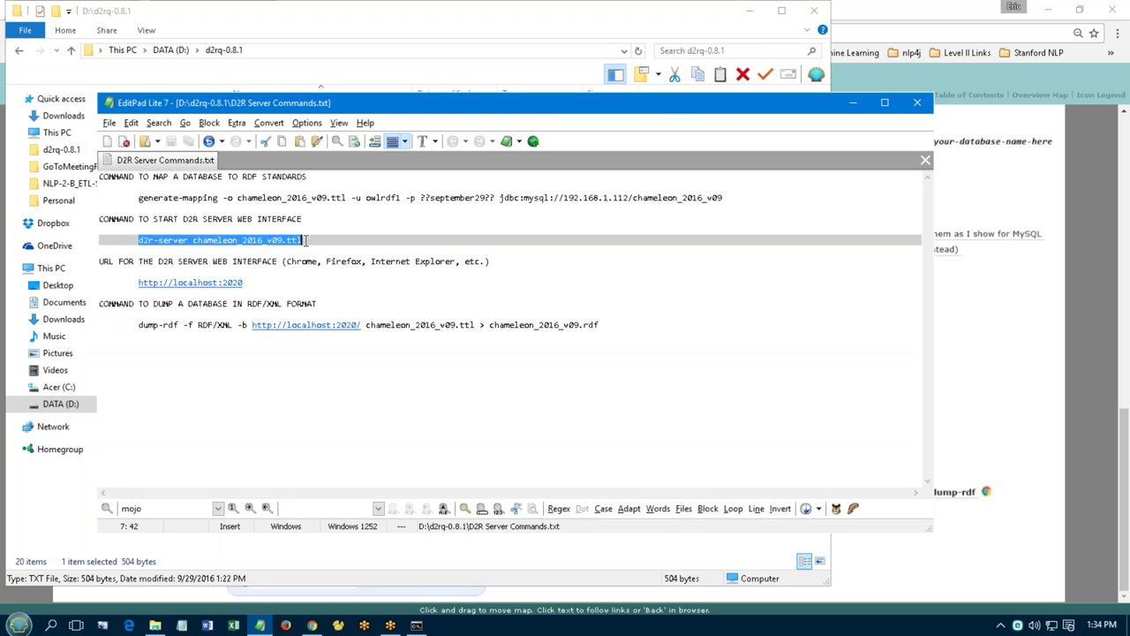
right_click(273, 239)
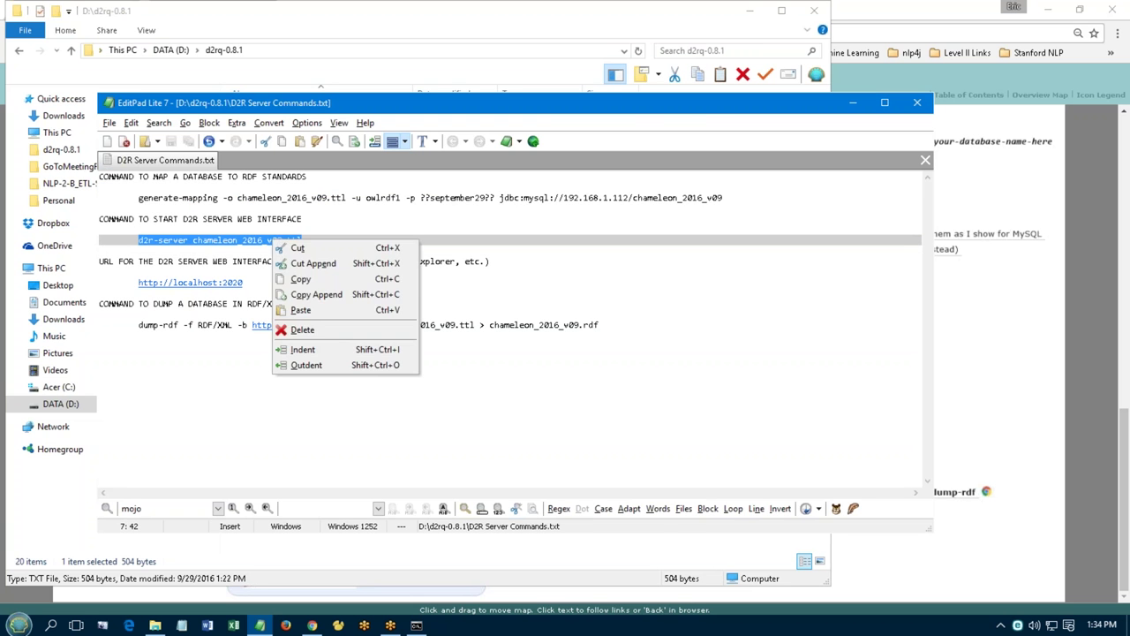
click(293, 279)
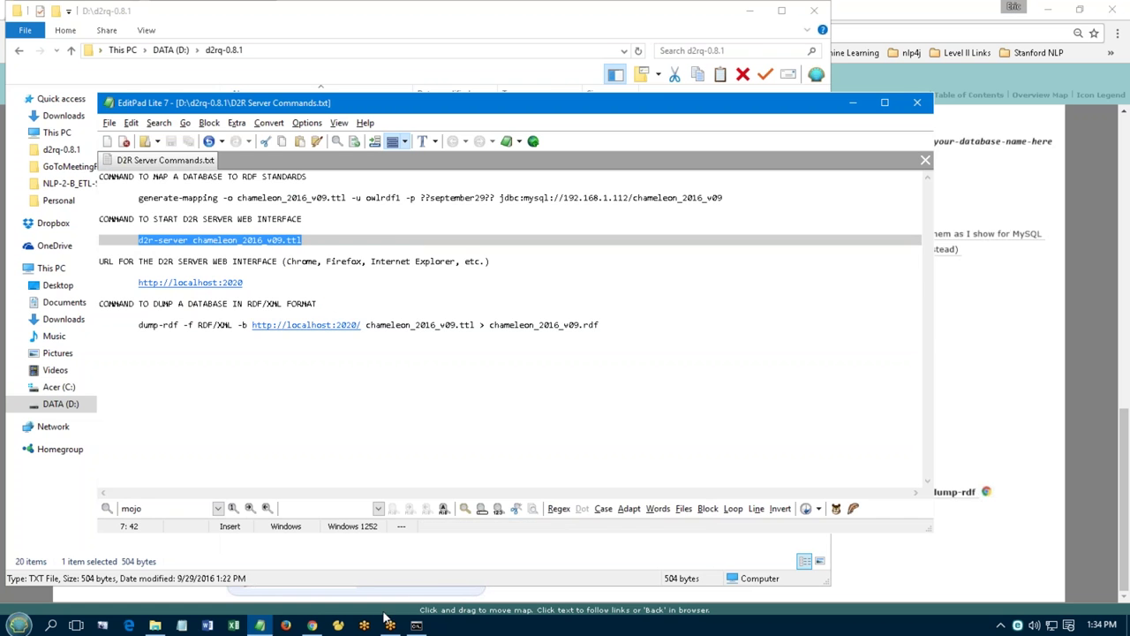
click(415, 627)
right_click(391, 388)
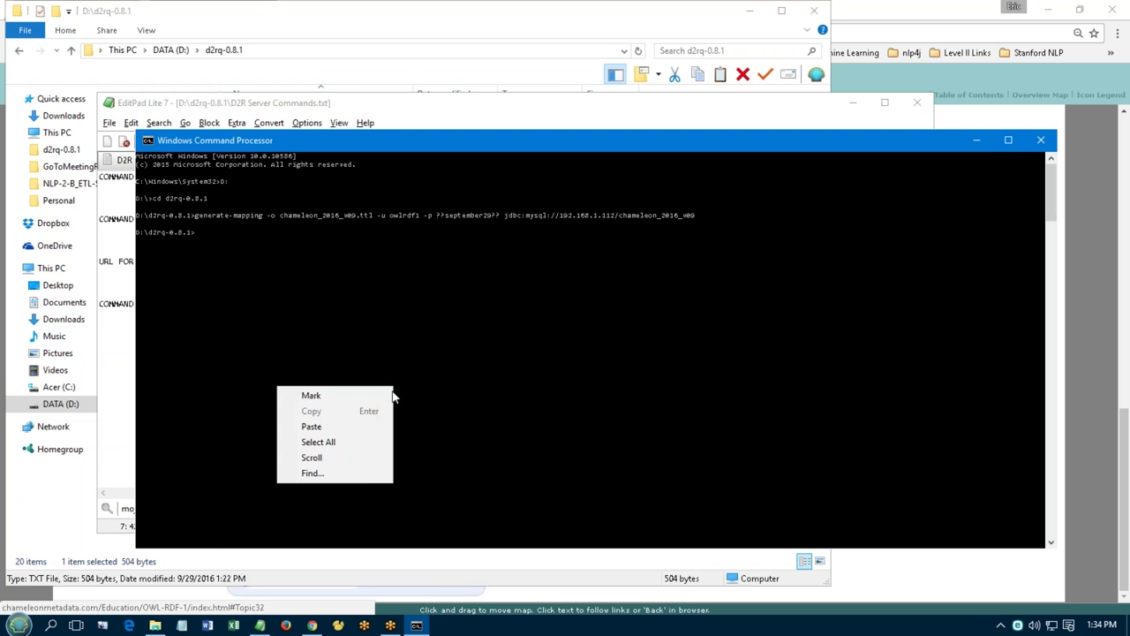
click(368, 432)
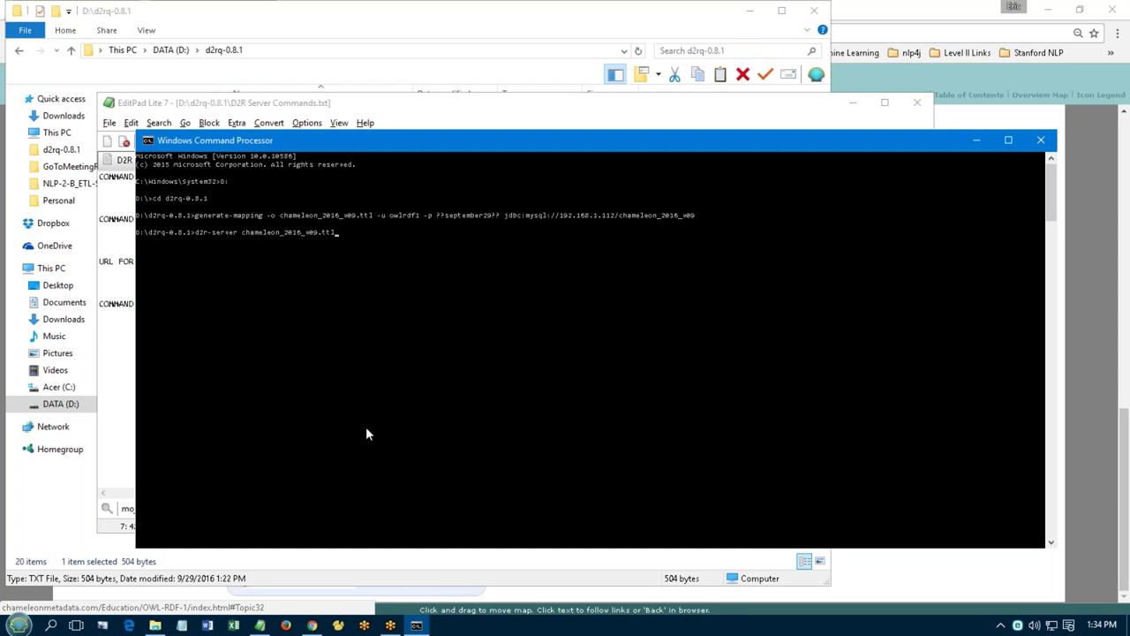
key(Return)
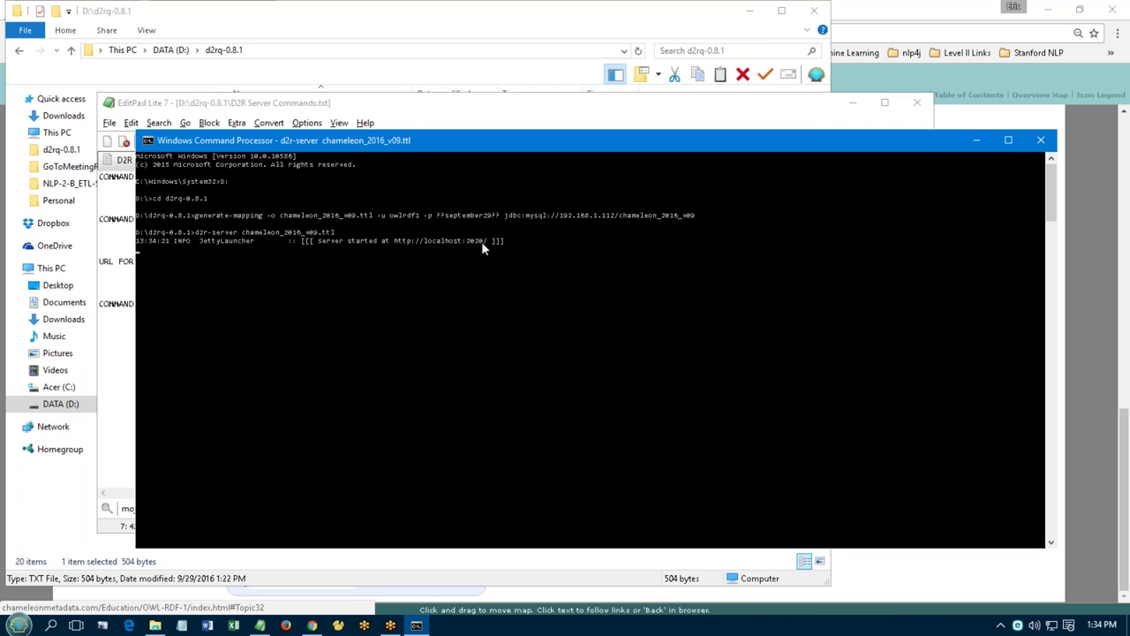
click(259, 625)
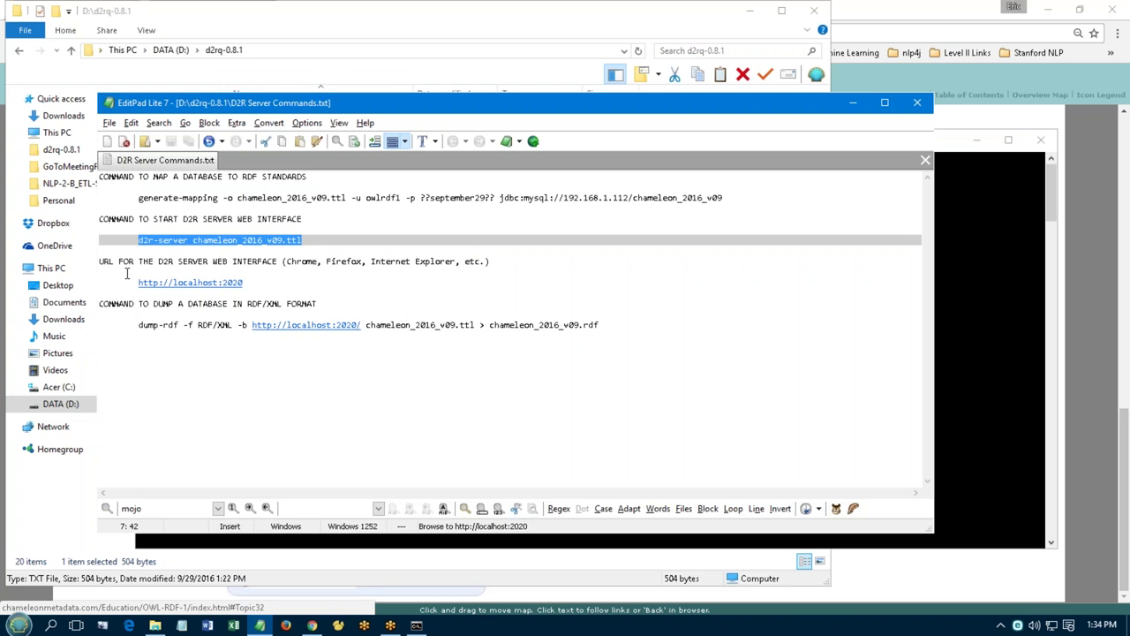
drag(137, 282, 254, 293)
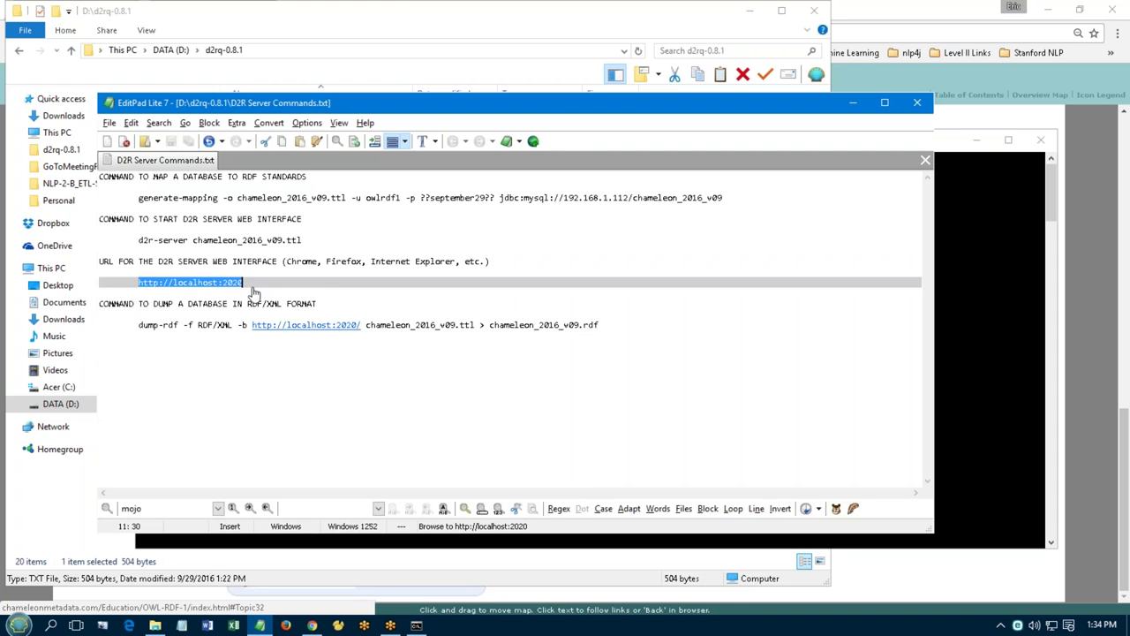
key(ctrl+c)
click(312, 625)
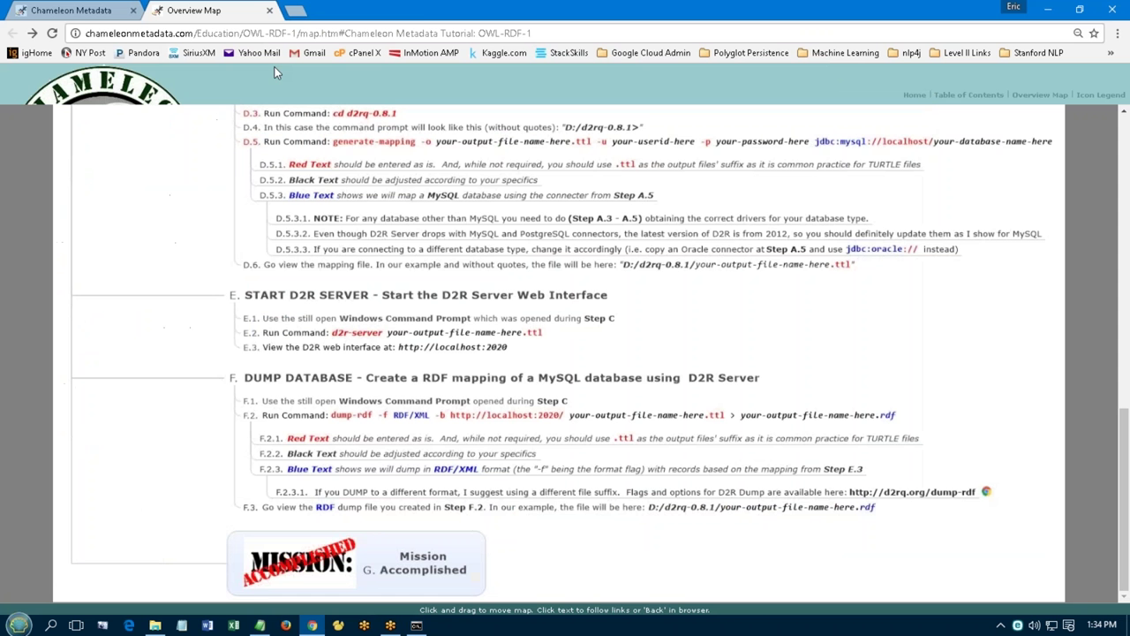
click(297, 9)
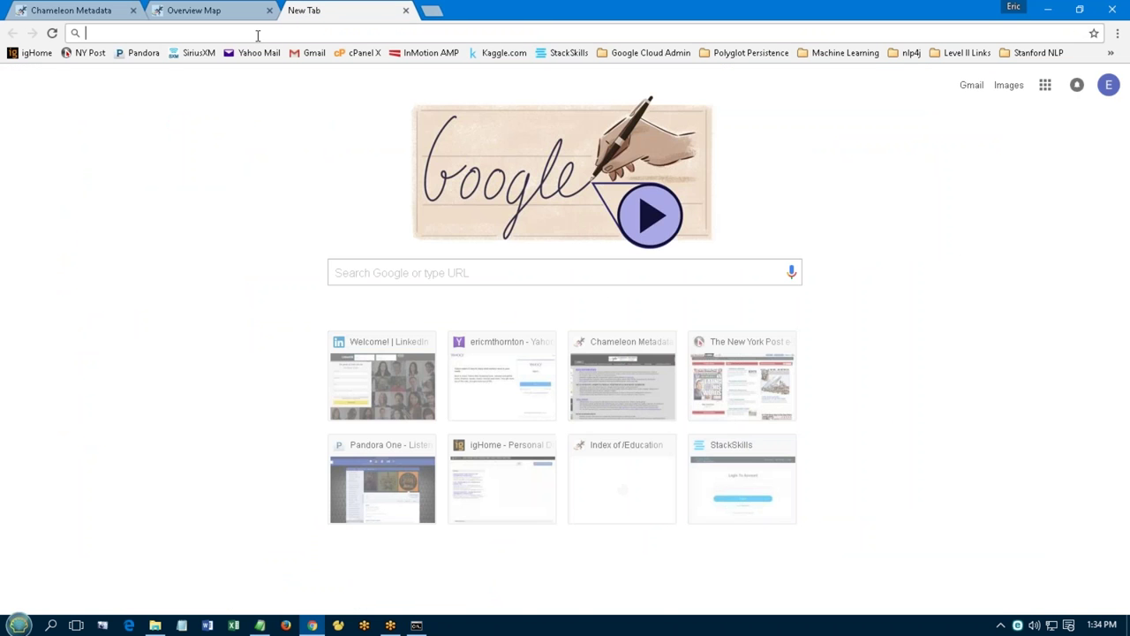
key(ctrl+v)
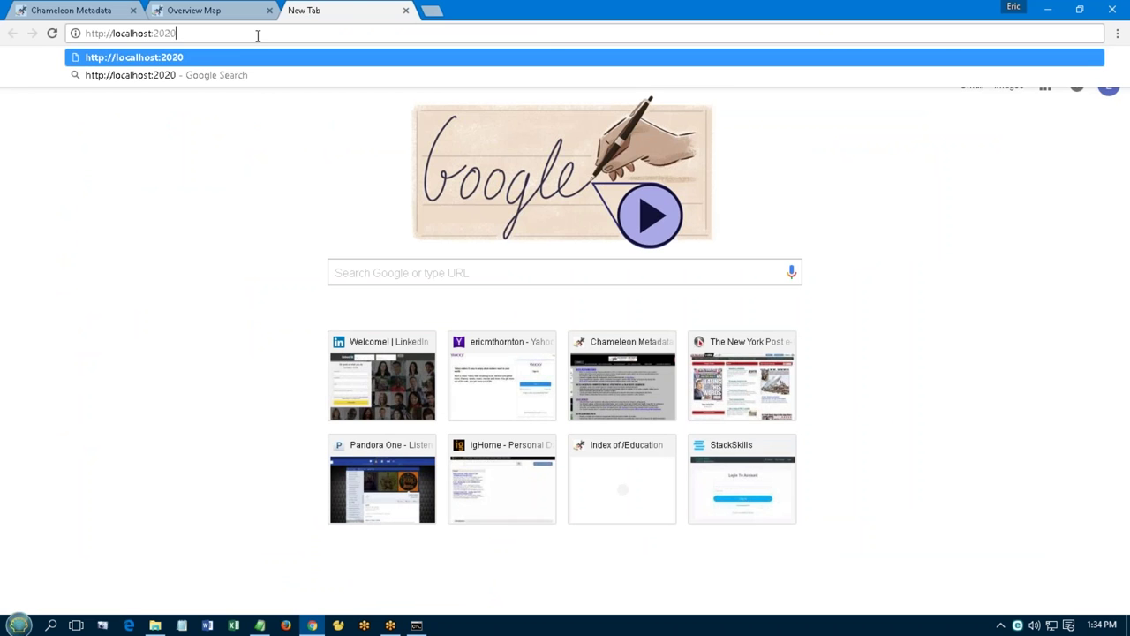
key(Return)
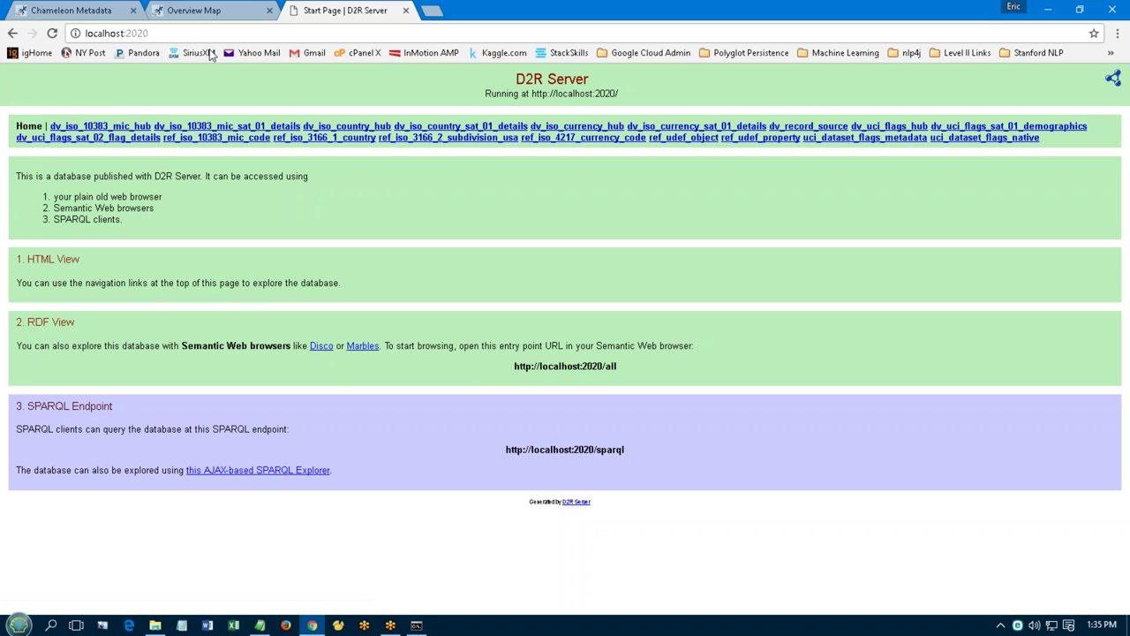
- View the RDF entry point at localhost:2020/all and return to the D2R Server start page
click(176, 33)
click(176, 33)
text(/all)
key(Return)
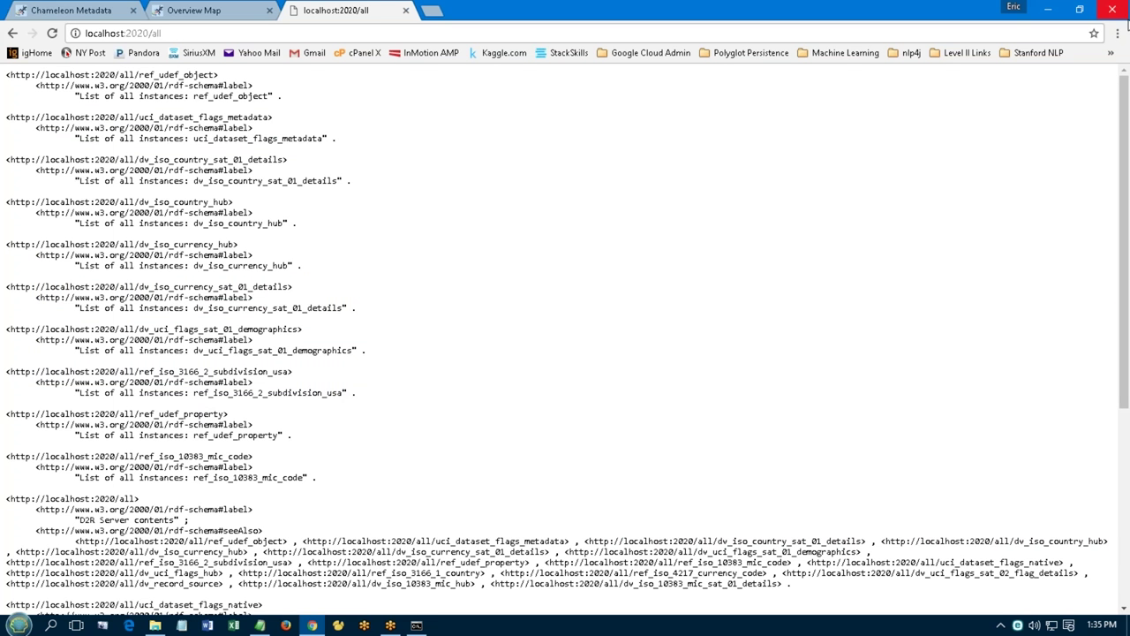
click(13, 33)
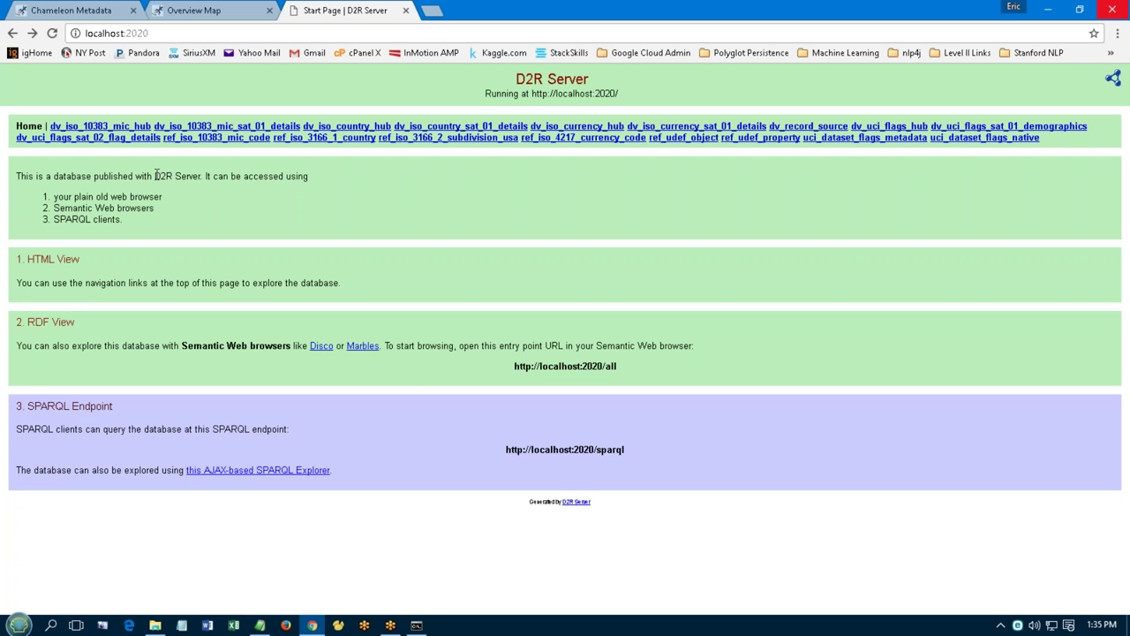
- Run the default SELECT DISTINCT query in the AJAX-based SPARQL Explorer with LIMIT 10 and with LIMIT 100, and close the explorer's browser tab
click(257, 472)
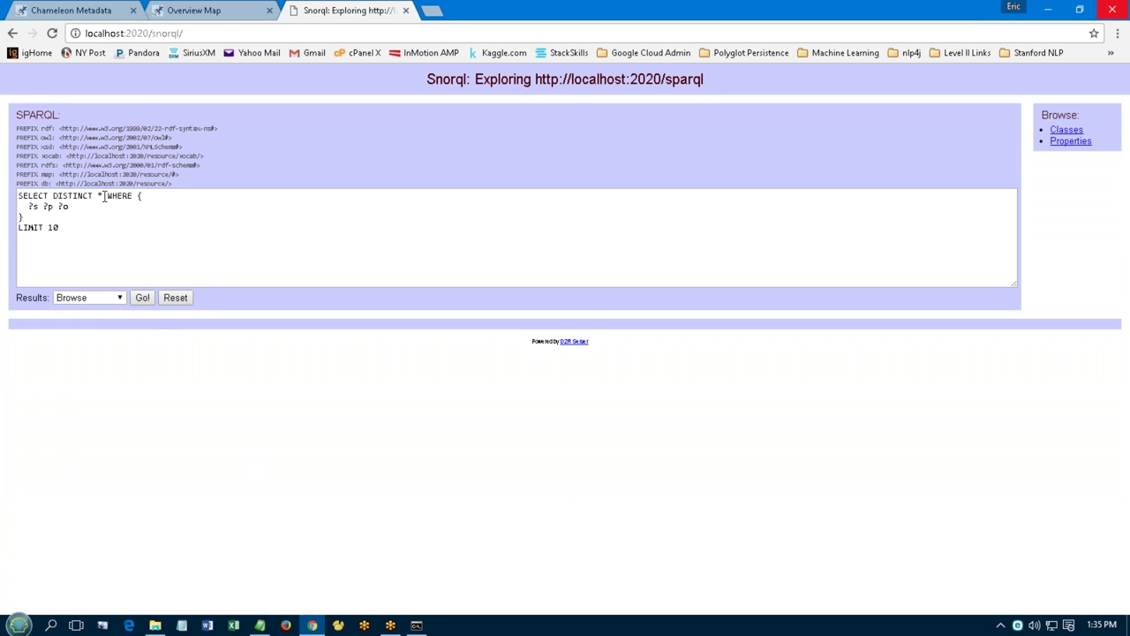
click(142, 297)
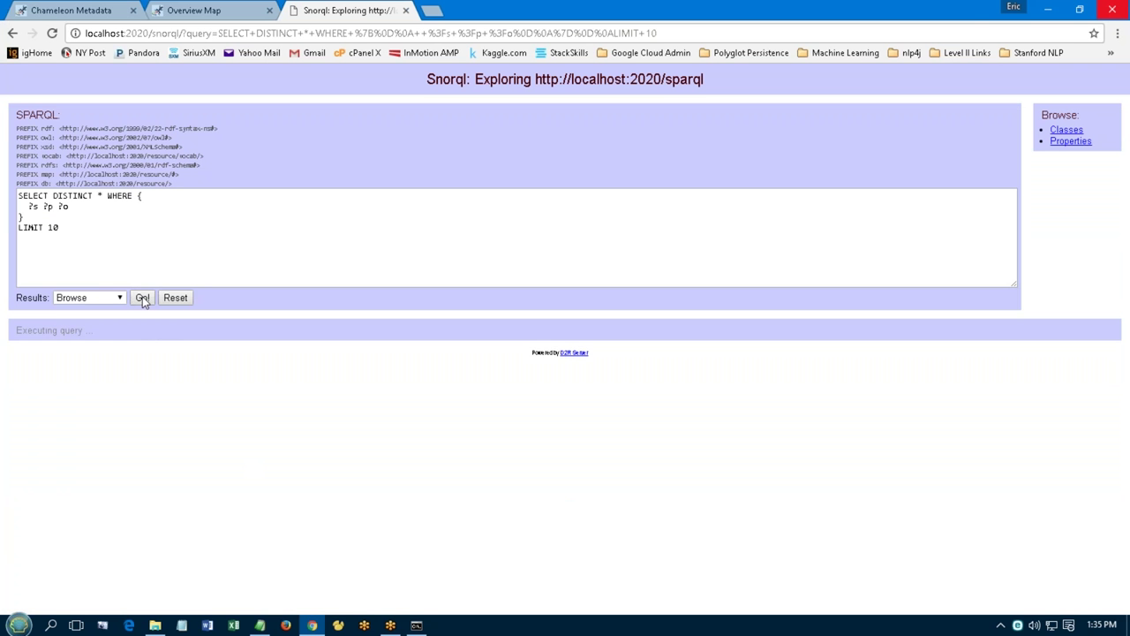
click(64, 226)
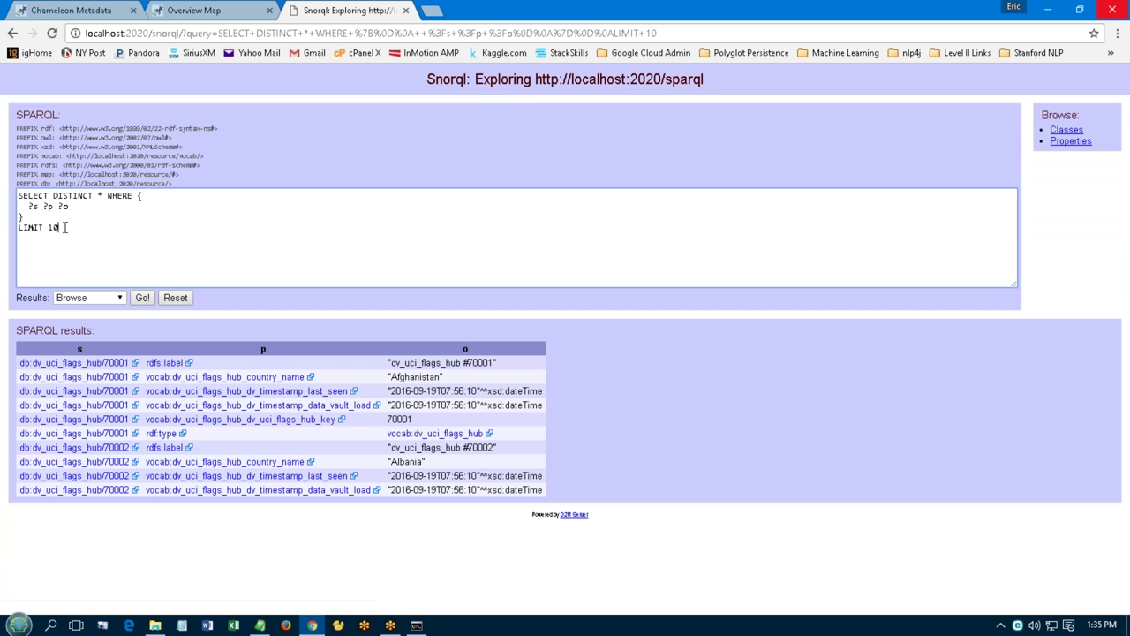
text(0)
click(142, 300)
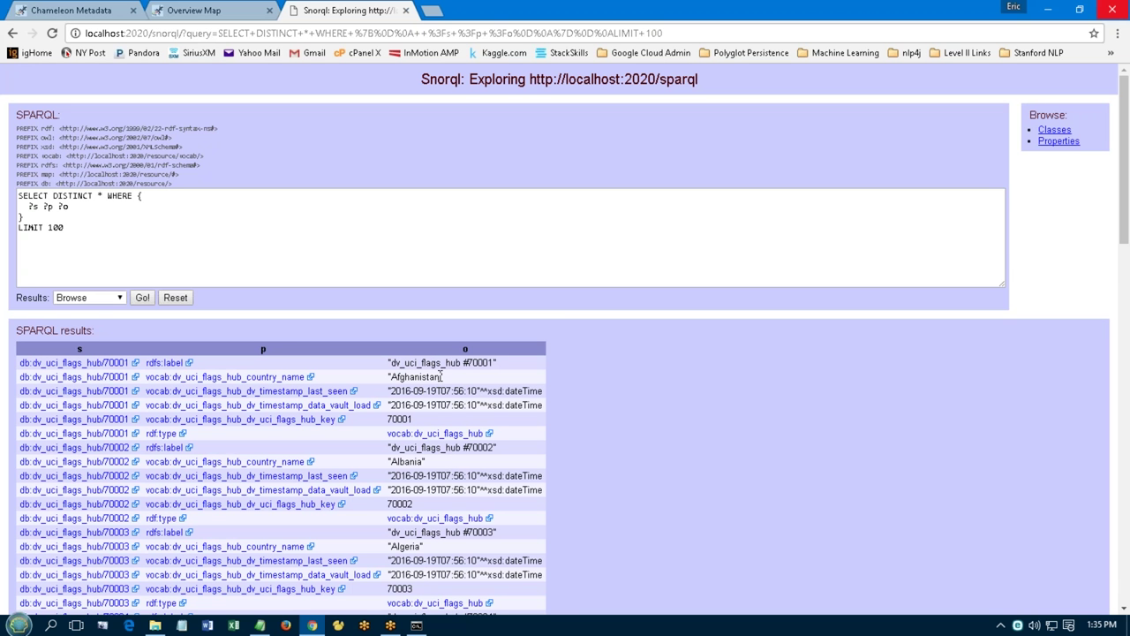
click(12, 33)
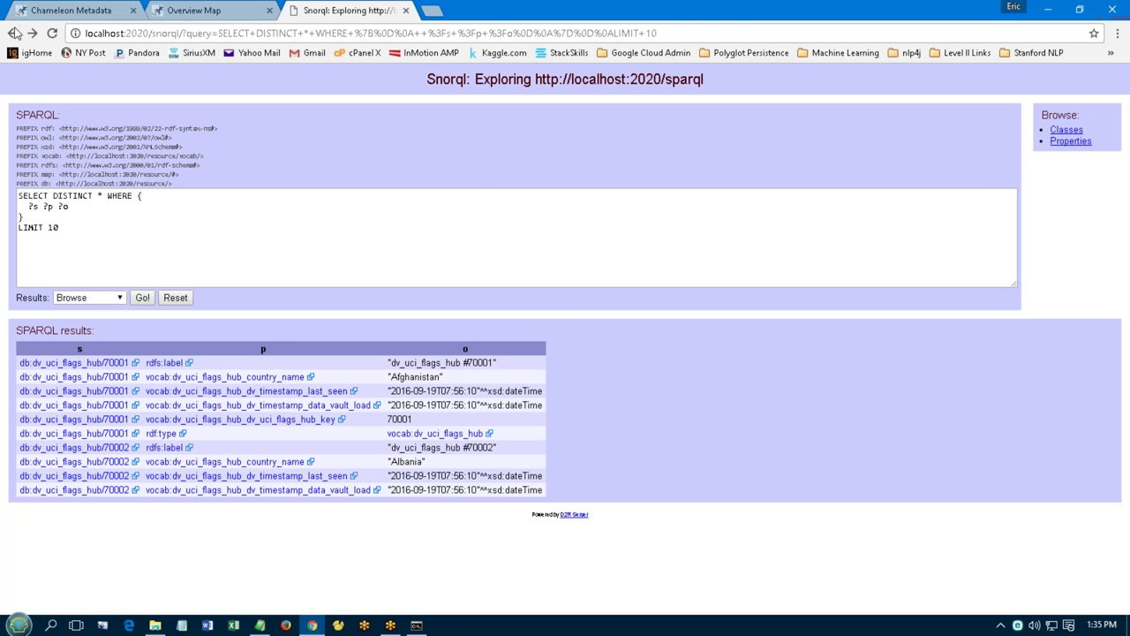
click(13, 33)
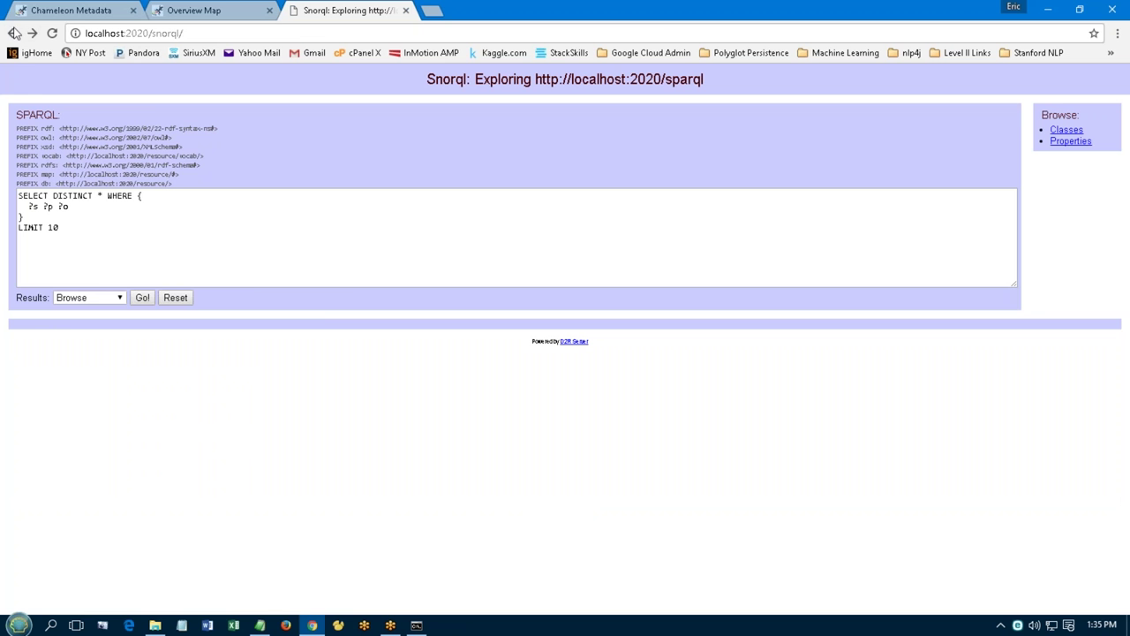
click(406, 10)
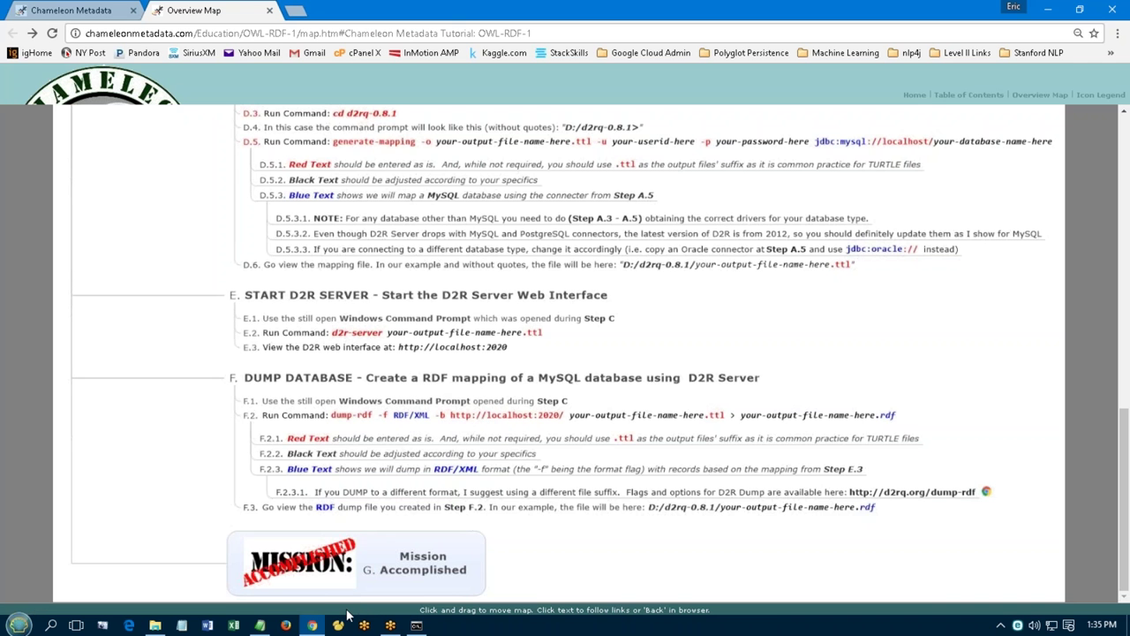
- Examine the RDF/XML format option and the .rdf output suffix of the dump-rdf command in the commands file
click(260, 625)
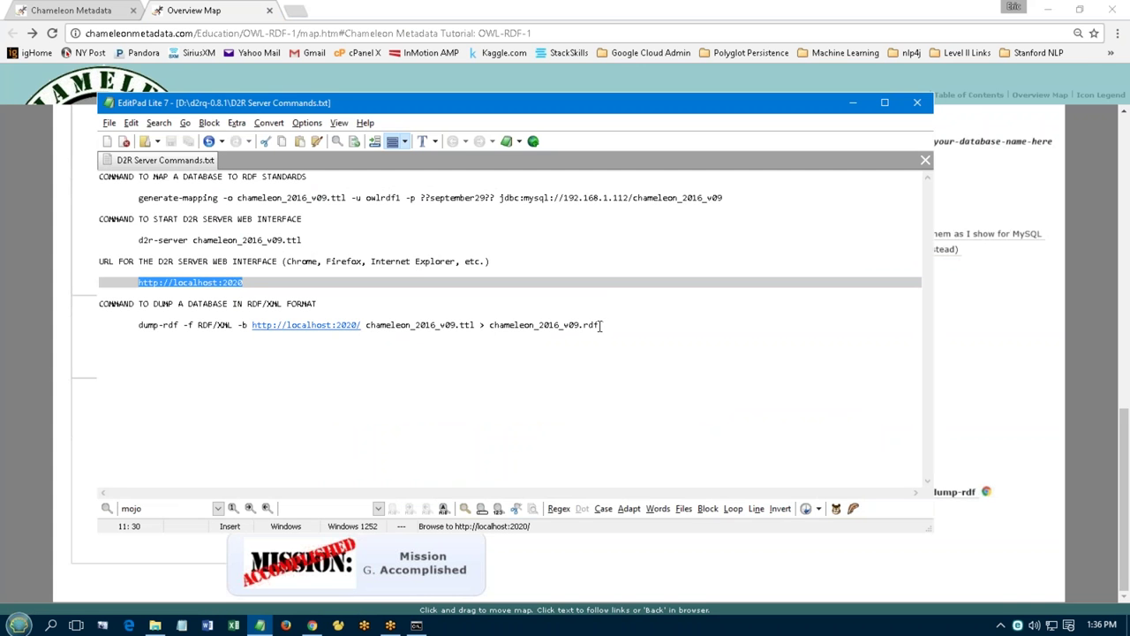
drag(600, 324, 232, 326)
click(196, 325)
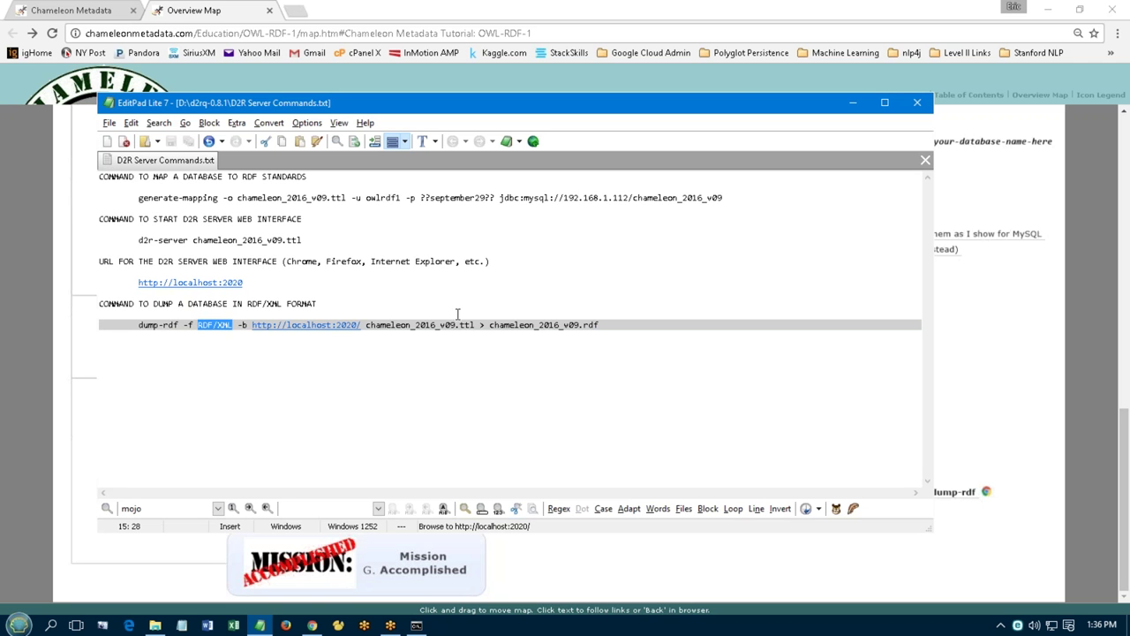
drag(582, 325, 601, 325)
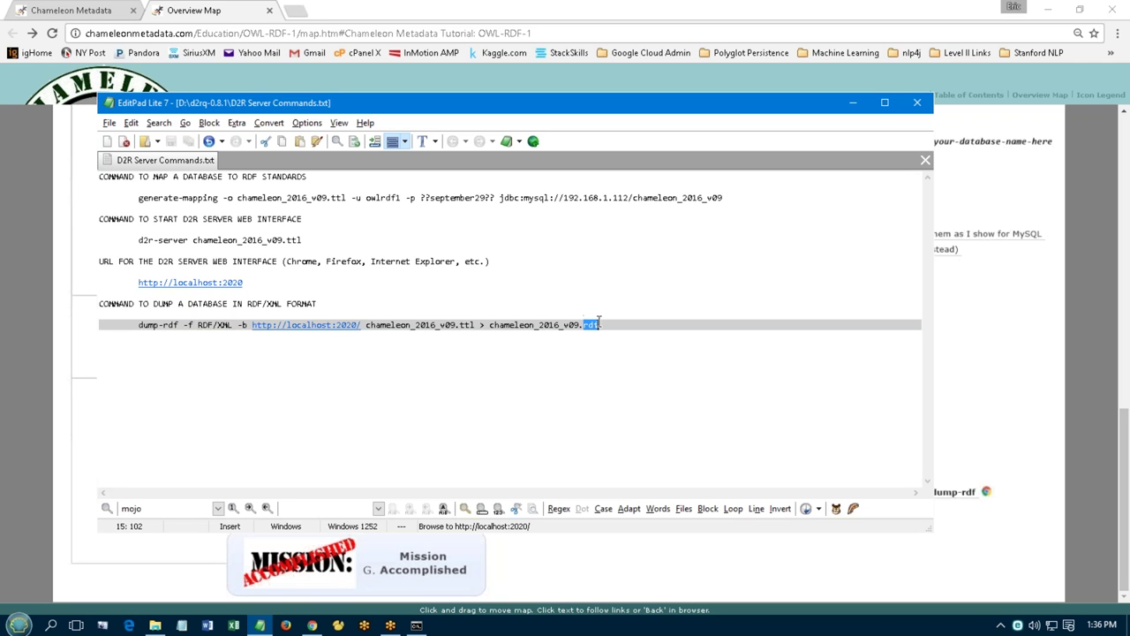
click(648, 328)
- Copy the full dump-rdf command for chameleon_2016_v09 and close the command prompt window running the D2R server
drag(601, 324, 138, 340)
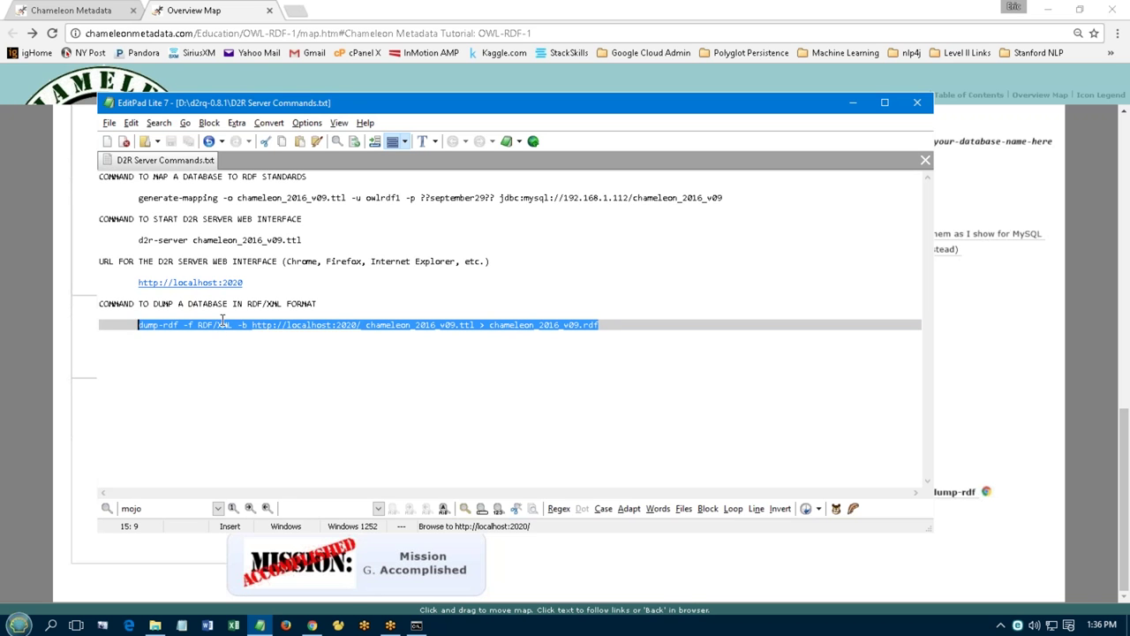
click(238, 360)
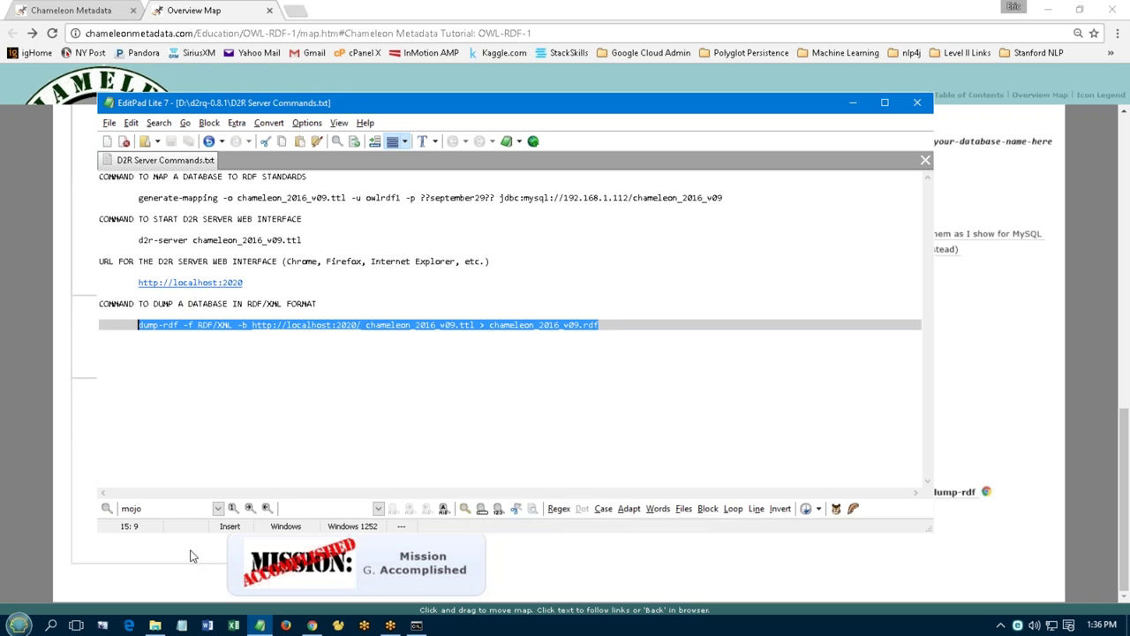
click(416, 625)
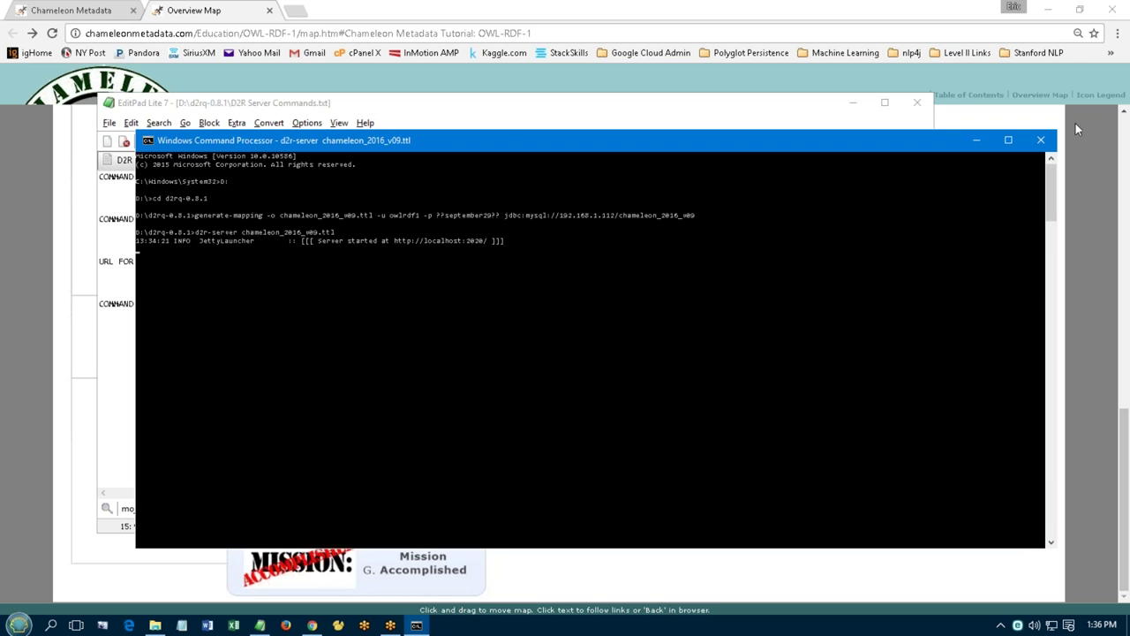
click(1040, 139)
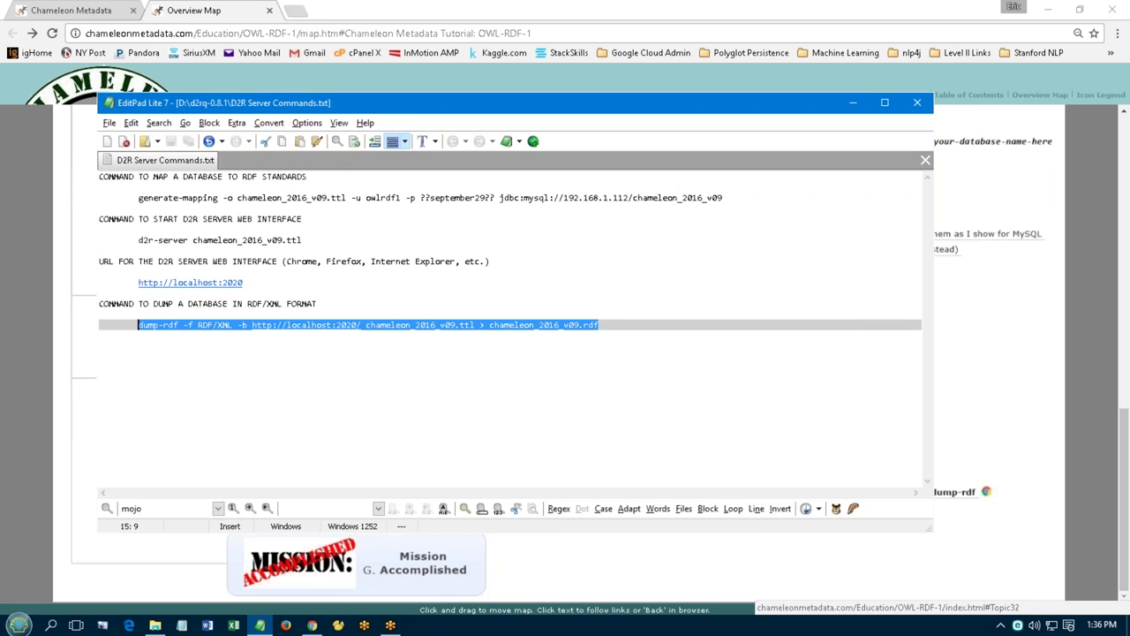
- Open a new command prompt and change to the d2rq-0.8.1 folder on drive D
click(18, 625)
click(91, 219)
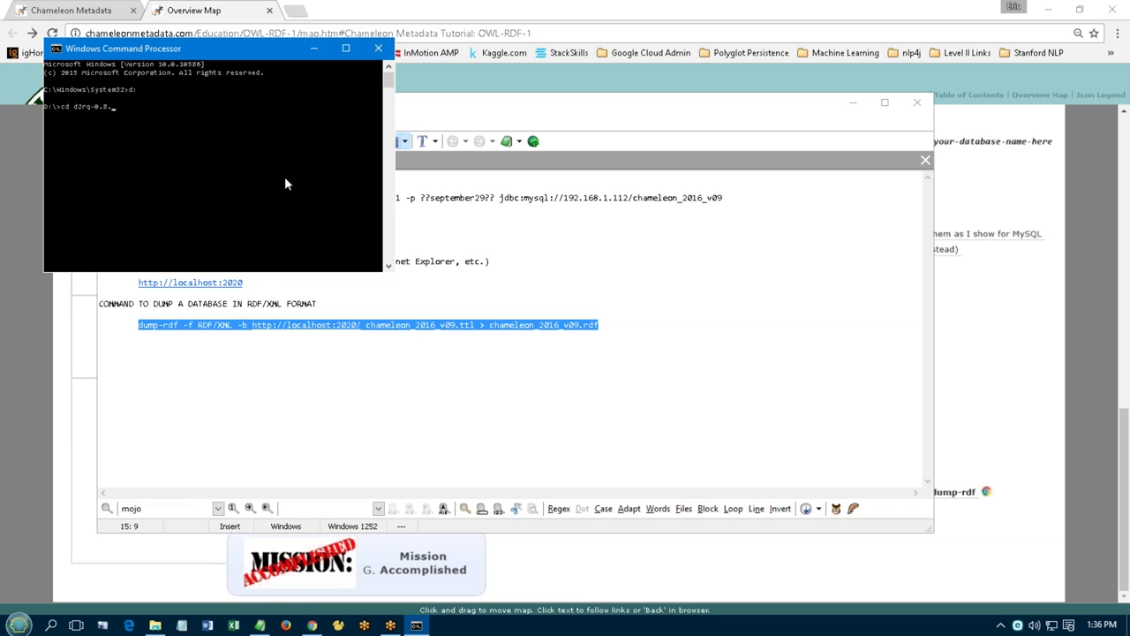
text(1)
key(Return)
- Paste the copied dump-rdf command at the d2rq-0.8.1 prompt and run it to dump into chameleon_2016_v09.rdf
right_click(284, 177)
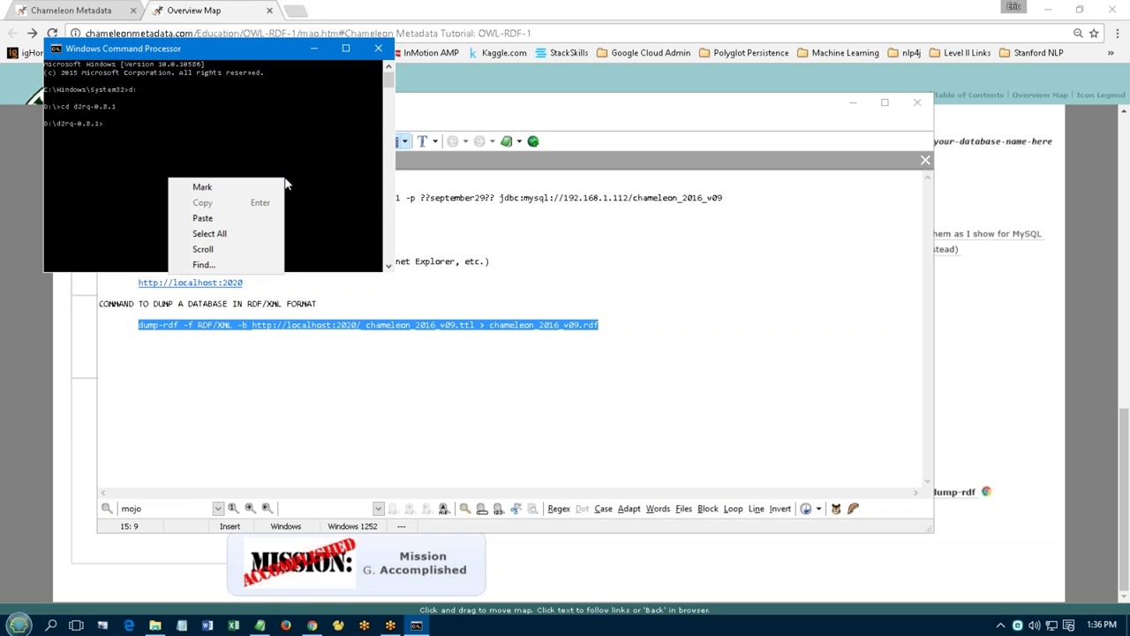
click(270, 223)
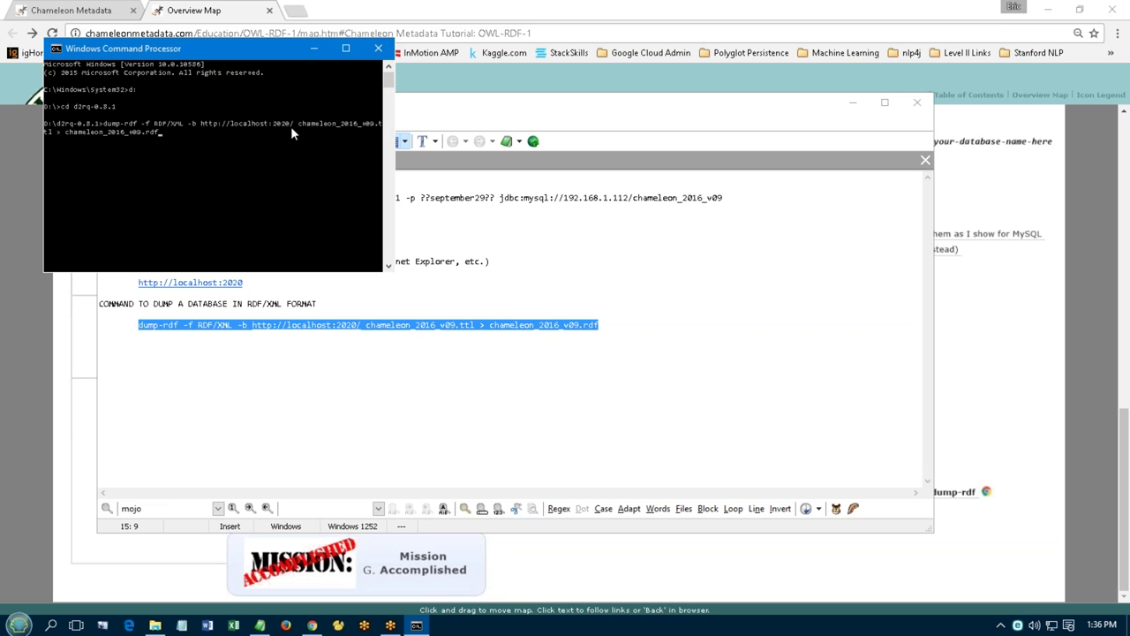
key(Return)
- Switch to the Chameleon Metadata page in Chrome and open the OWL-RDF-1 example output page
click(97, 11)
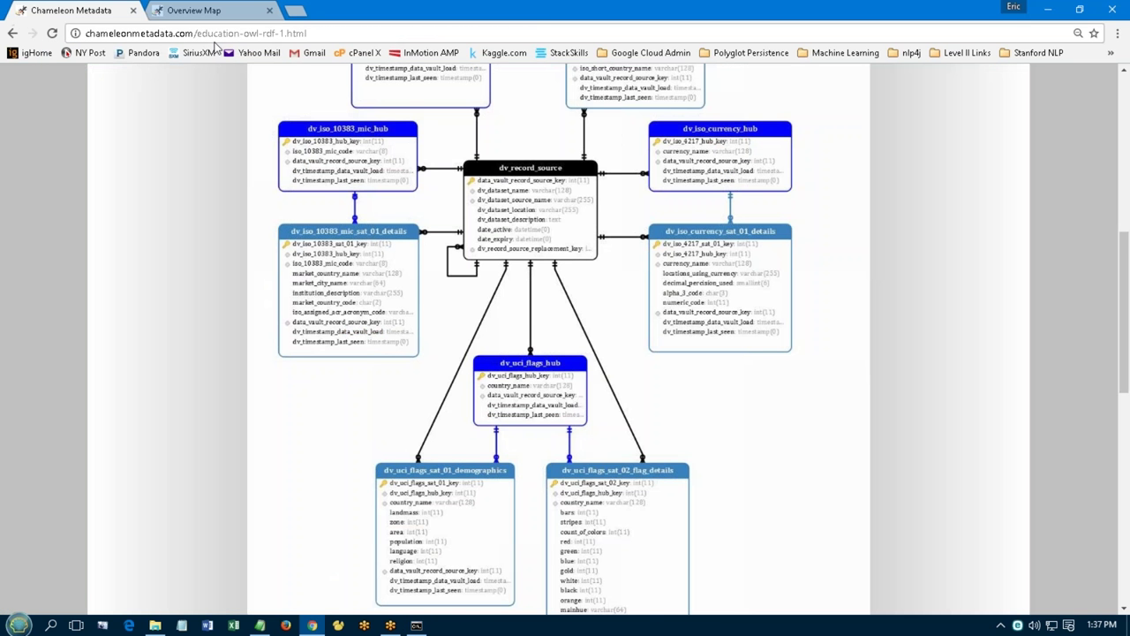
scroll(1059, 256, up, 5)
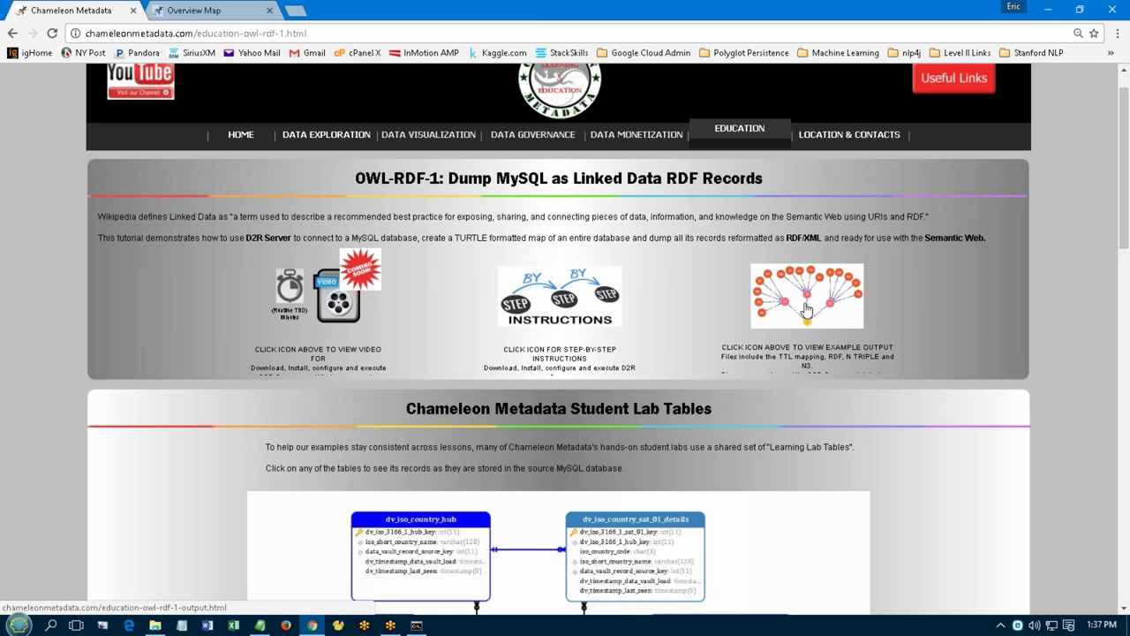
click(807, 297)
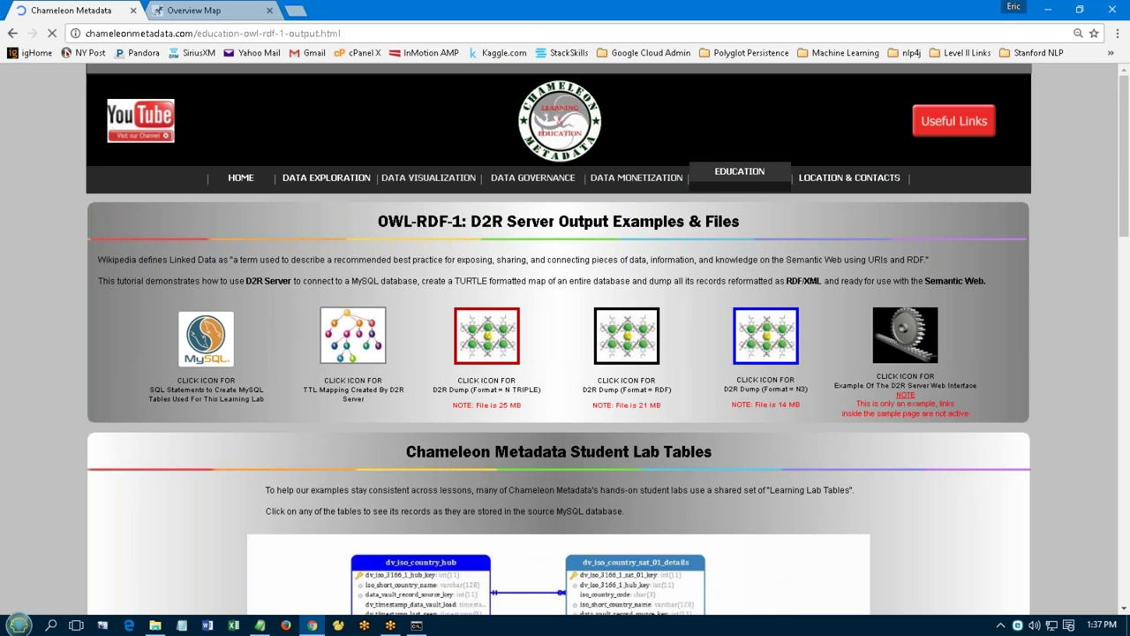
- Download the zip of SQL statements for the MySQL tables, view its .sql file with the read-only notice suppressed, and close both windows
click(205, 334)
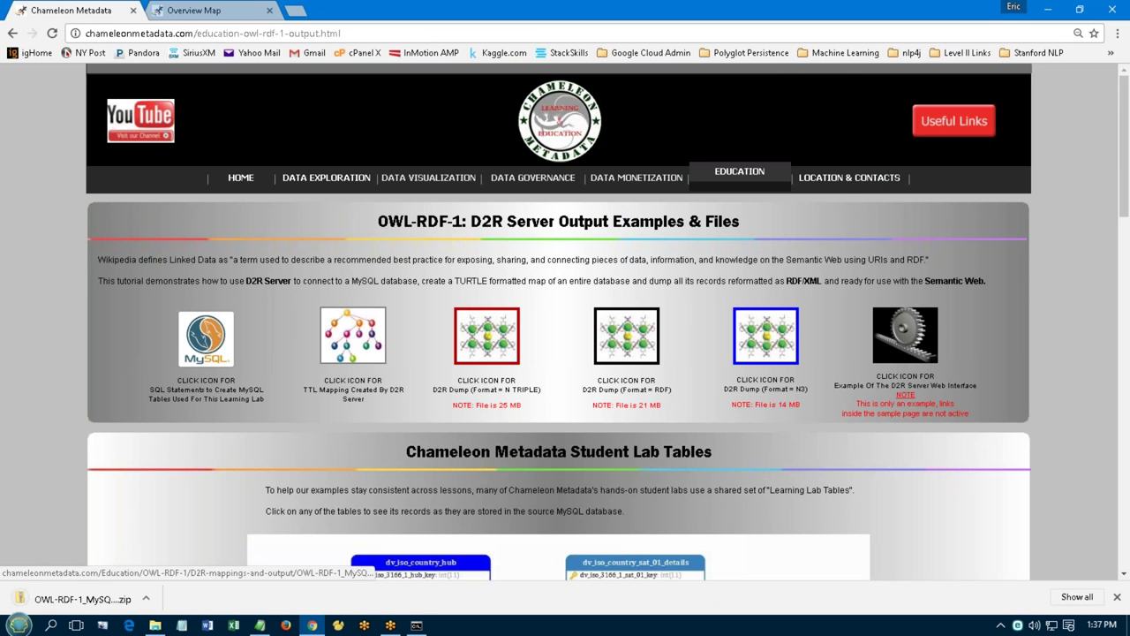
click(82, 598)
double_click(279, 134)
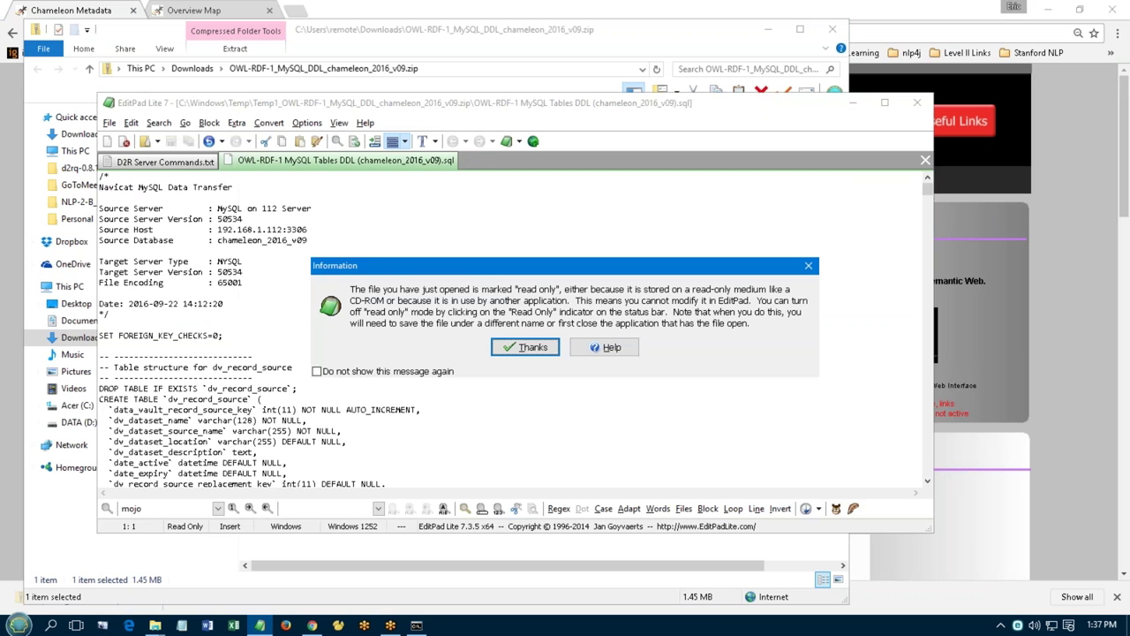
click(337, 370)
click(521, 348)
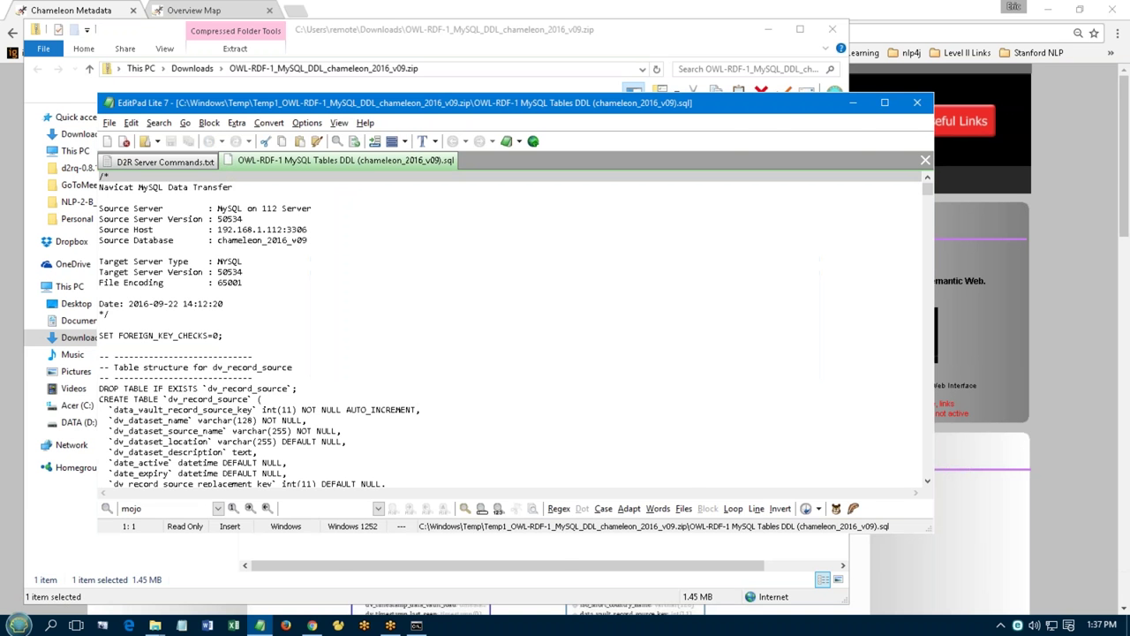
click(921, 105)
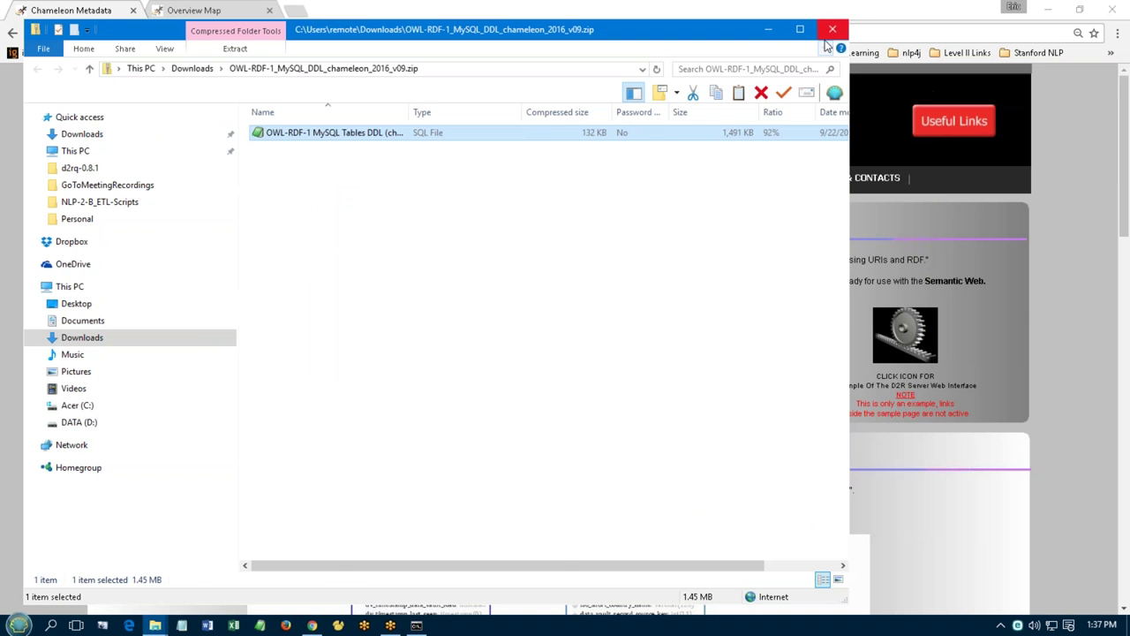
click(831, 29)
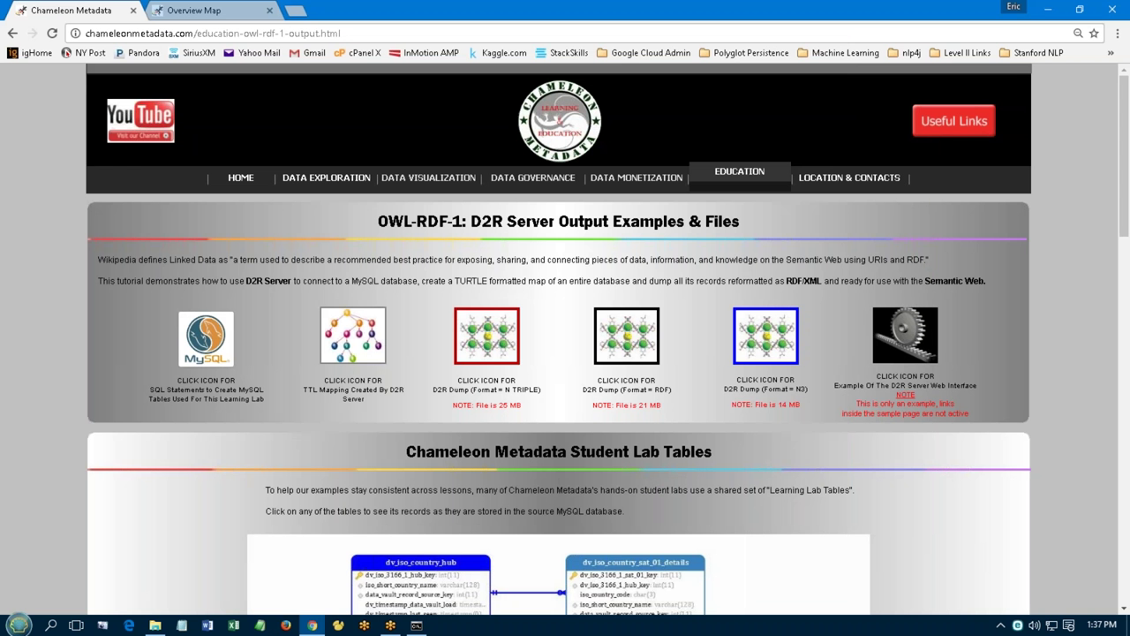
- Download the TTL mapping zip, look through its mapping text file to the end, and close the file and folder windows
click(352, 335)
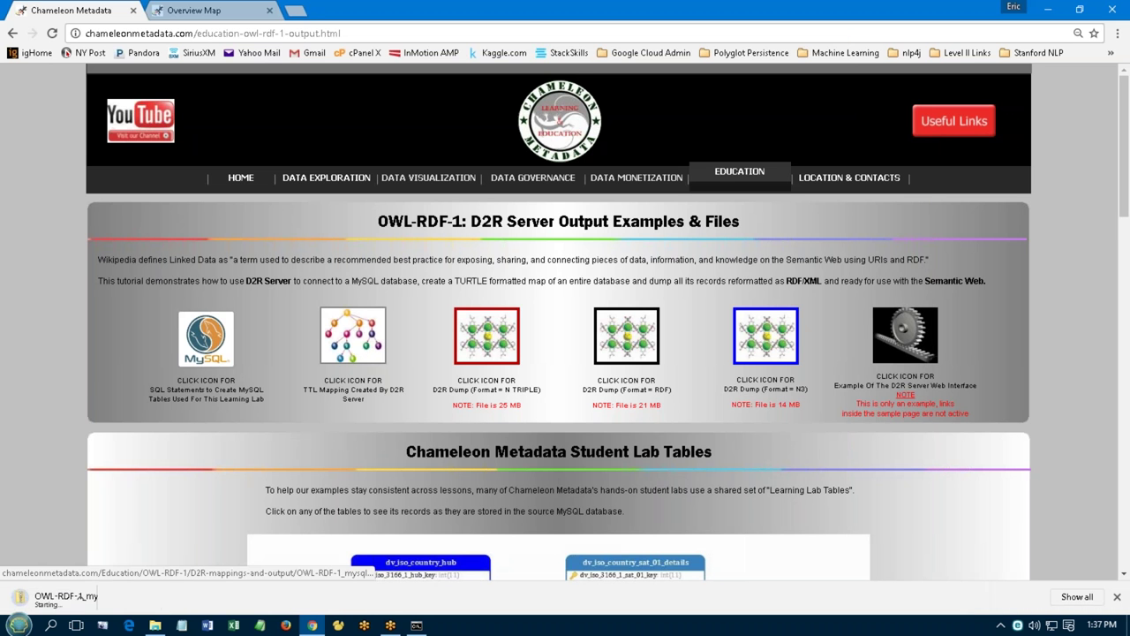
click(104, 607)
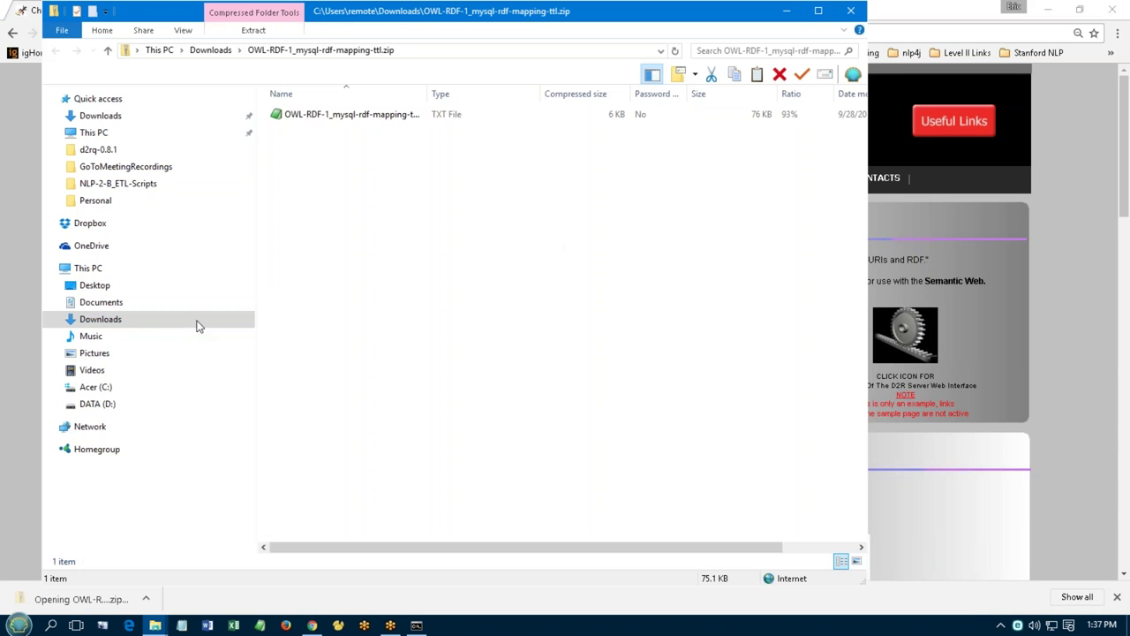
click(351, 116)
double_click(352, 116)
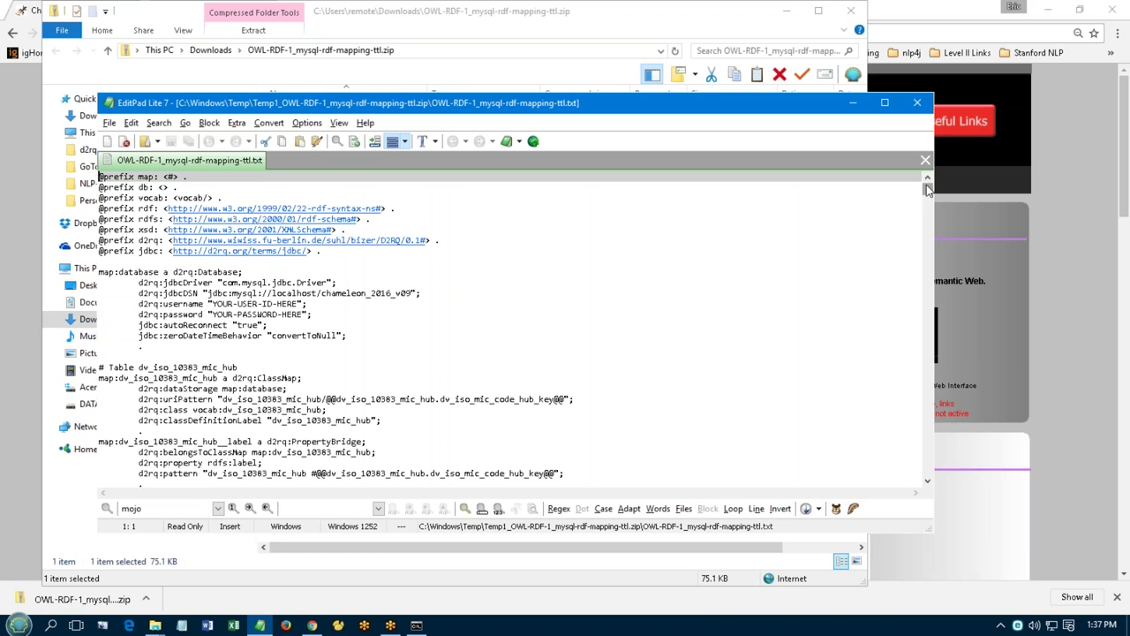
drag(927, 190, 928, 469)
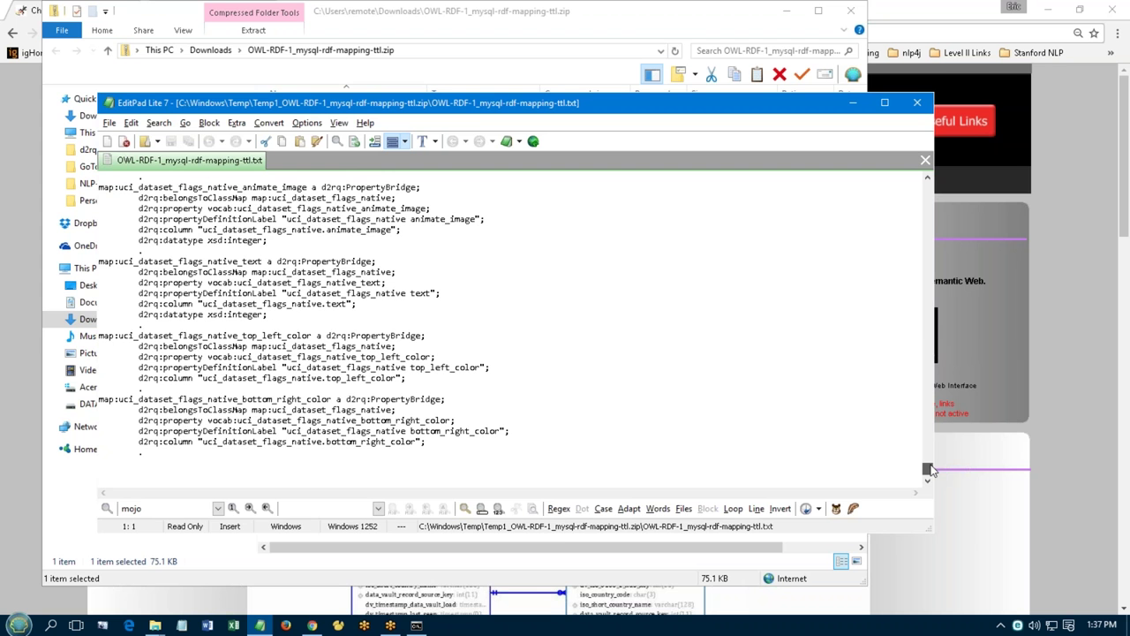
click(917, 102)
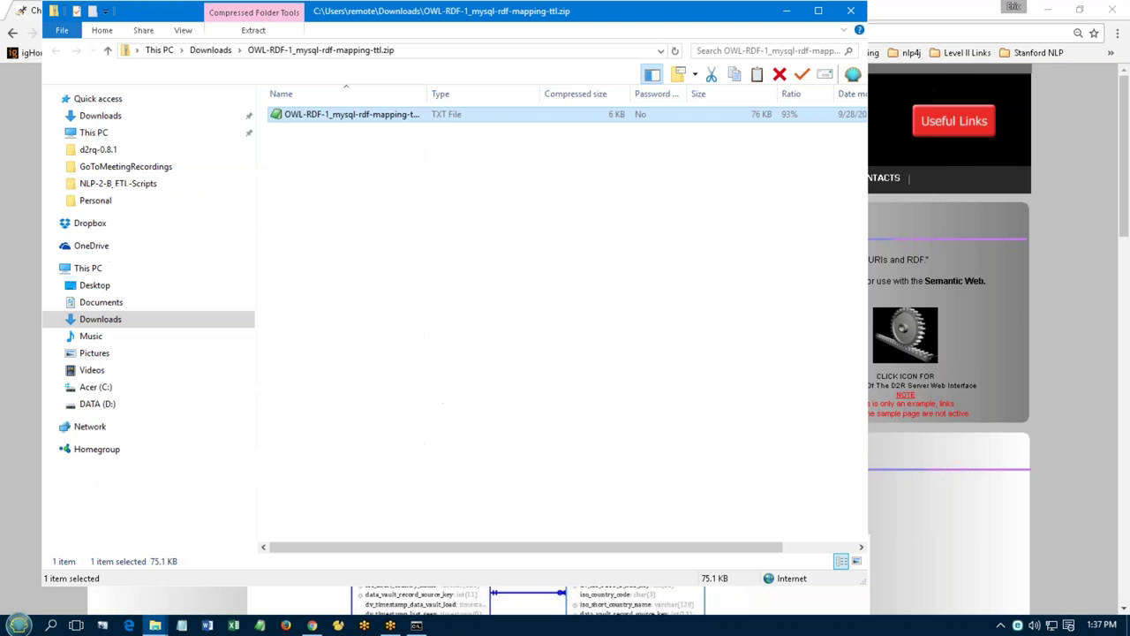
click(850, 11)
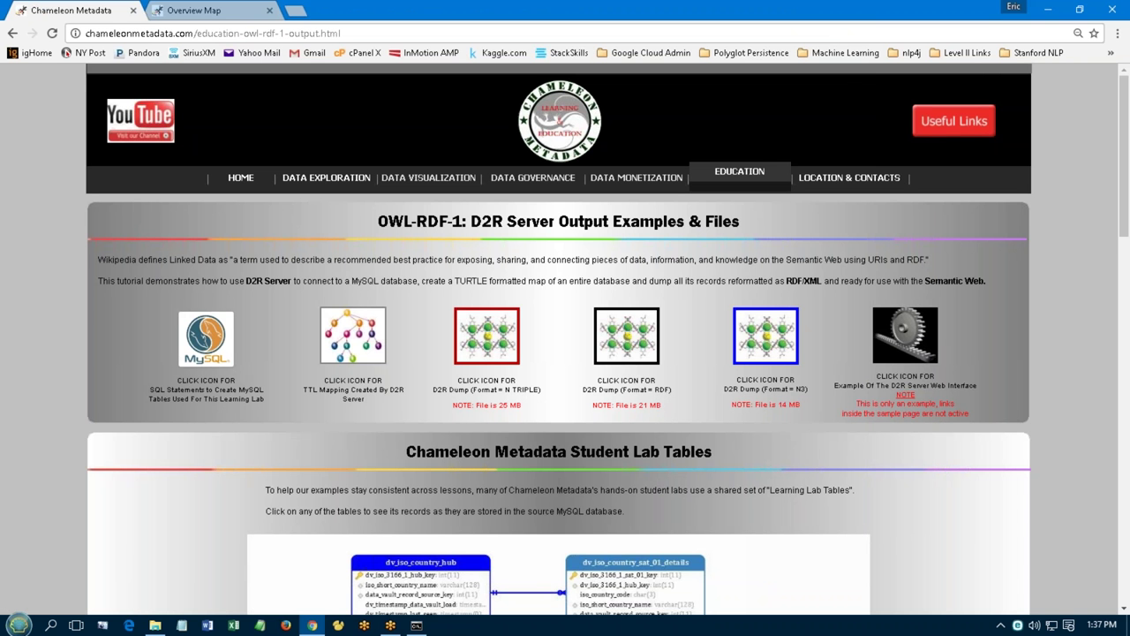
- Open the dump-rdf documentation from step F.2.3.1 of the tutorial map and examine the output syntaxes supported by the -f option
click(193, 11)
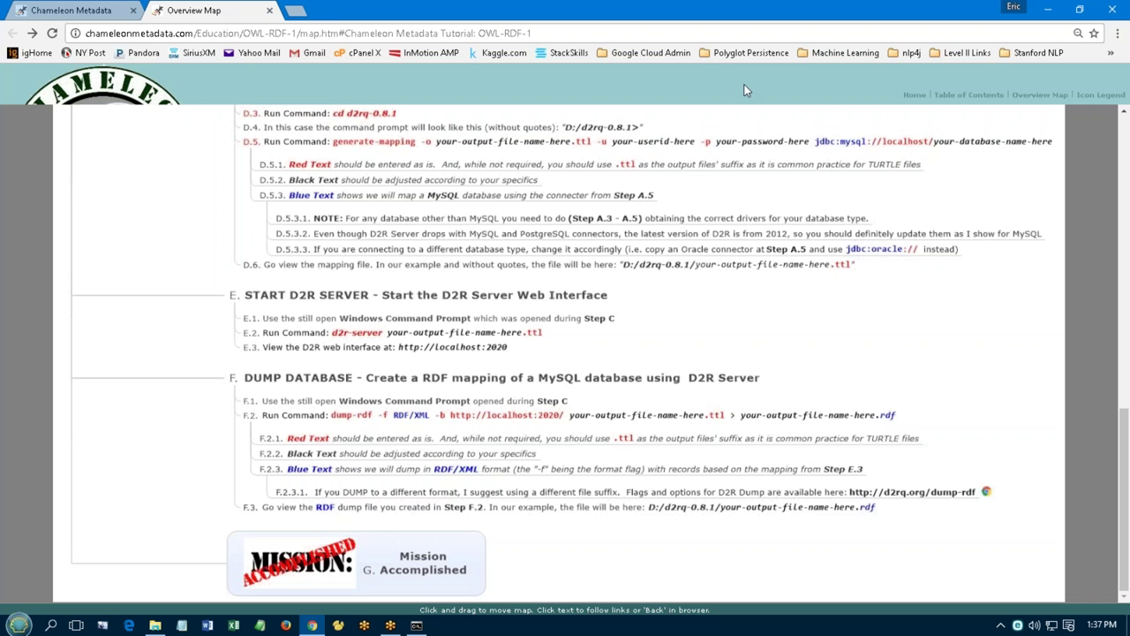
click(986, 492)
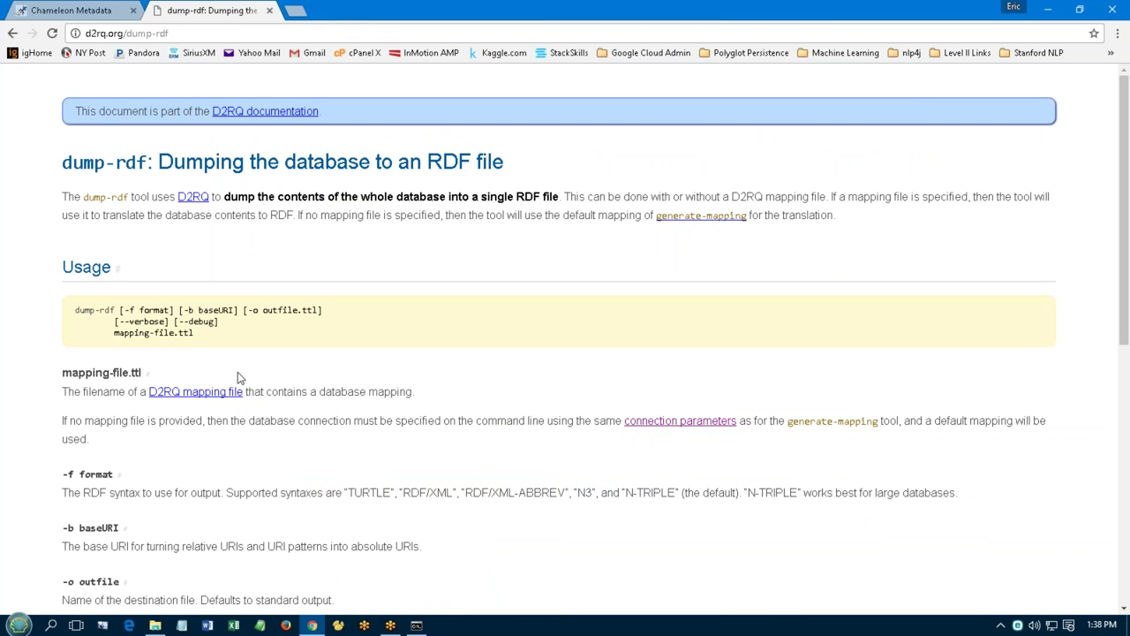
double_click(351, 492)
drag(409, 492, 559, 494)
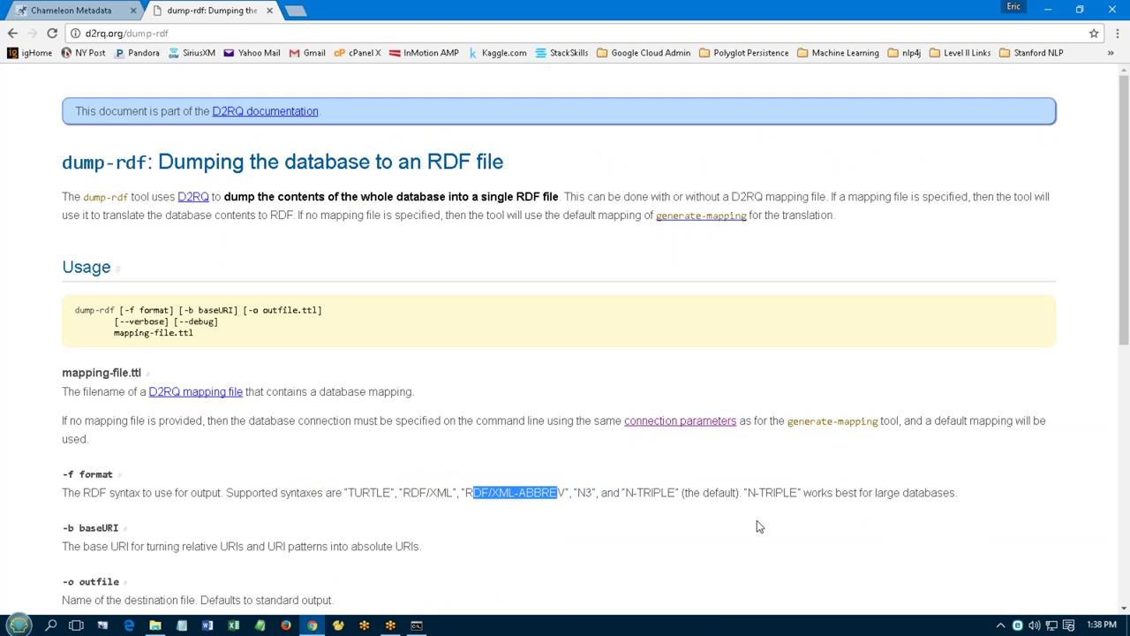
- Check the dump in the command prompt, then open chameleon_2016_v09.rdf from d2rq-0.8.1 in a maximized EditPad Lite without making it the .rdf default
click(416, 625)
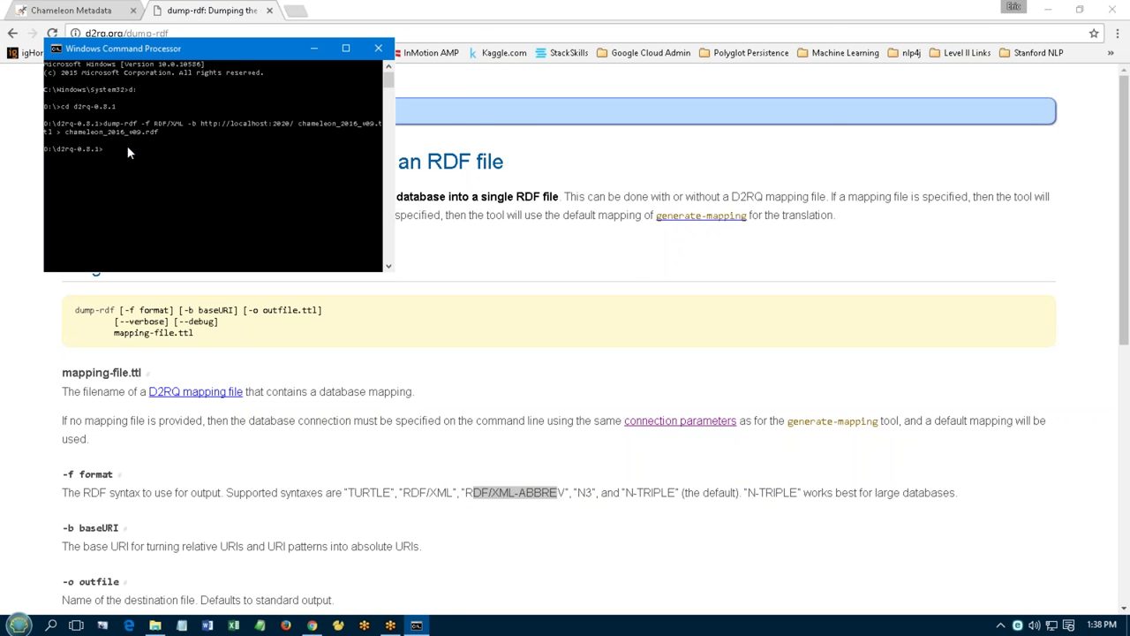
click(155, 625)
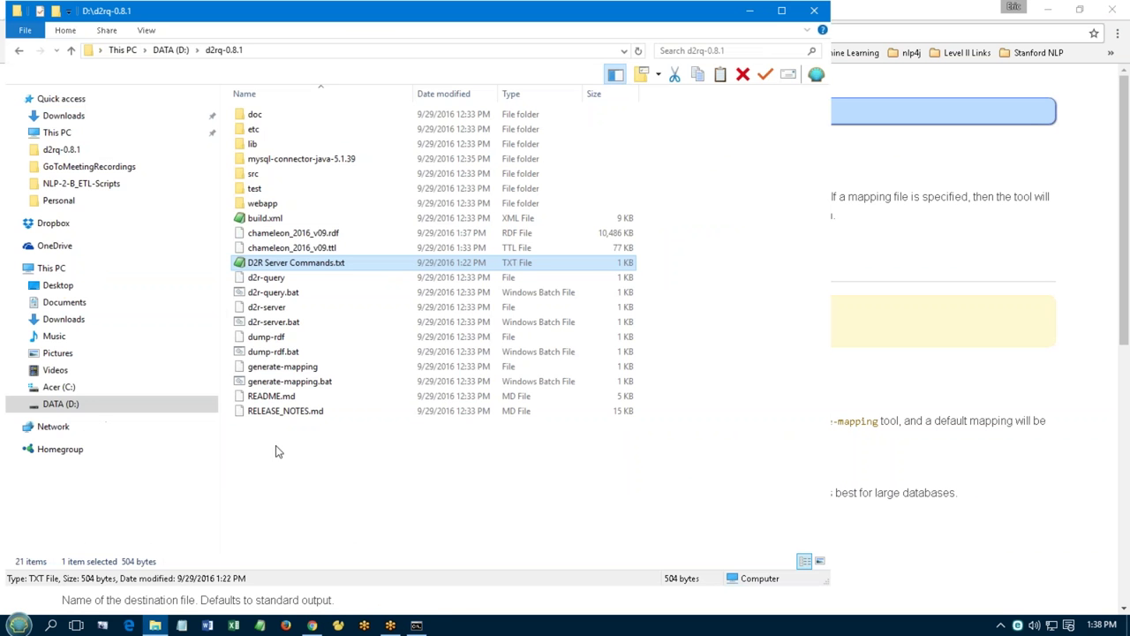
right_click(302, 236)
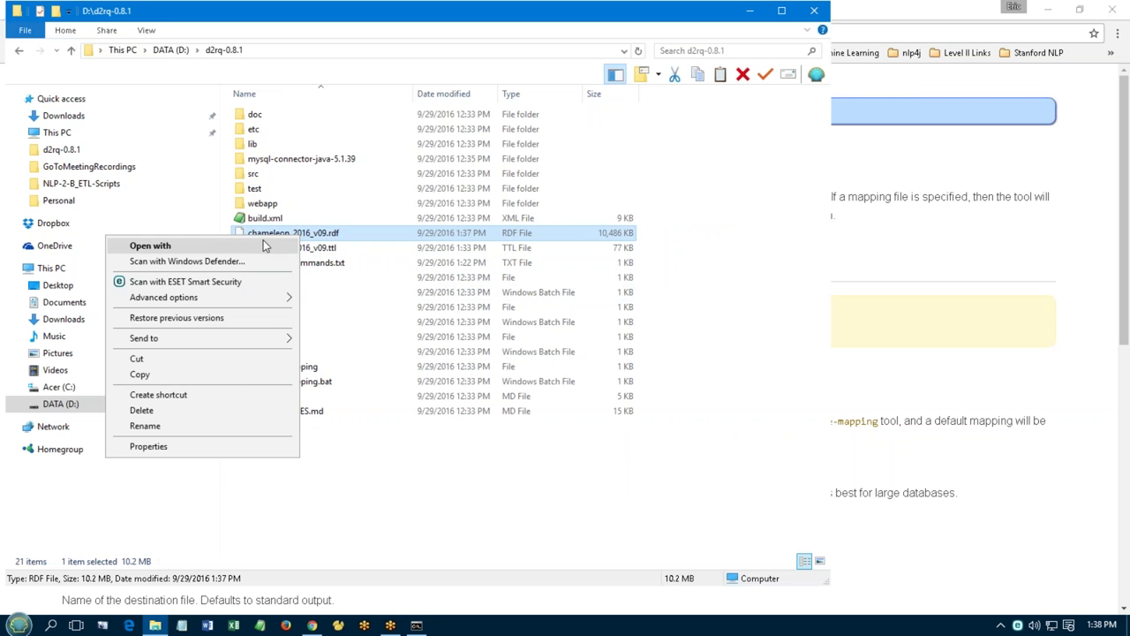
click(265, 244)
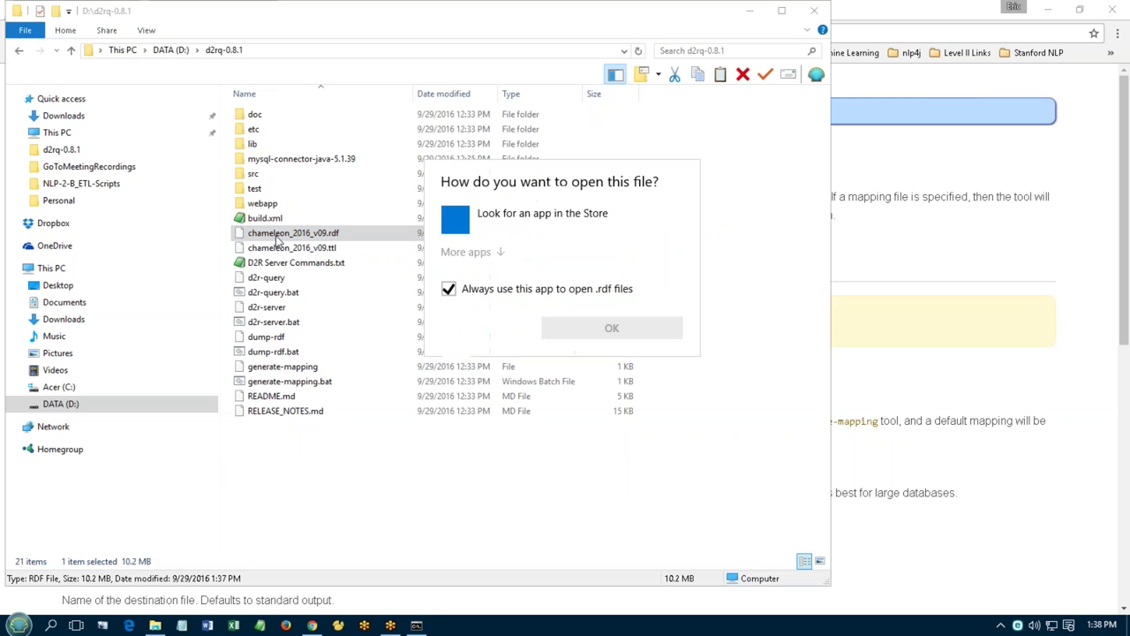
click(467, 295)
click(476, 251)
click(481, 299)
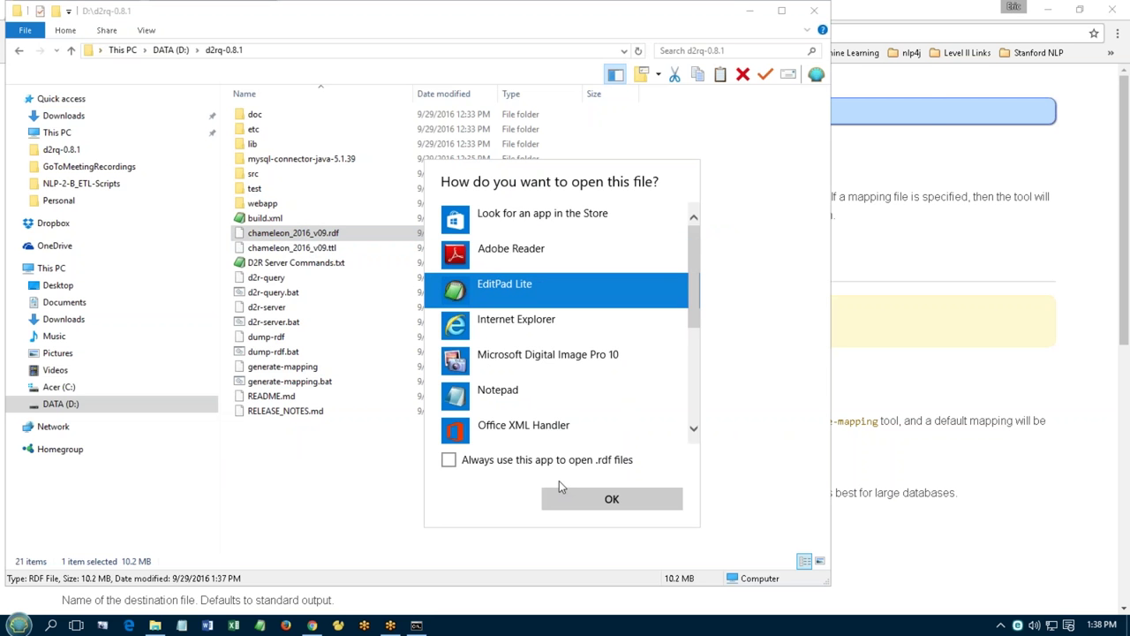
click(571, 501)
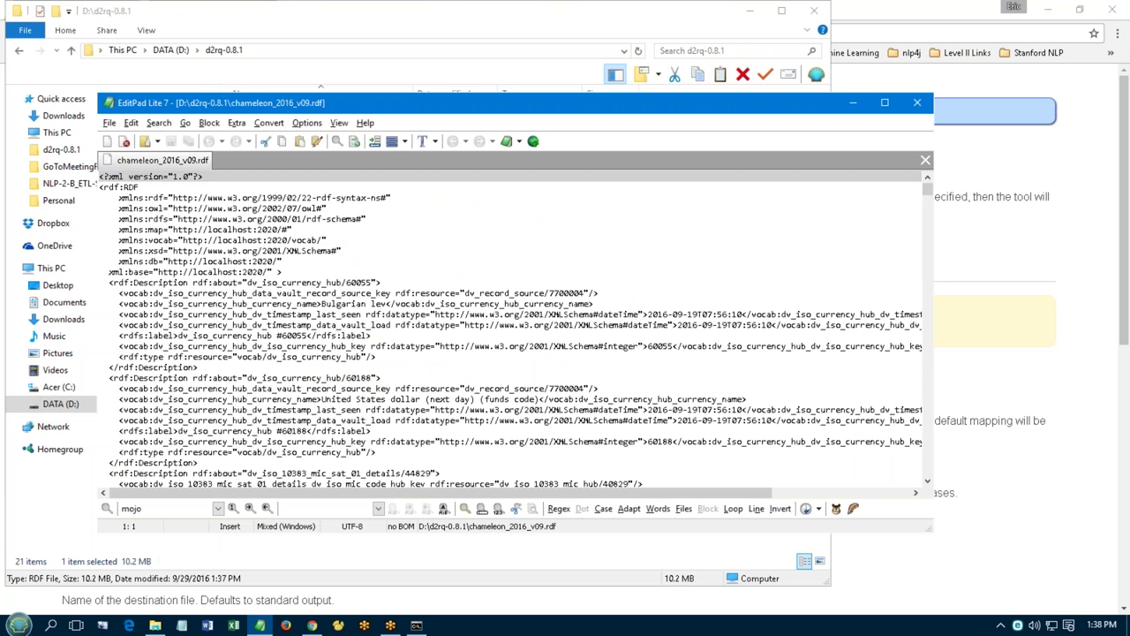
click(884, 103)
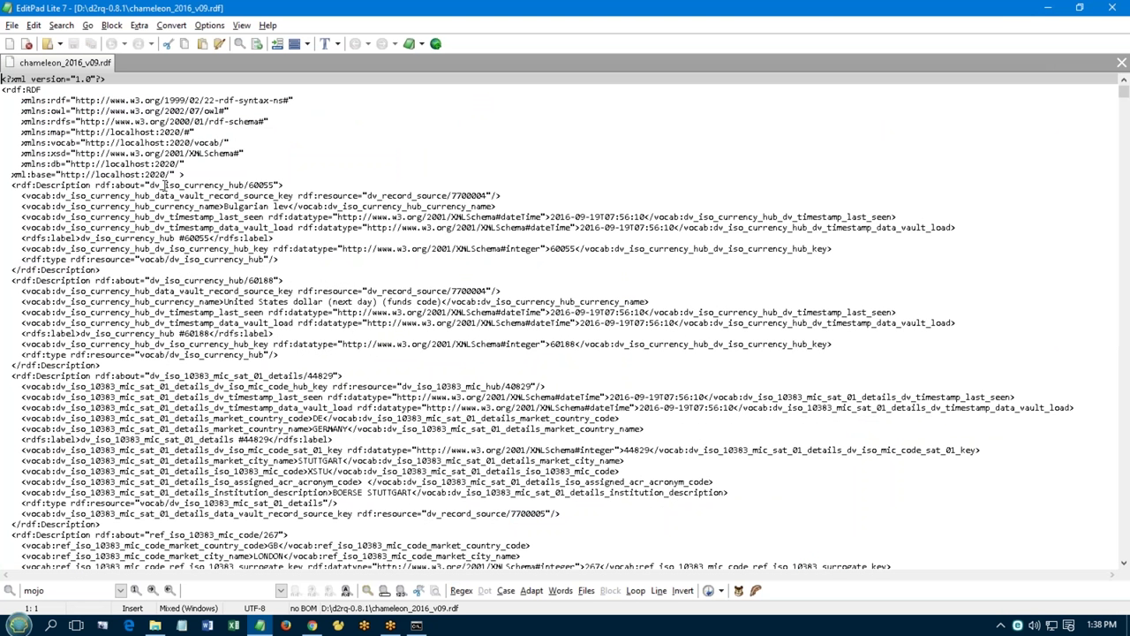
- Select the key 60055 in the first dv_iso_currency_hub record and bring up the ISO 4217 Currency Hub table in Chrome
drag(248, 184, 276, 185)
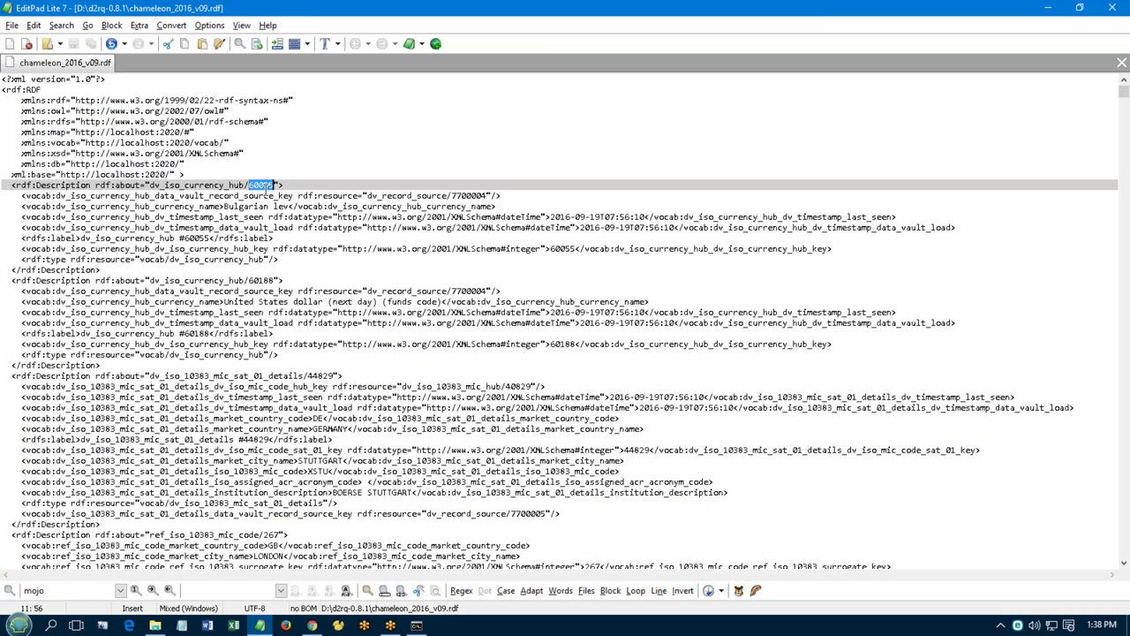
click(312, 625)
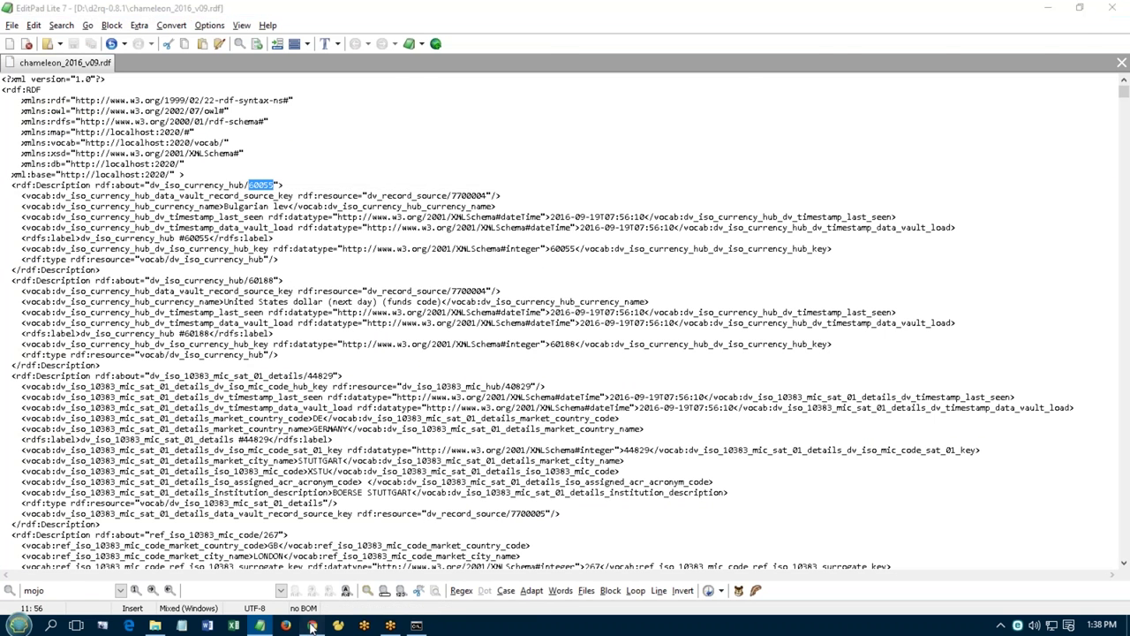
click(99, 15)
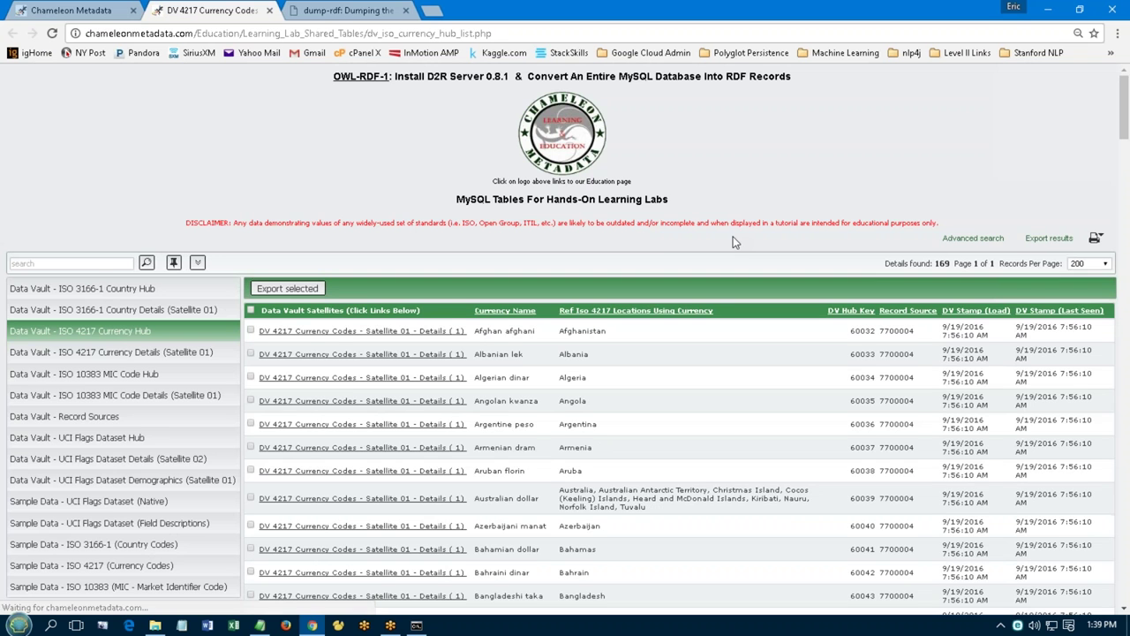
click(326, 14)
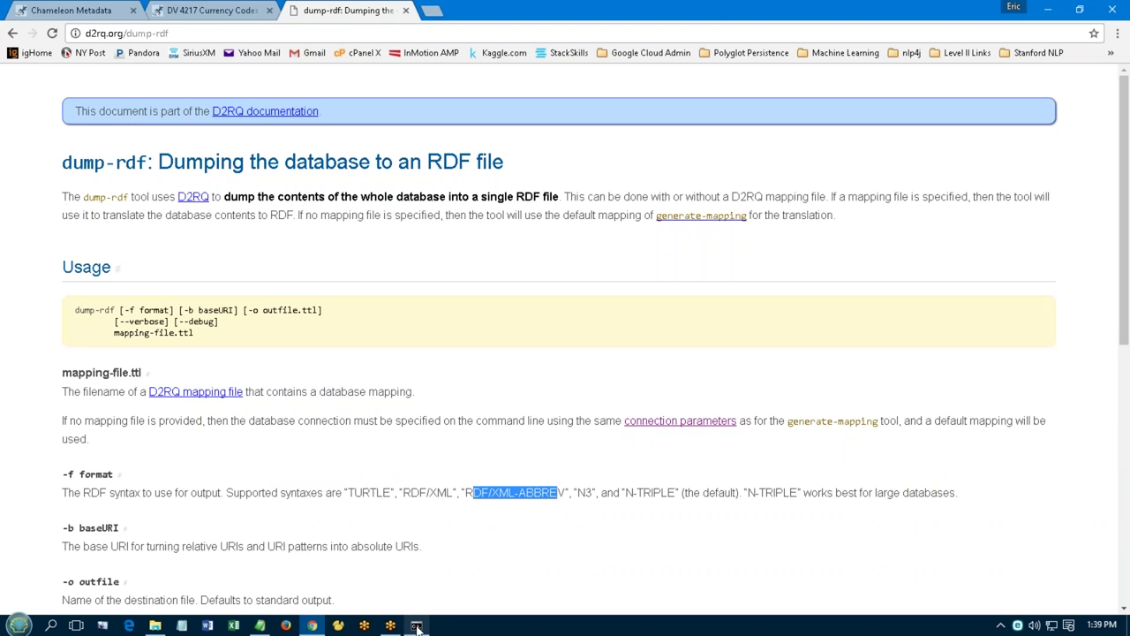
click(210, 12)
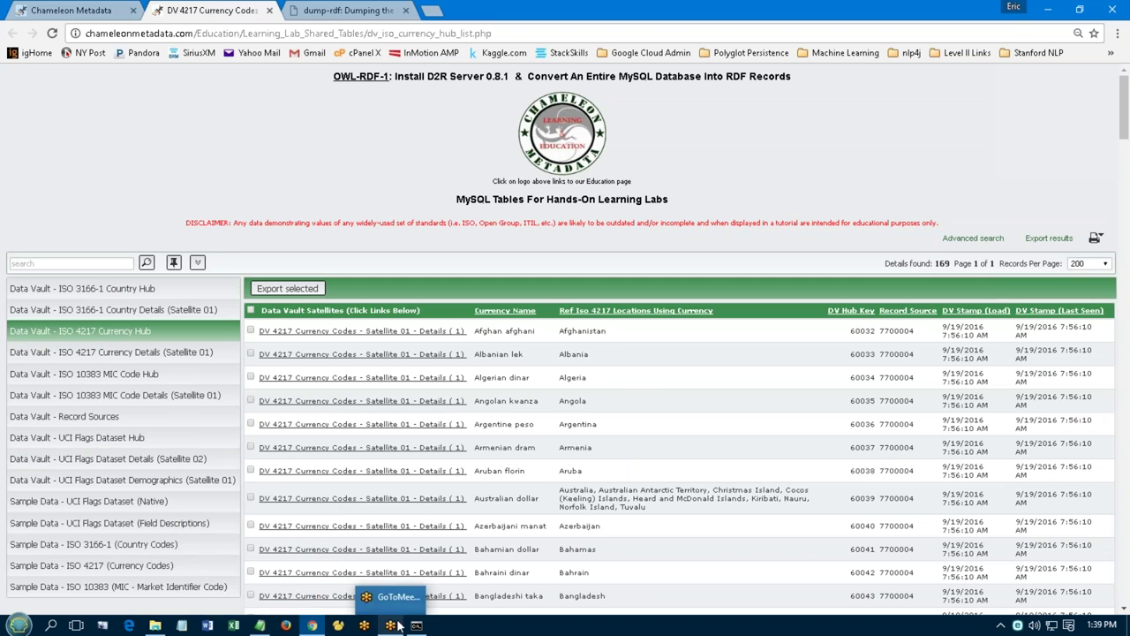
- Copy the selected key 60055 from the RDF file in EditPad Lite and return to the Currency Hub table in Chrome
mouse_move(260, 625)
click(259, 570)
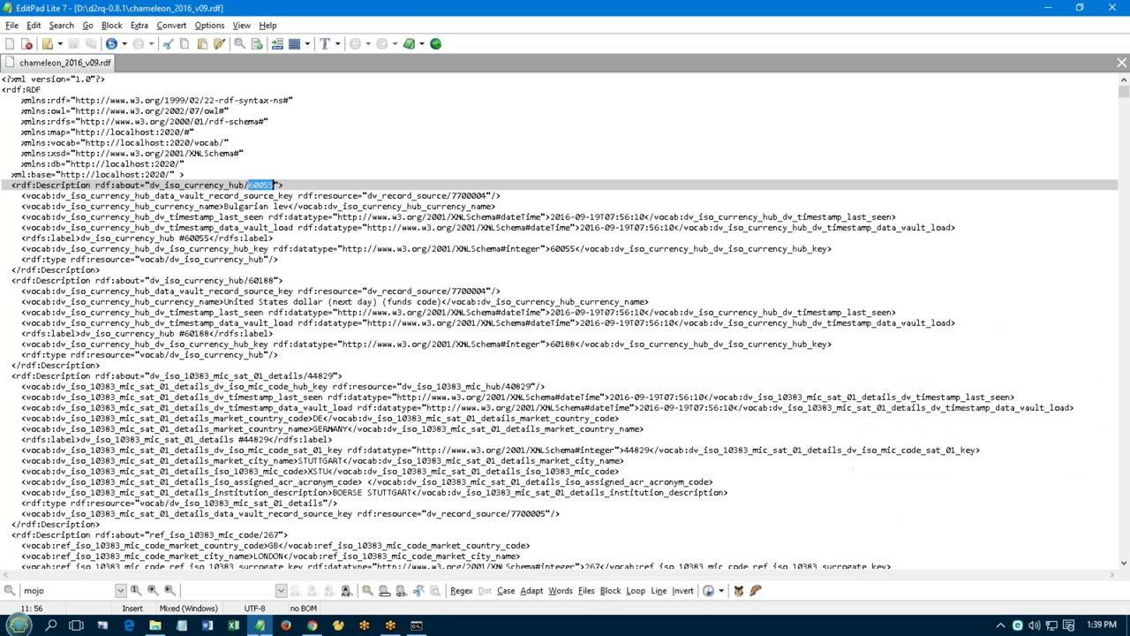
right_click(259, 187)
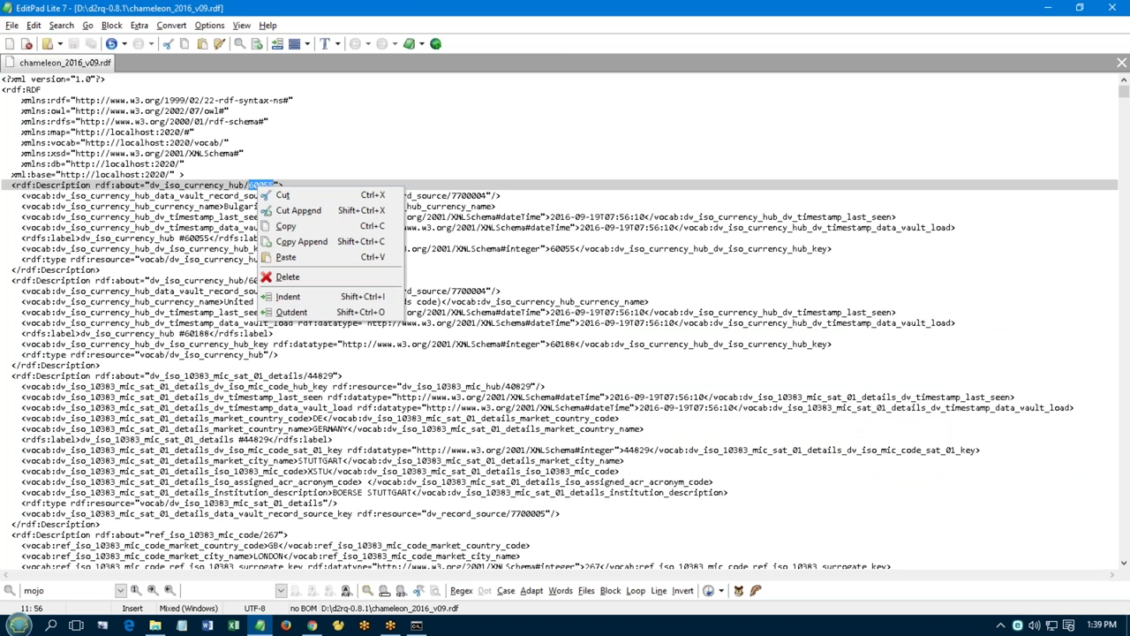
click(281, 227)
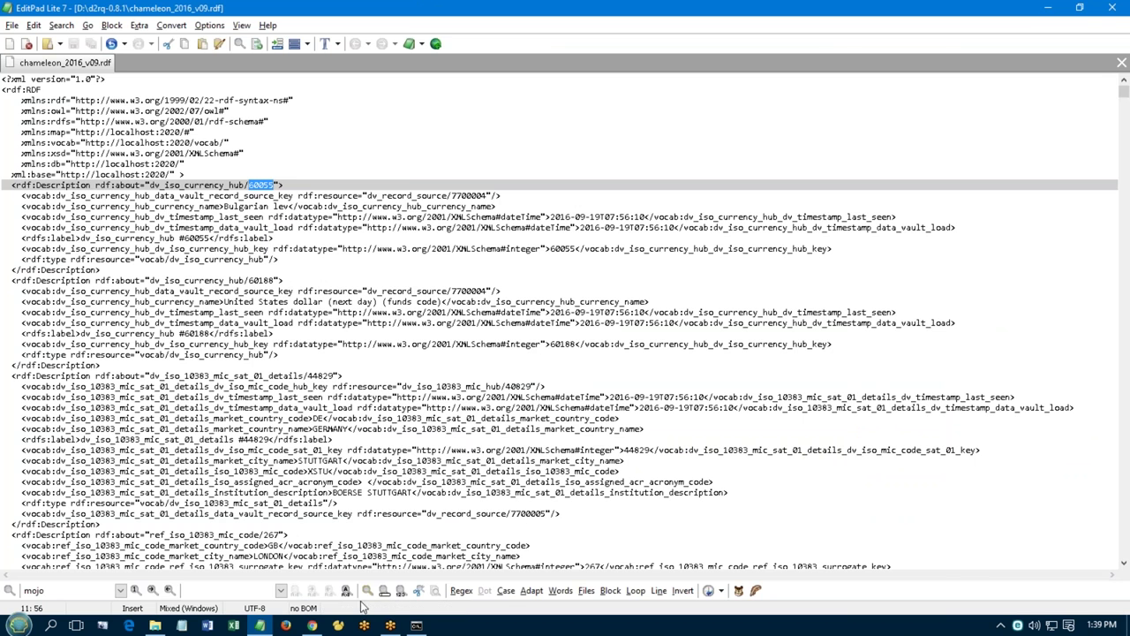
mouse_move(311, 625)
click(312, 565)
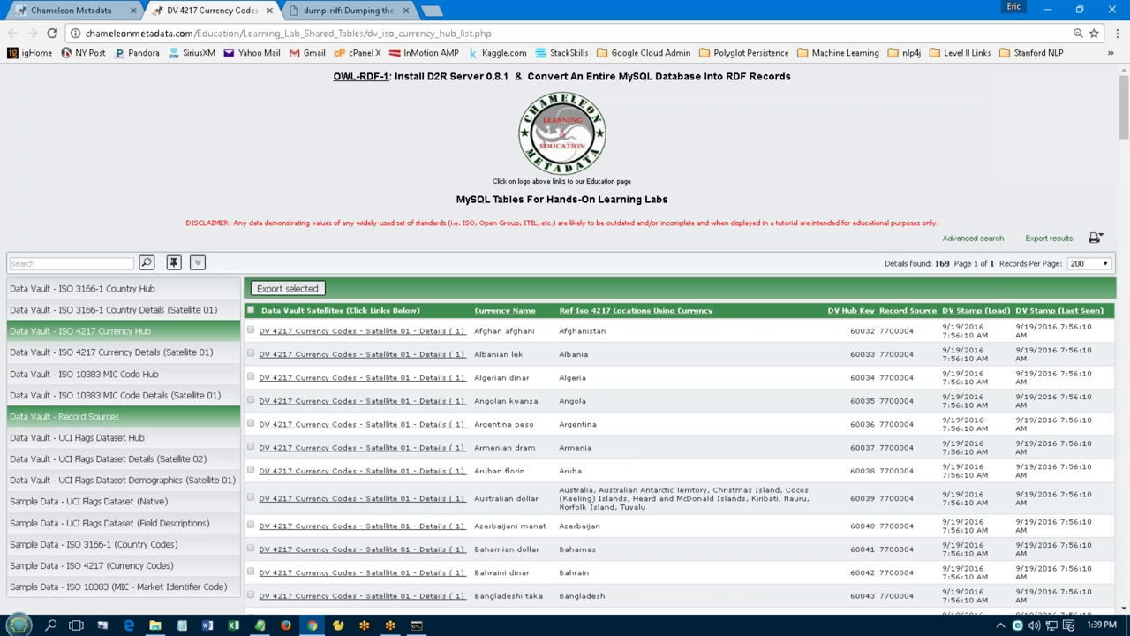
- Search the ISO 4217 Currency Hub table for the copied key 60055 and expand its Satellite 01 details to examine all columns
click(117, 265)
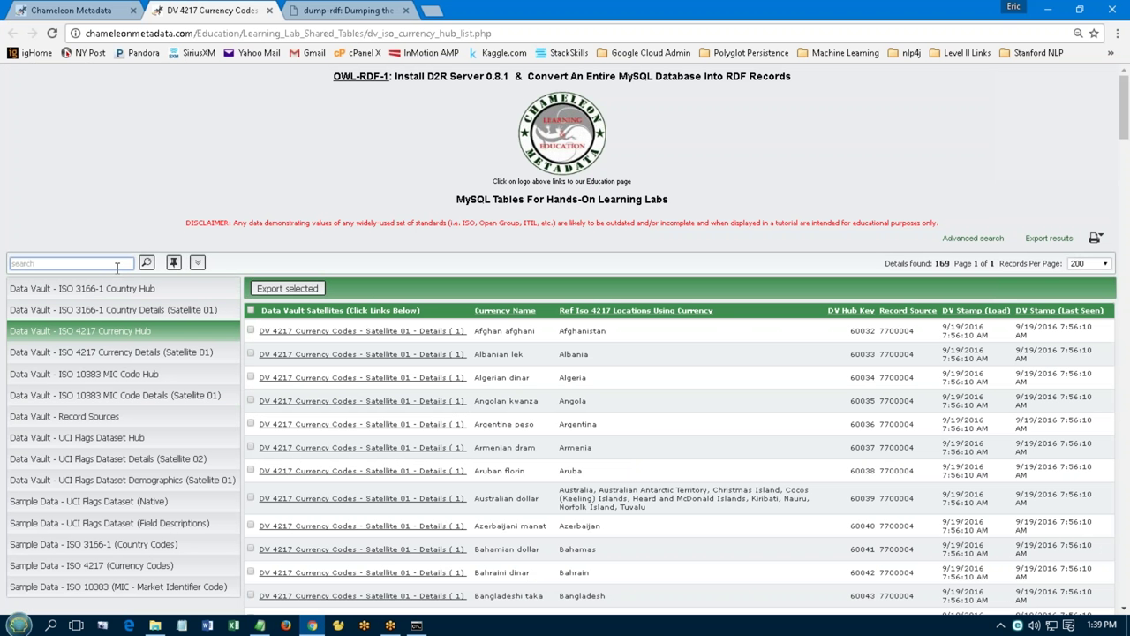
key(ctrl+v)
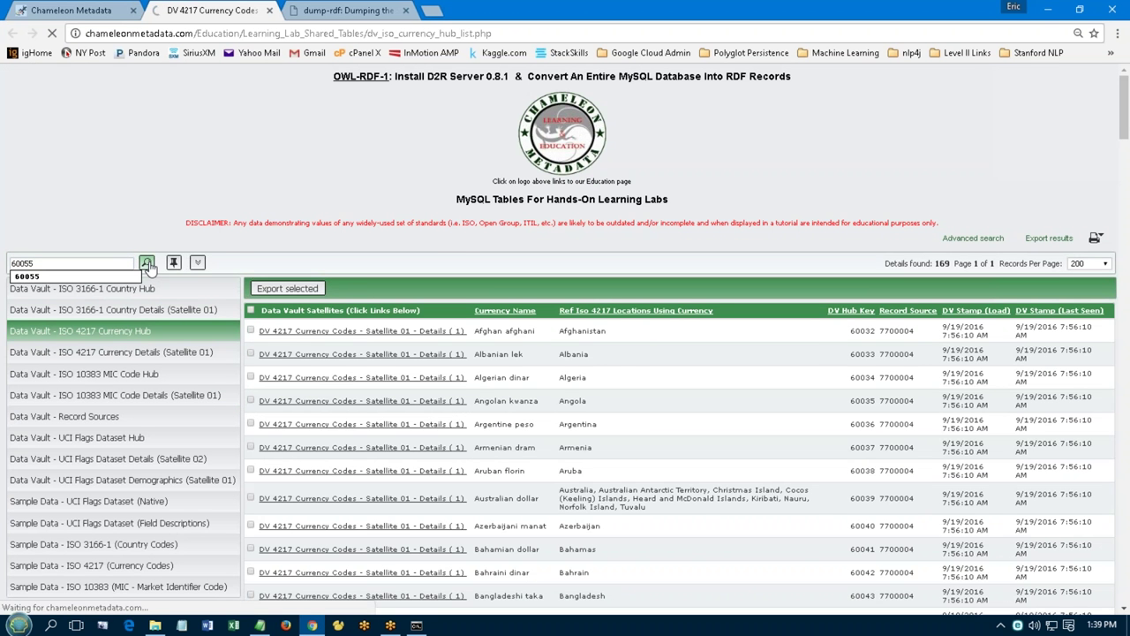
click(147, 263)
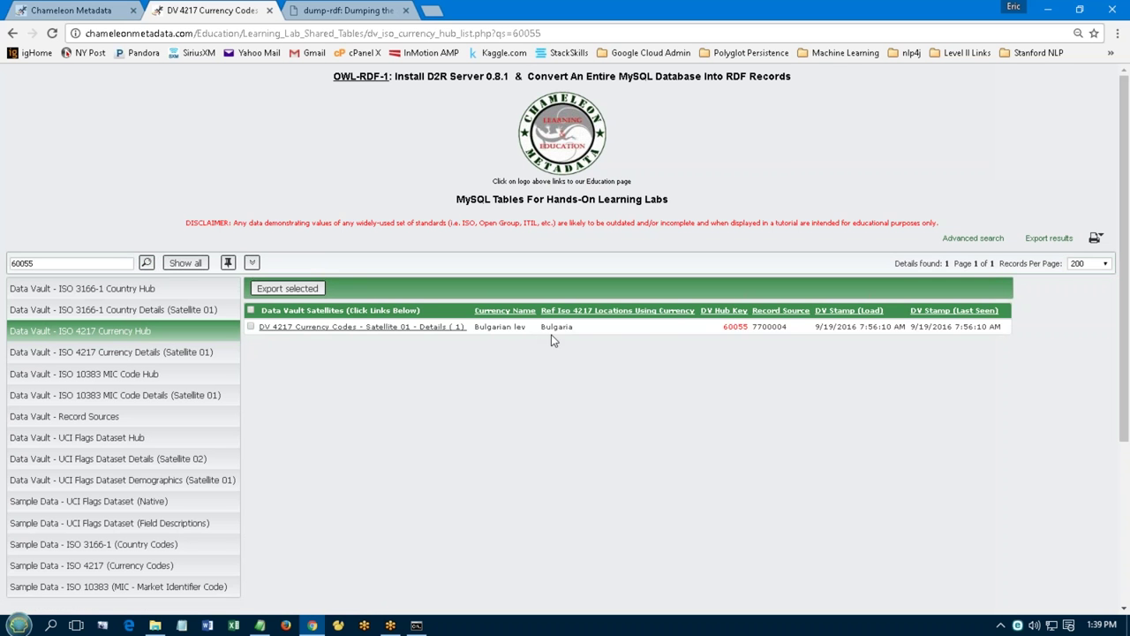
click(396, 327)
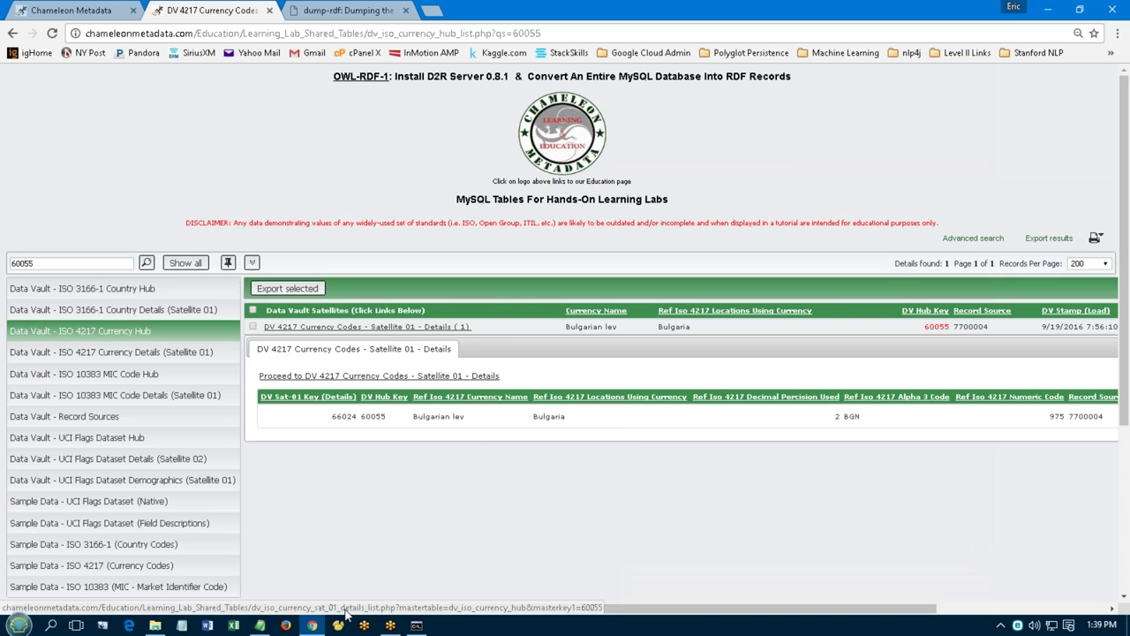
drag(632, 608, 820, 586)
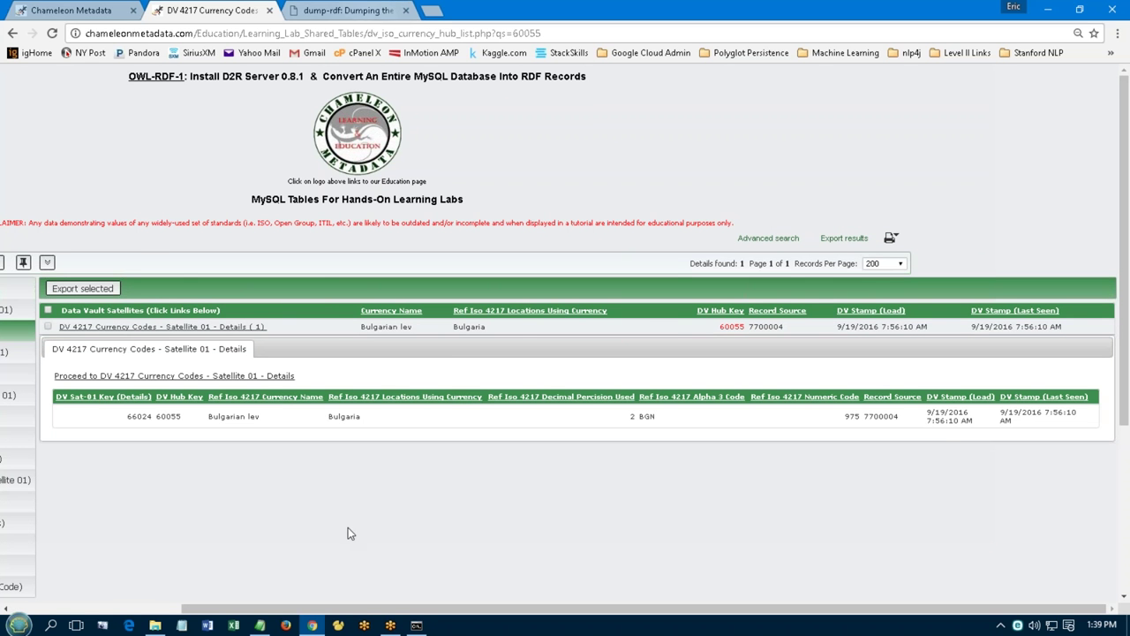
- Close EditPad Lite with the chameleon_2016_v09.rdf file and return to Chrome
click(312, 625)
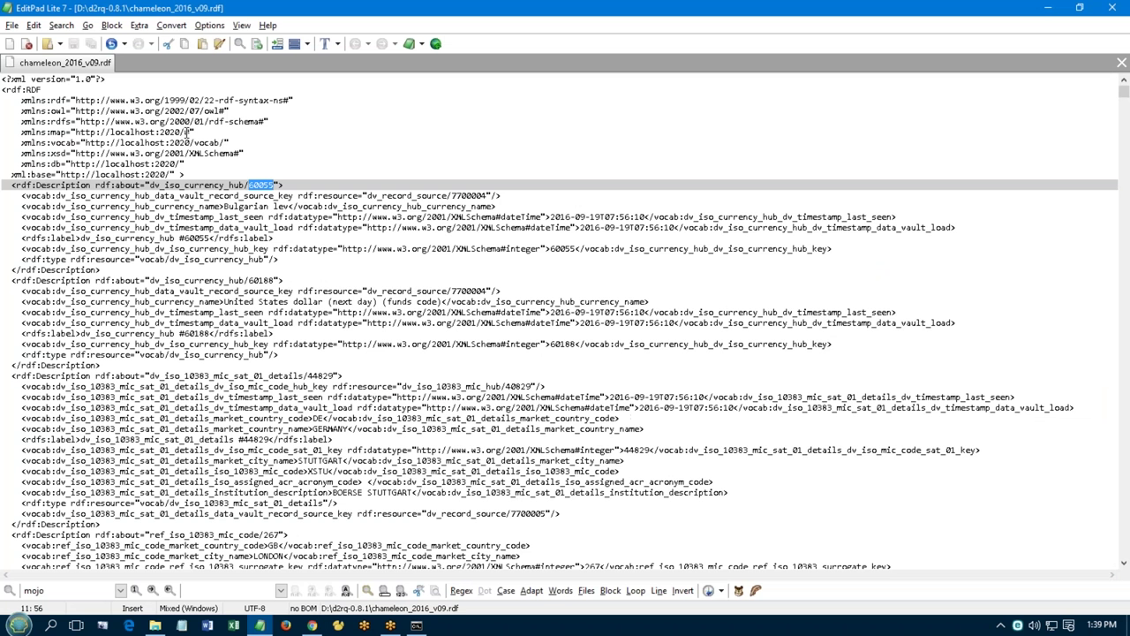
click(1114, 7)
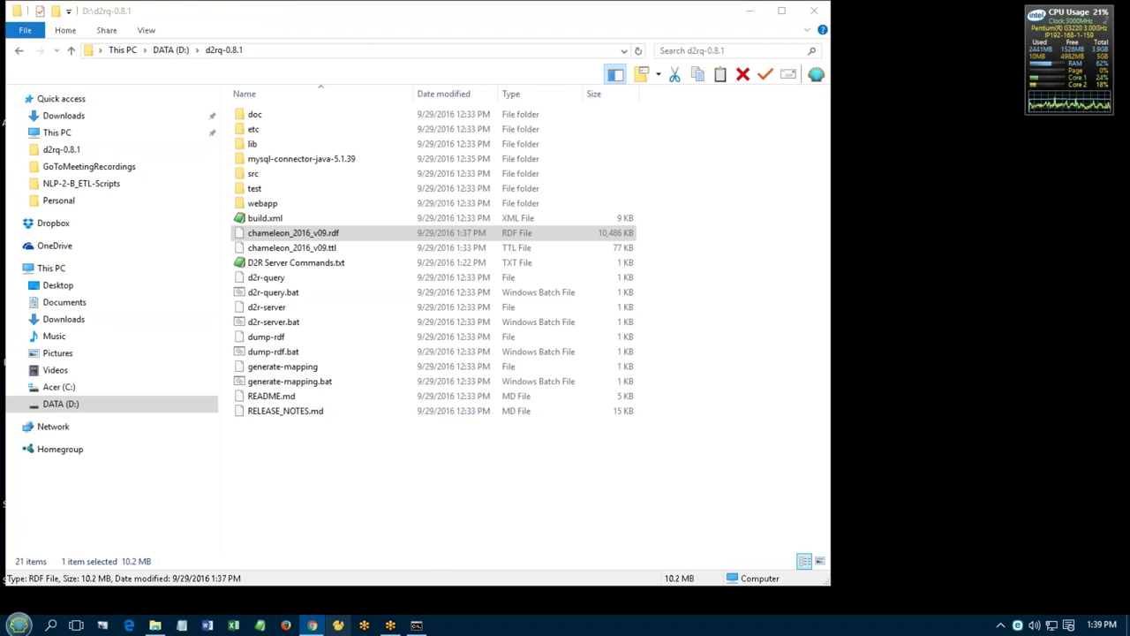
click(313, 625)
- Open the example of the D2R Server web interface from the OWL-RDF-1 output examples on the Chameleon Metadata page
click(86, 11)
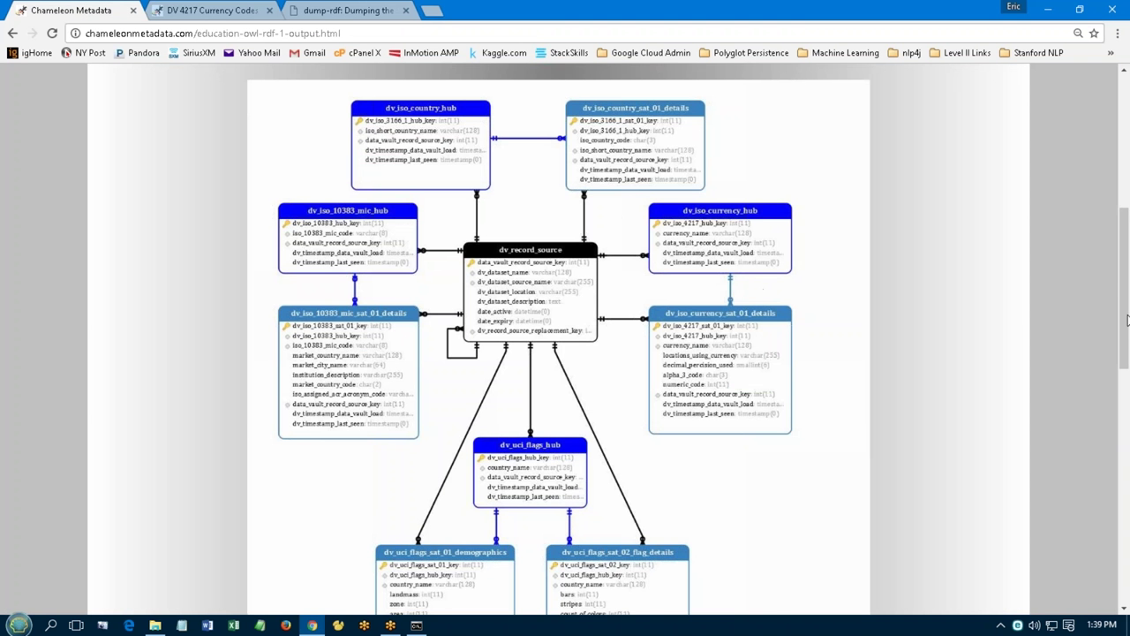
drag(1126, 320, 1124, 133)
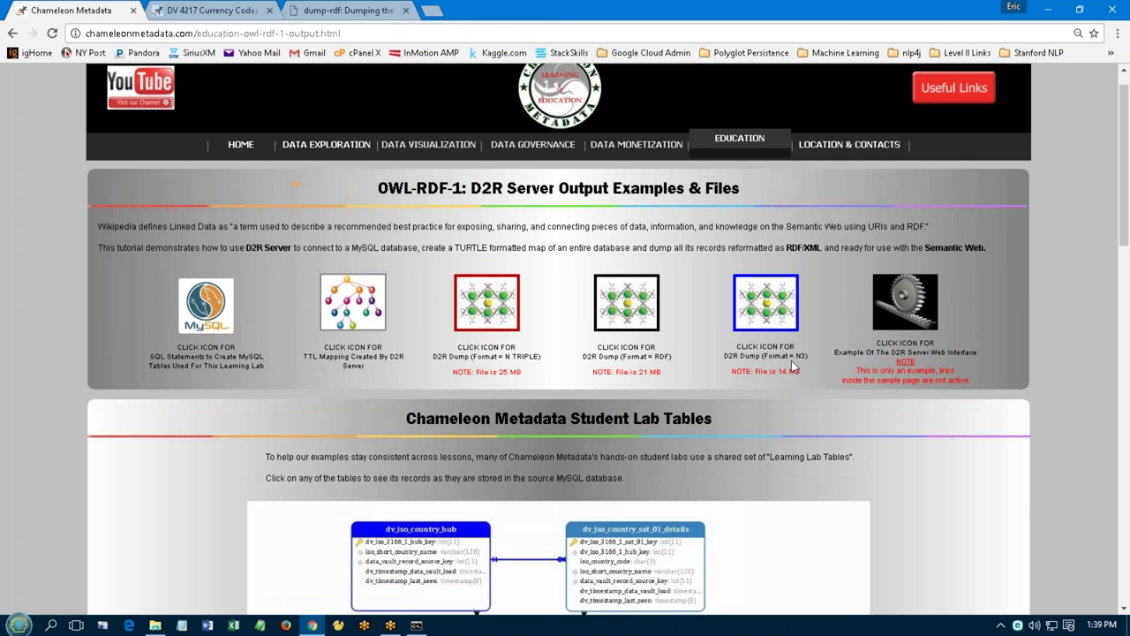
click(905, 301)
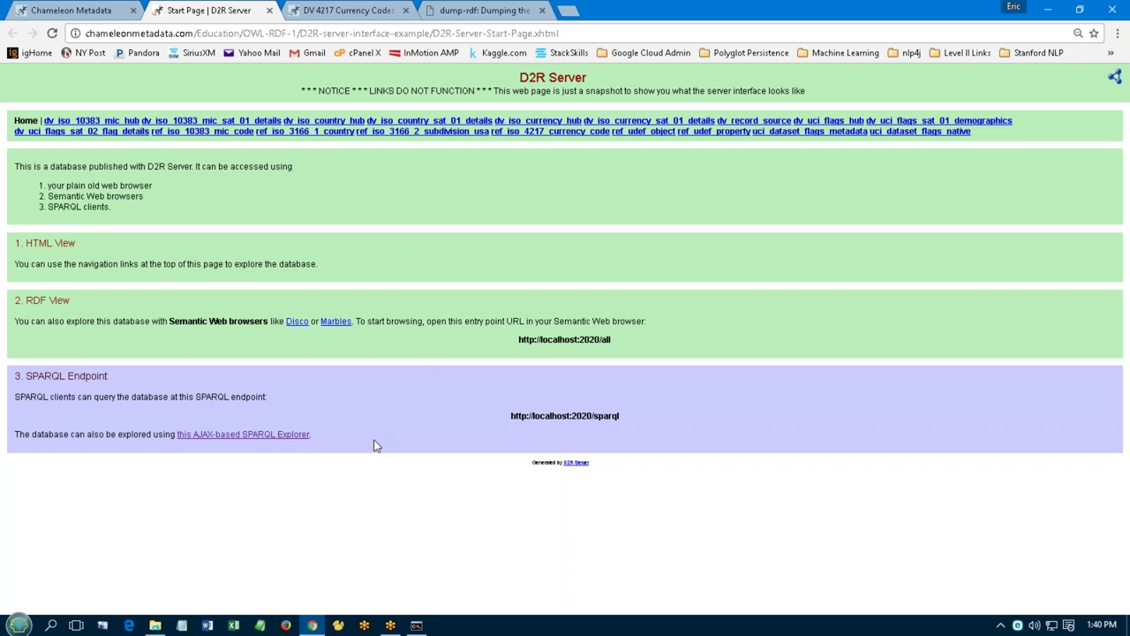
- Close the D2R Server start page, the DV 4217 currency table and the dump-rdf documentation, keeping only the Chameleon Metadata page open
click(269, 11)
click(269, 11)
click(269, 11)
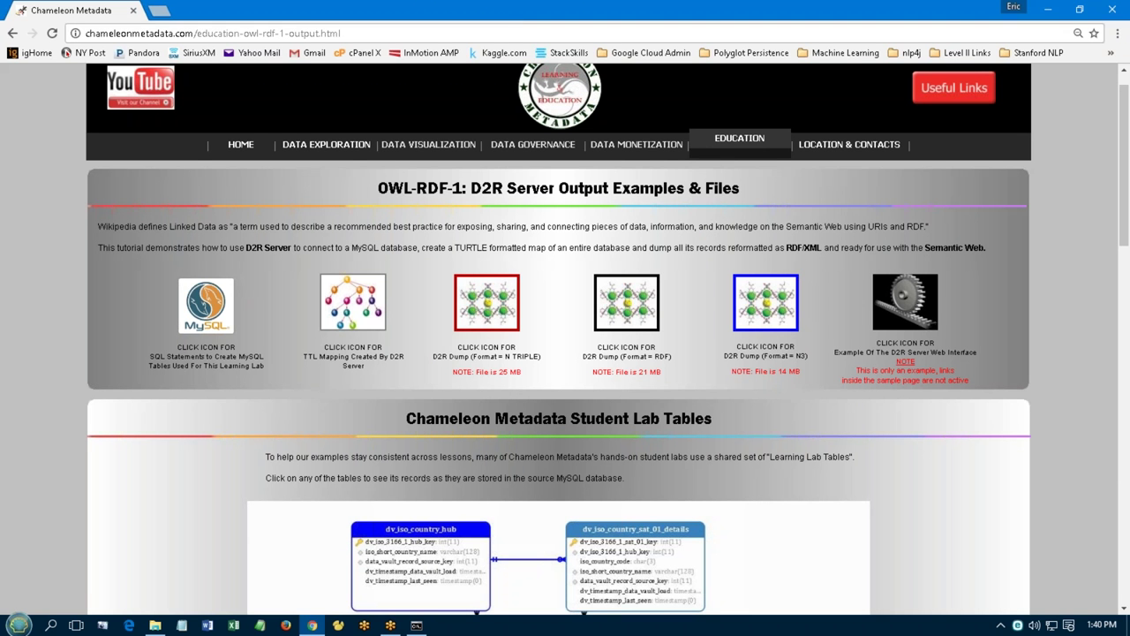
click(390, 625)
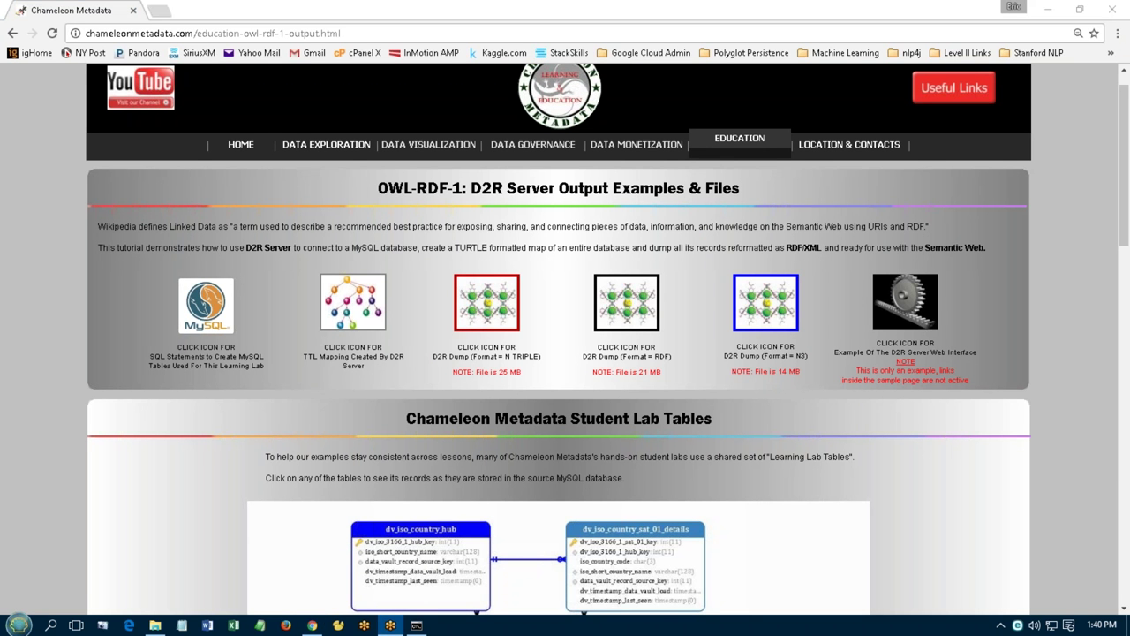